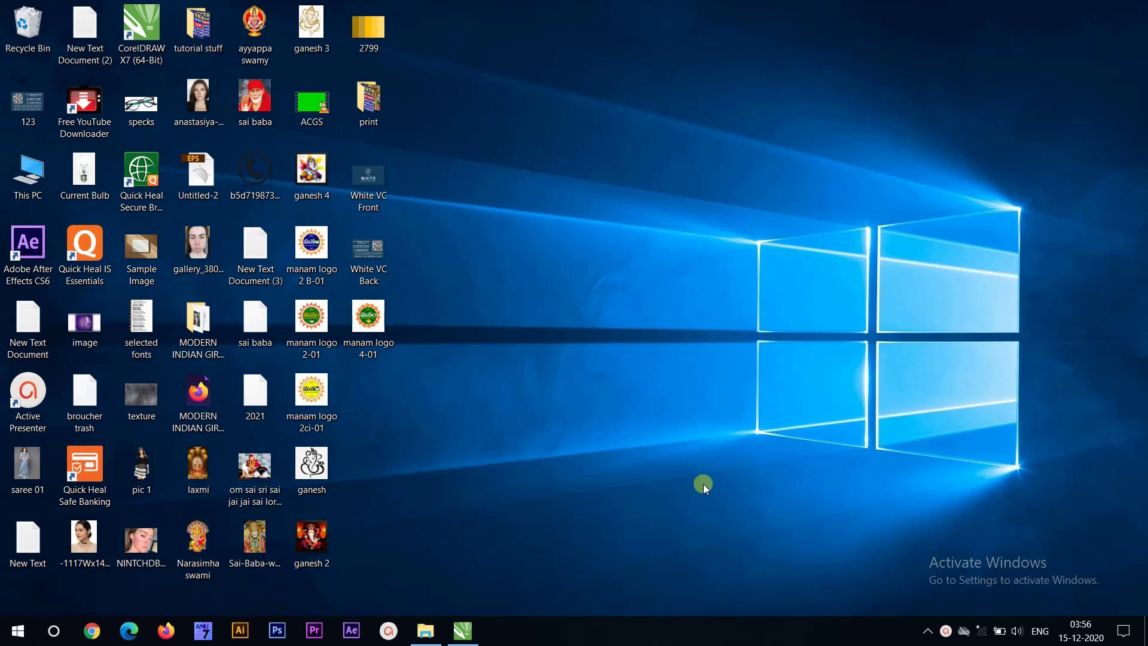
Switch to CorelDRAW and draw a near-horizontal line about 182 mm long across the upper page with the Freehand tool
{"action": "left_click", "coordinate": [475, 641]}
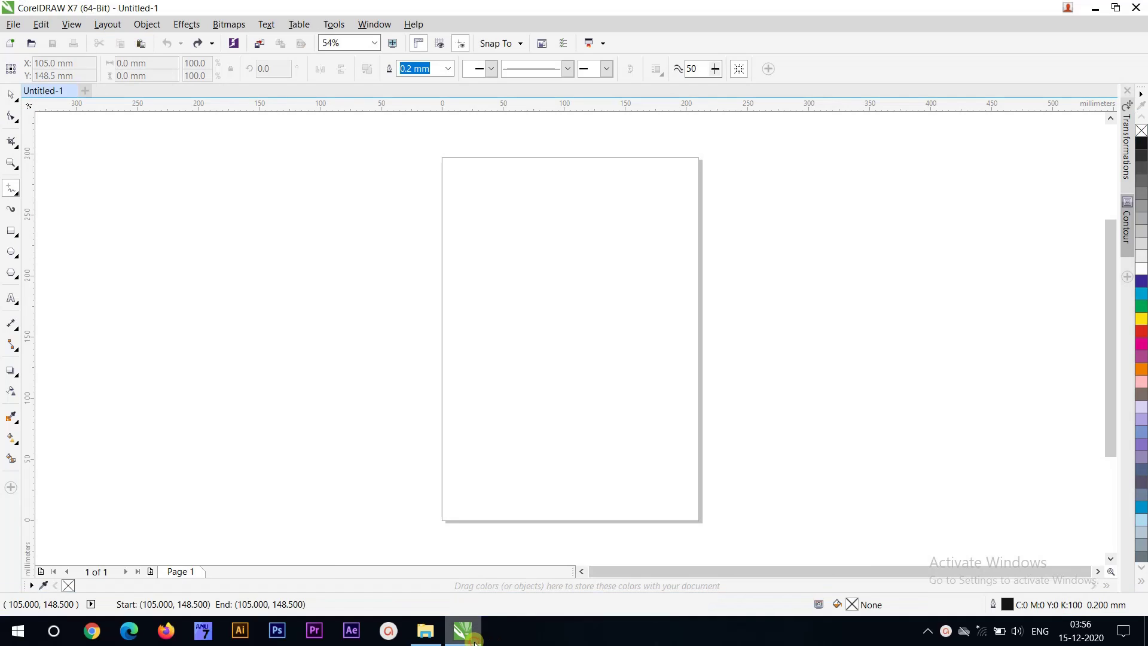
{"action": "left_click", "coordinate": [11, 96]}
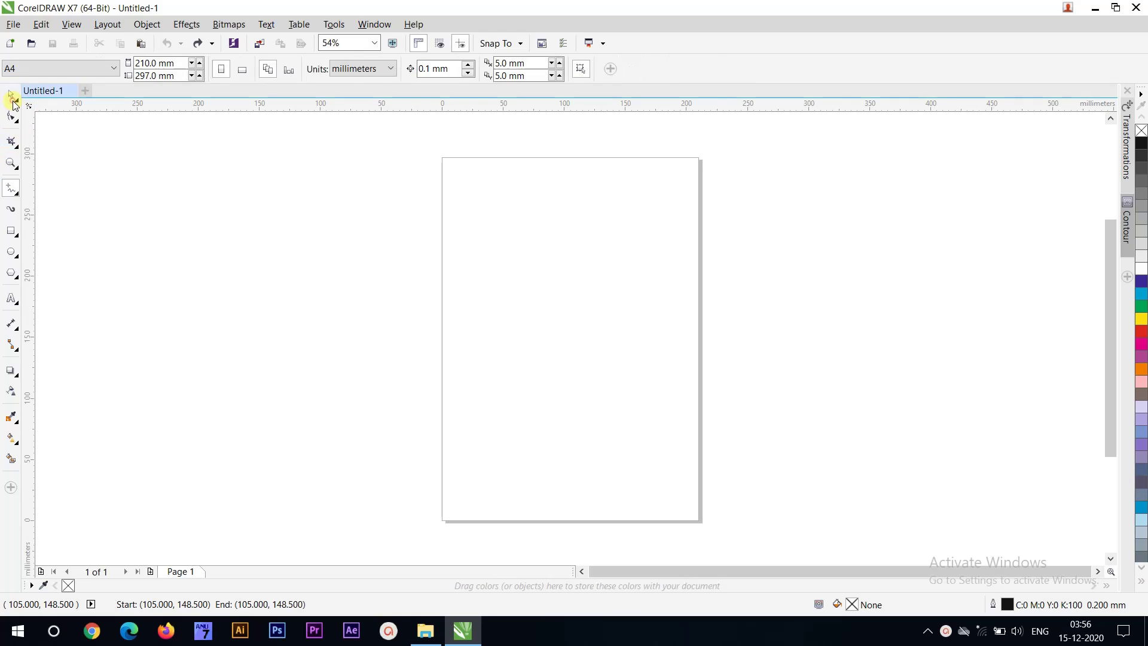
{"action": "left_click", "coordinate": [13, 192]}
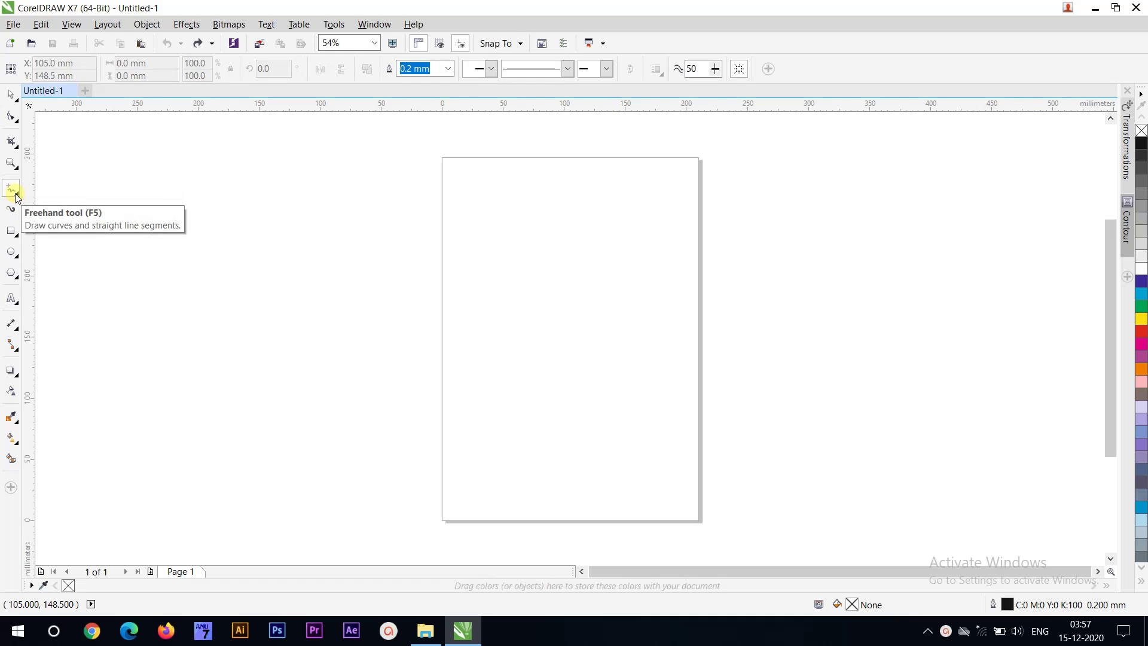
{"action": "left_click", "coordinate": [17, 195]}
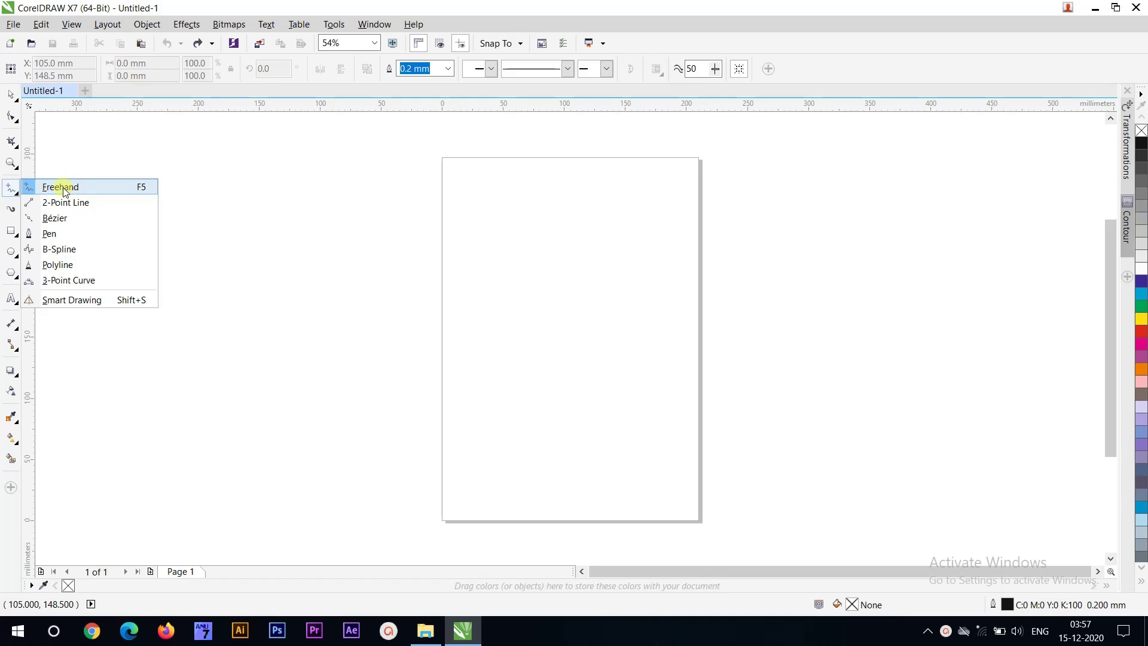
{"action": "left_click", "coordinate": [64, 190]}
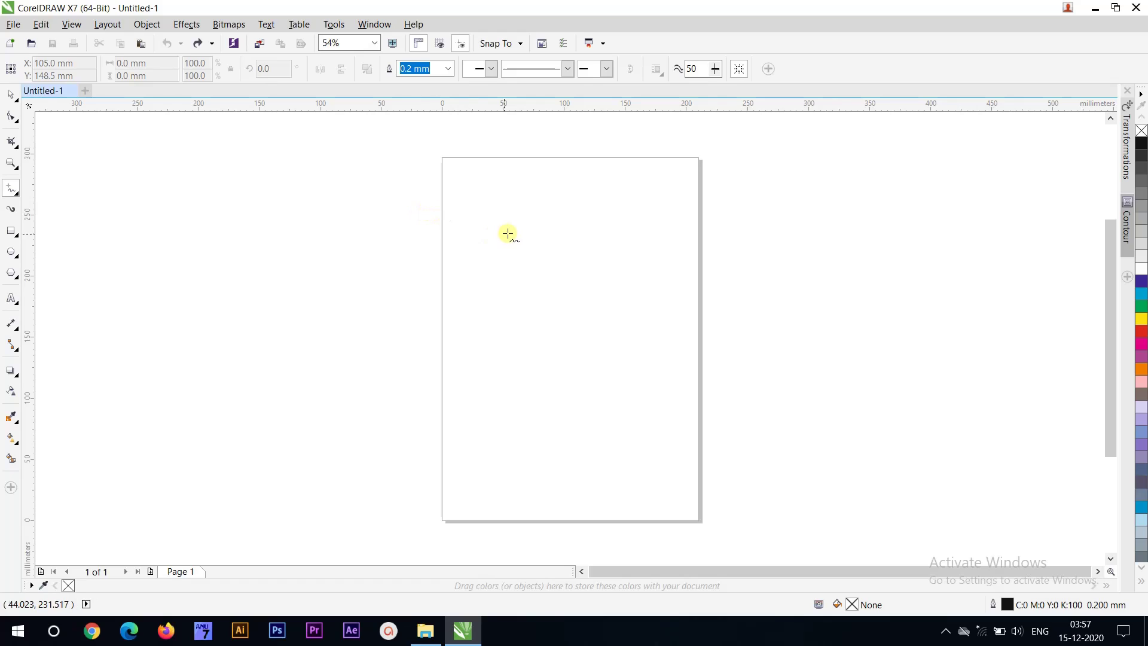
{"action": "left_click", "coordinate": [457, 213]}
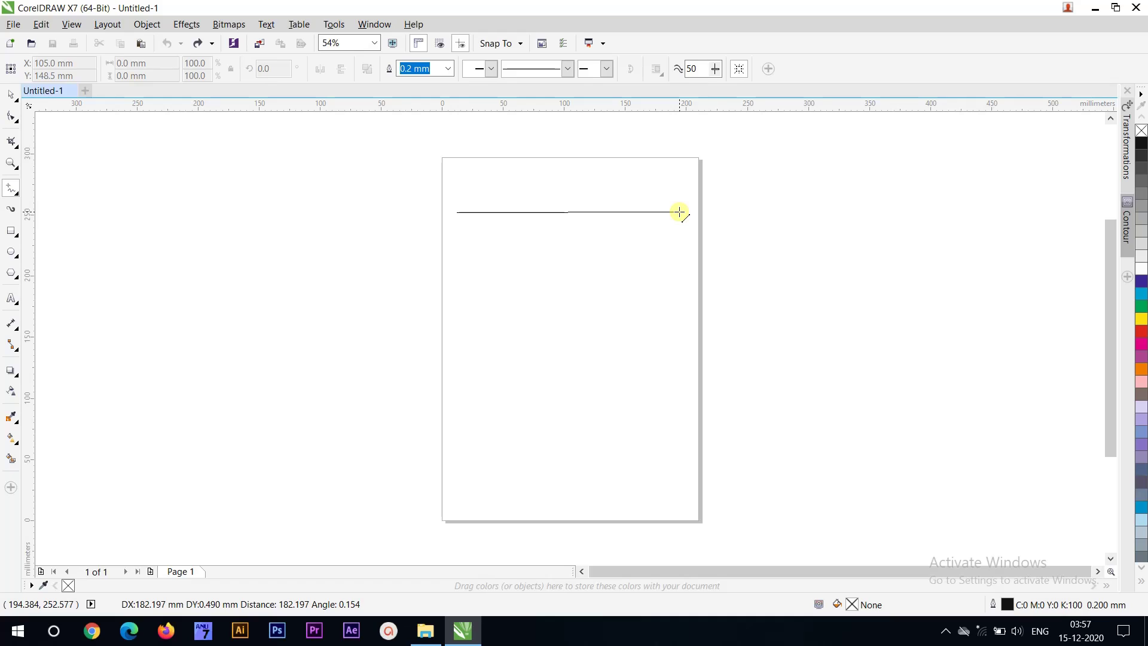
{"action": "left_click", "coordinate": [680, 213]}
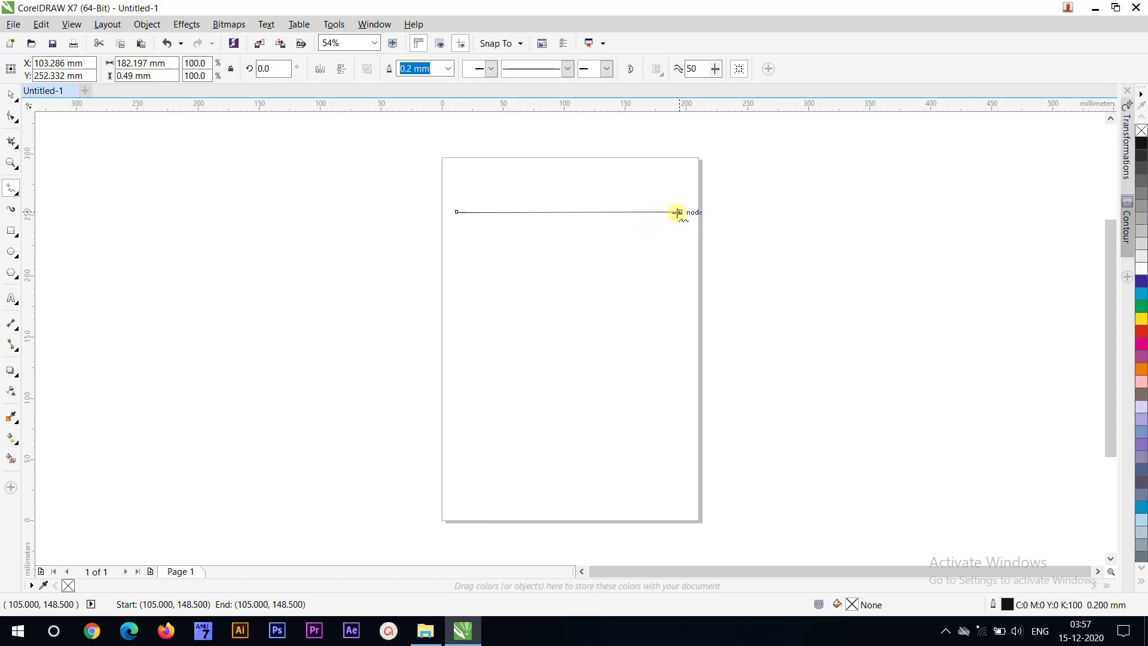
Draw a separate vertical freehand line about 180 mm long downward from the horizontal line and undo it
{"action": "left_click", "coordinate": [630, 212]}
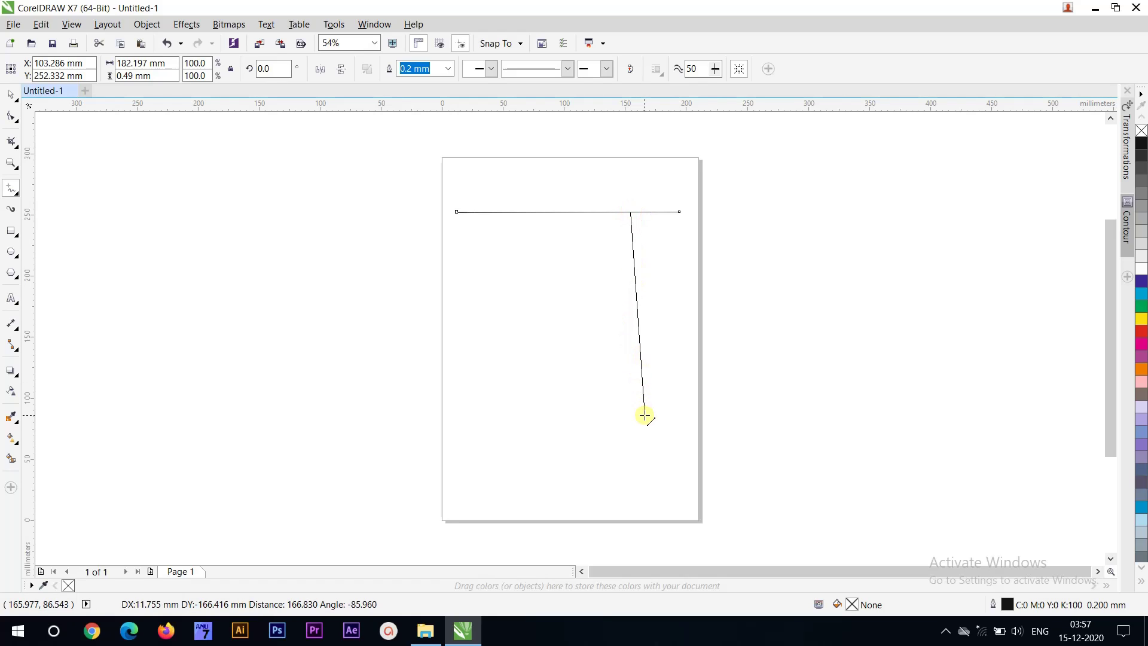
{"action": "left_click", "coordinate": [630, 431]}
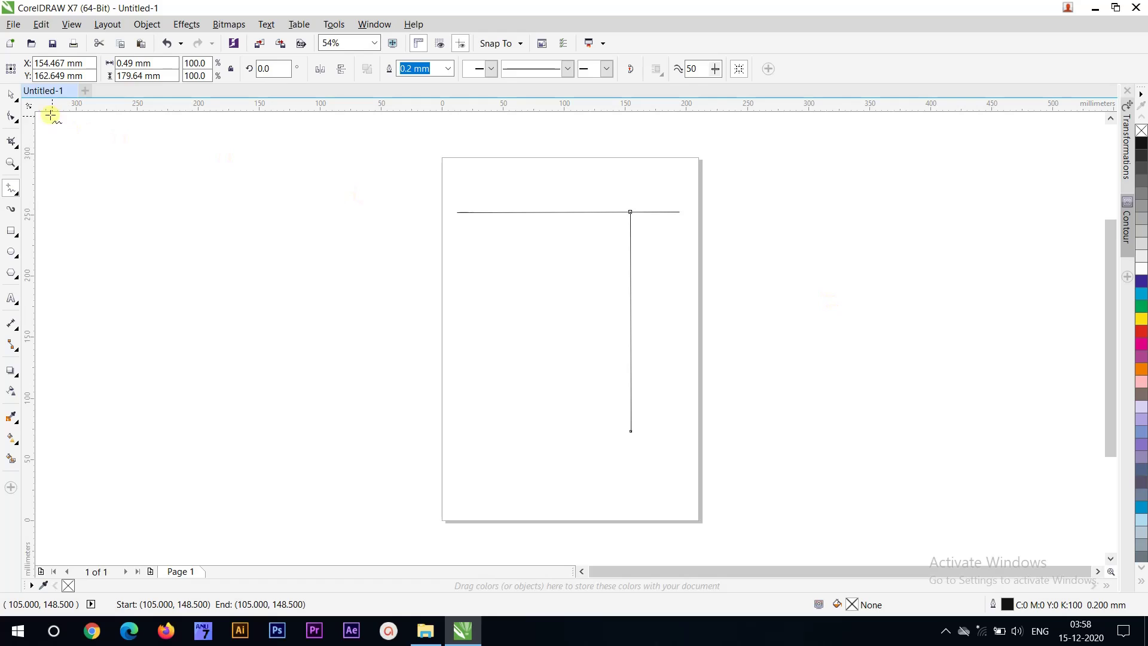
{"action": "left_click", "coordinate": [10, 95]}
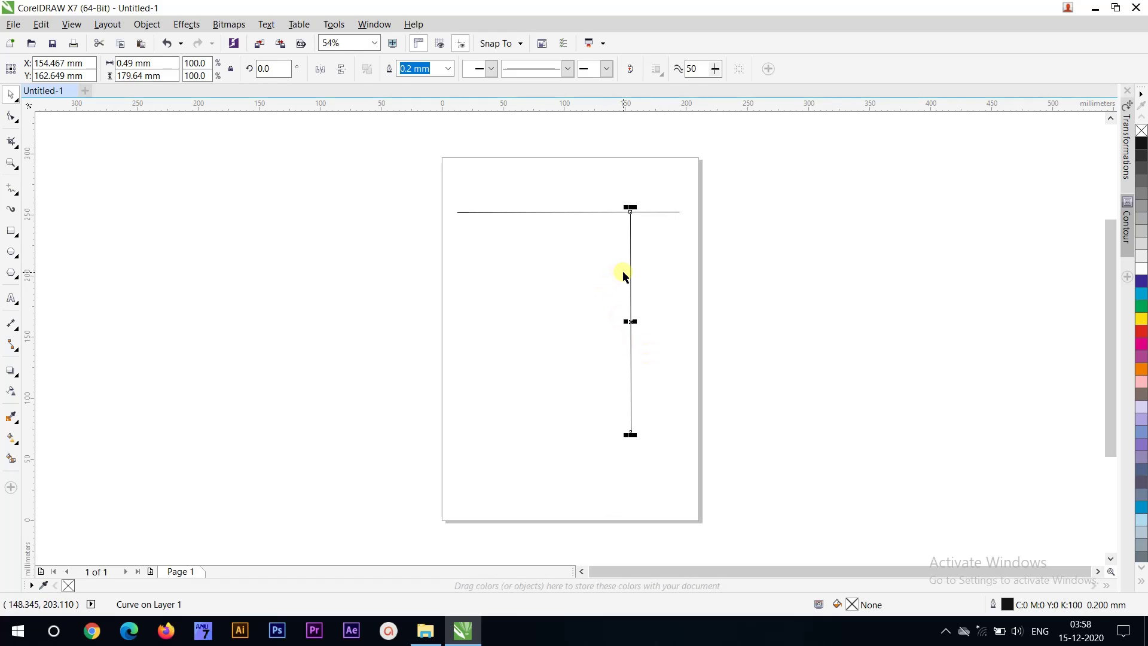
{"action": "key", "text": "ctrl+z"}
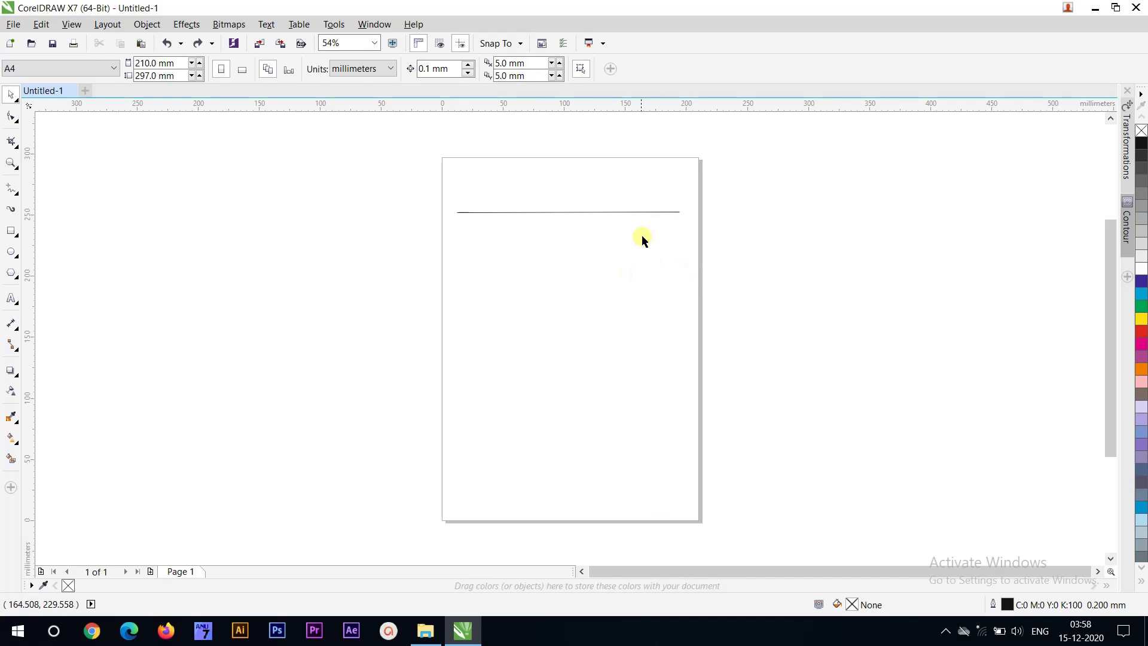
Extend the horizontal line from its right end node with a connected vertical Freehand segment about 168 mm long downward
{"action": "left_click", "coordinate": [635, 213]}
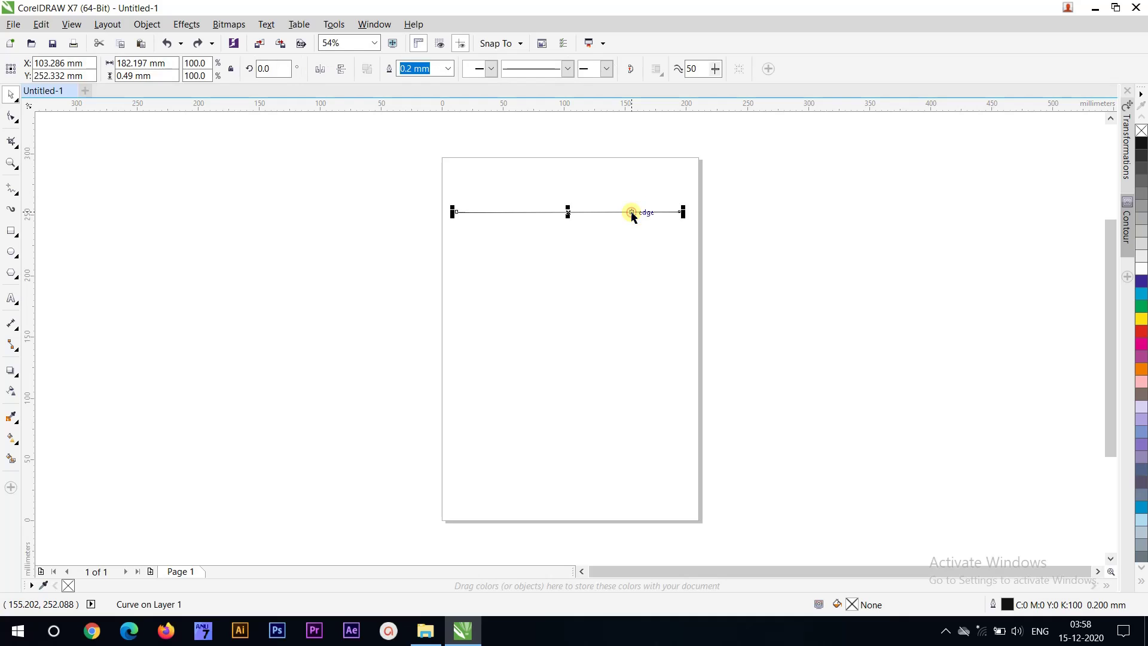
{"action": "left_click", "coordinate": [11, 189]}
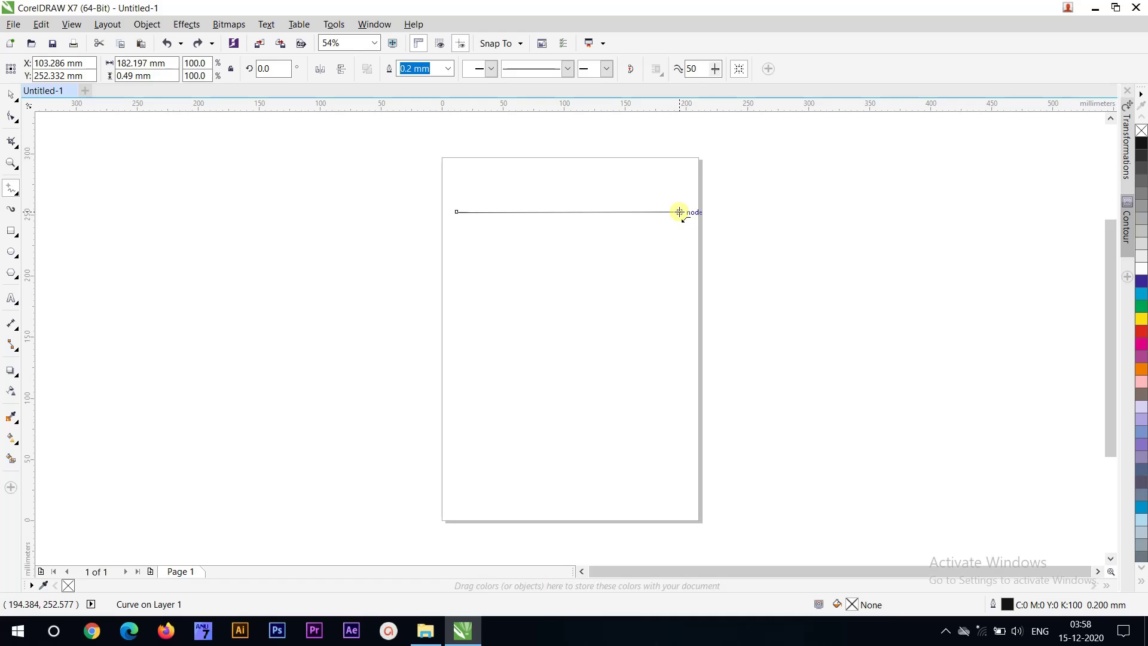
{"action": "left_click_drag", "start_coordinate": [680, 212], "coordinate": [679, 416]}
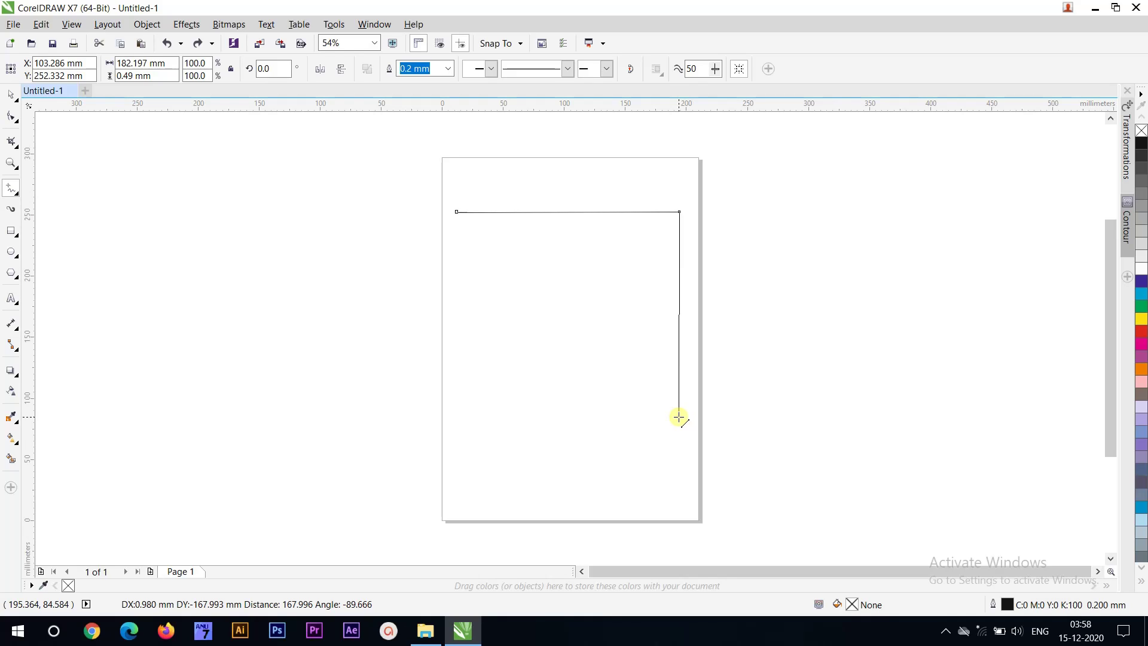
{"action": "left_click_drag", "start_coordinate": [679, 417], "coordinate": [679, 416]}
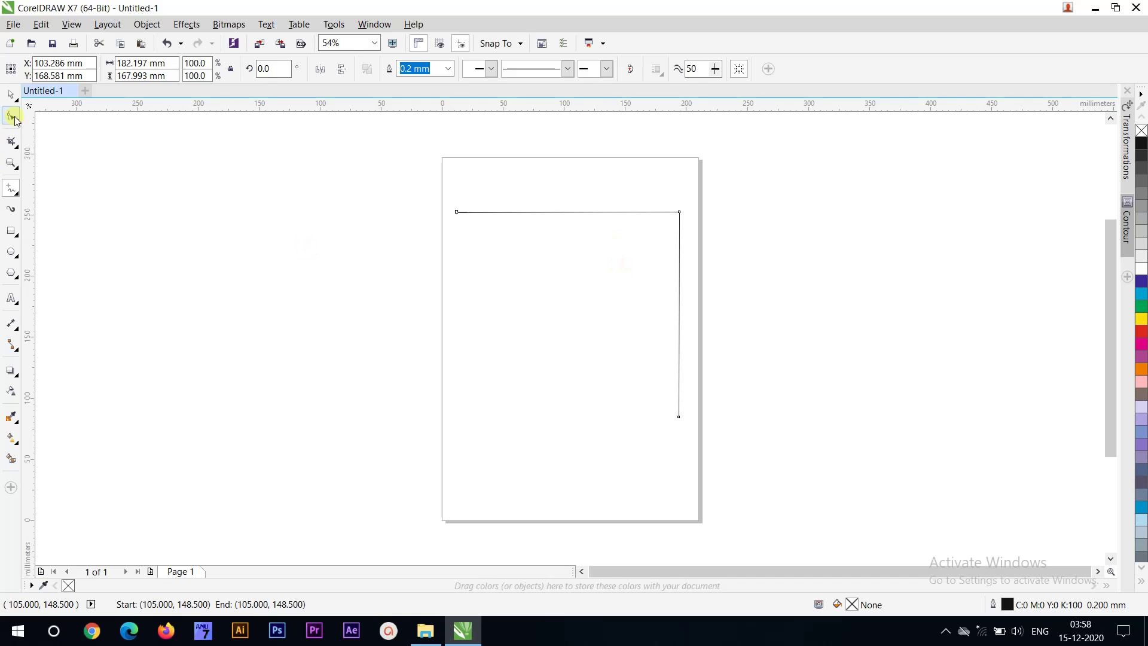
Try to move the joined L-shaped curve off the left side of the page and undo the move
{"action": "left_click", "coordinate": [10, 94]}
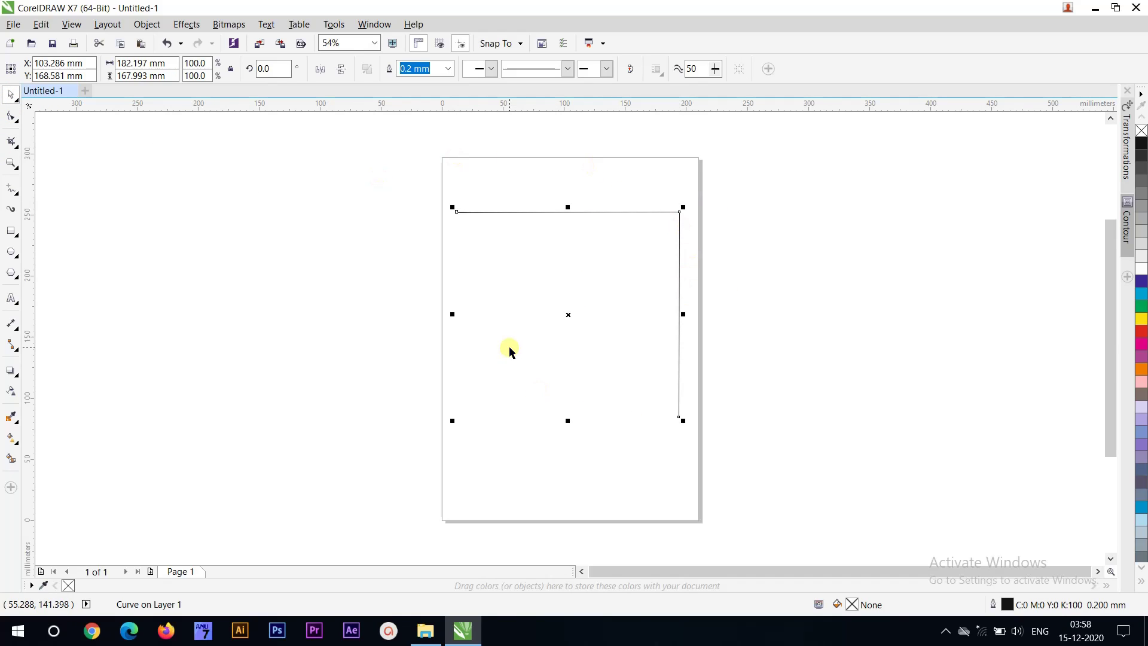
{"action": "left_click_drag", "start_coordinate": [565, 314], "coordinate": [342, 294]}
{"action": "key", "text": "ctrl+z"}
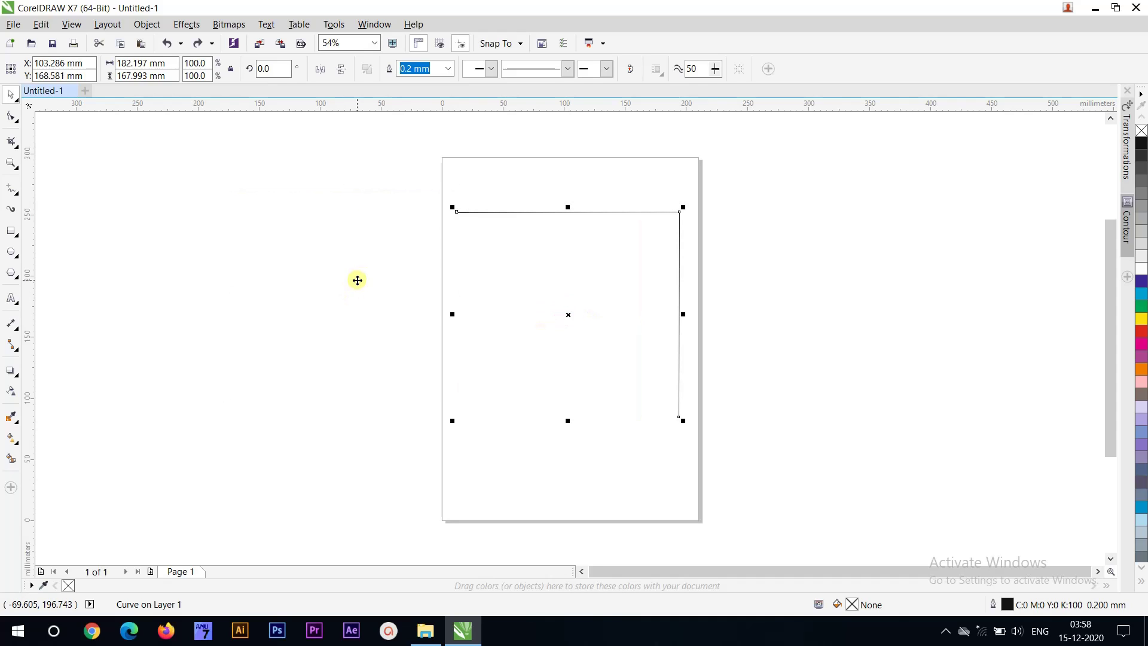
Delete the L-shaped curve from the page
{"action": "left_click", "coordinate": [370, 287]}
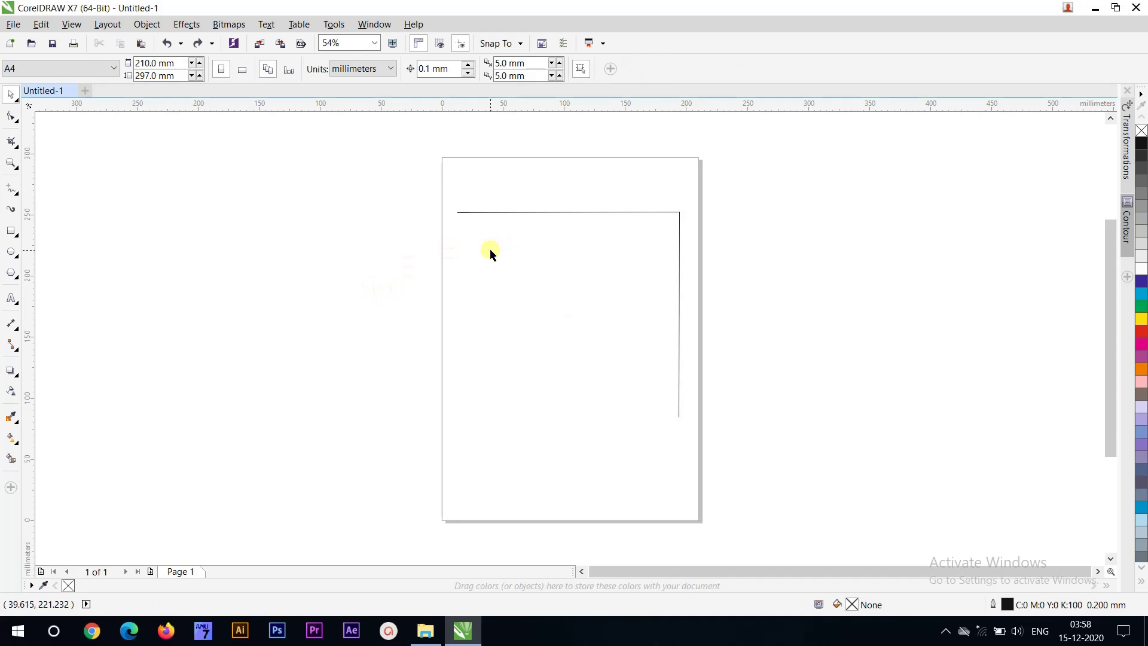
{"action": "left_click", "coordinate": [471, 212]}
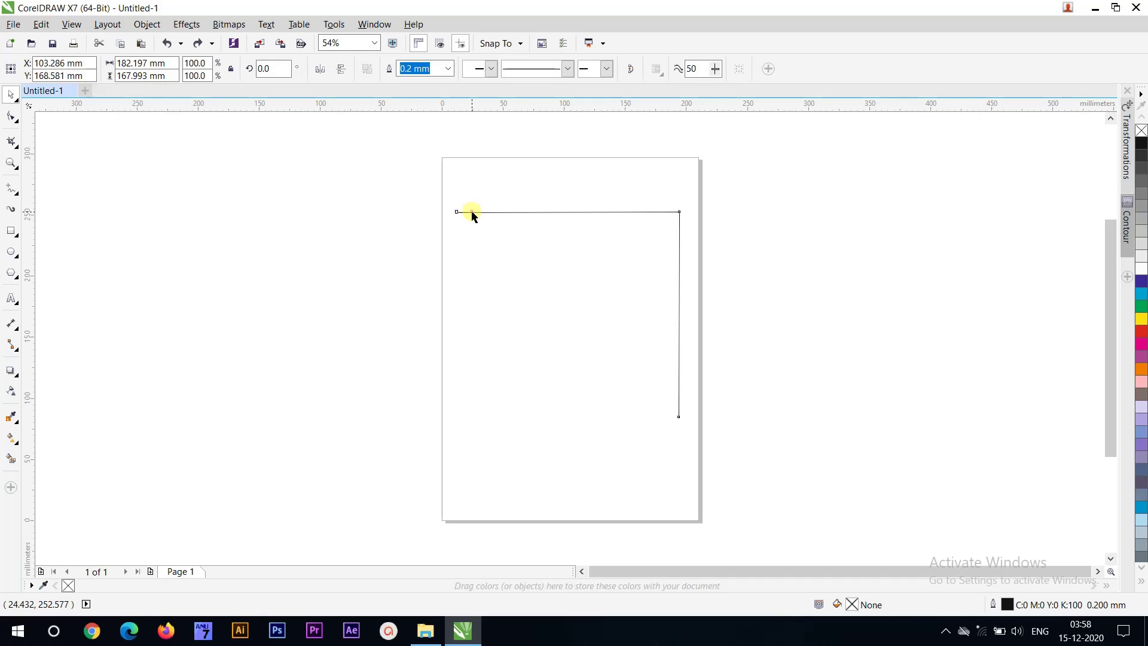
{"action": "key", "text": "Delete"}
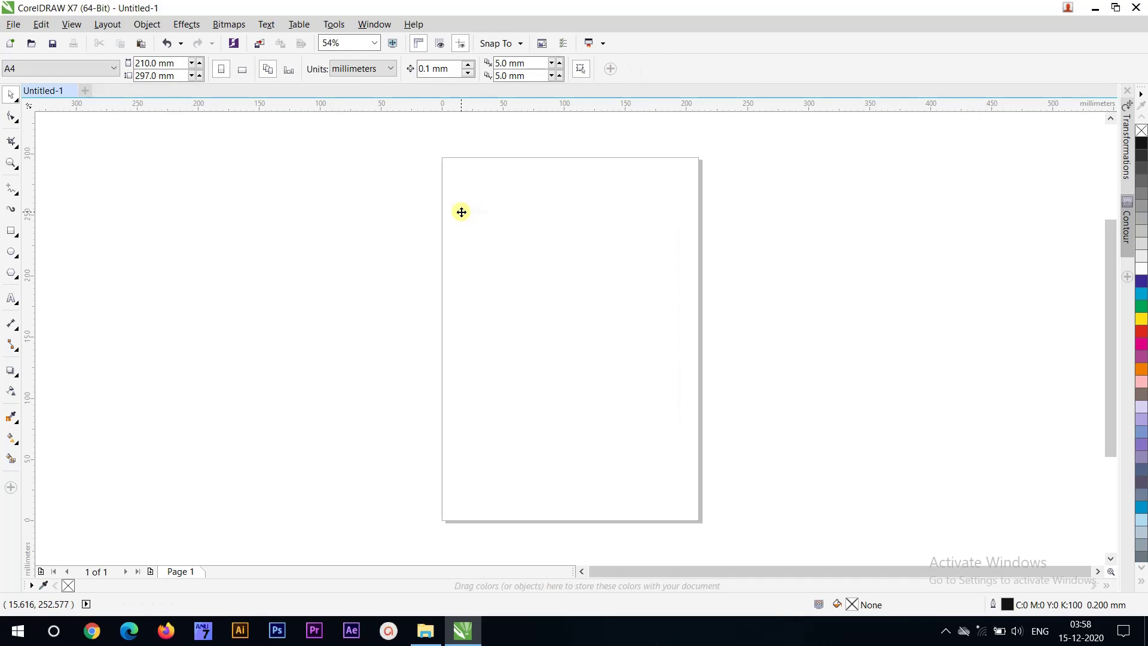
Draw a closed round freehand shape about 161 × 129 mm and a squarish one about 134 × 144 mm, deleting each after drawing it
{"action": "left_click", "coordinate": [11, 189]}
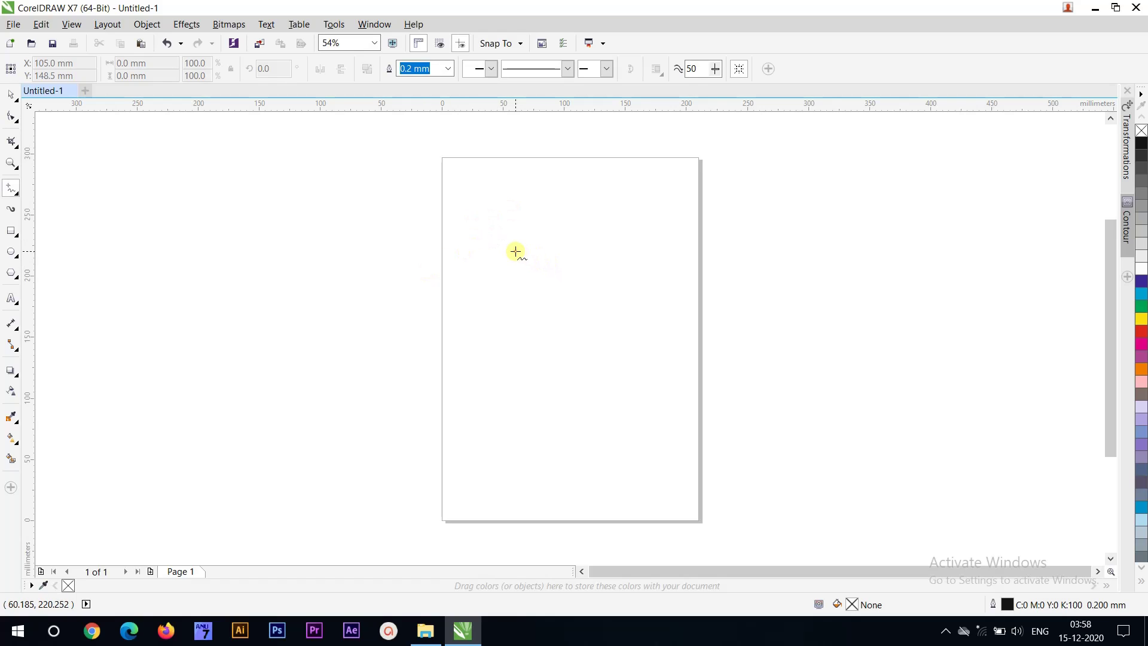
{"action": "mouse_move", "coordinate": [516, 251]}
{"action": "left_mouse_down"}
{"action": "mouse_move", "coordinate": [559, 232]}
{"action": "mouse_move", "coordinate": [617, 235]}
{"action": "mouse_move", "coordinate": [626, 248]}
{"action": "mouse_move", "coordinate": [644, 332]}
{"action": "mouse_move", "coordinate": [612, 378]}
{"action": "mouse_move", "coordinate": [514, 384]}
{"action": "mouse_move", "coordinate": [457, 348]}
{"action": "mouse_move", "coordinate": [448, 318]}
{"action": "mouse_move", "coordinate": [458, 283]}
{"action": "mouse_move", "coordinate": [517, 249]}
{"action": "left_mouse_up"}
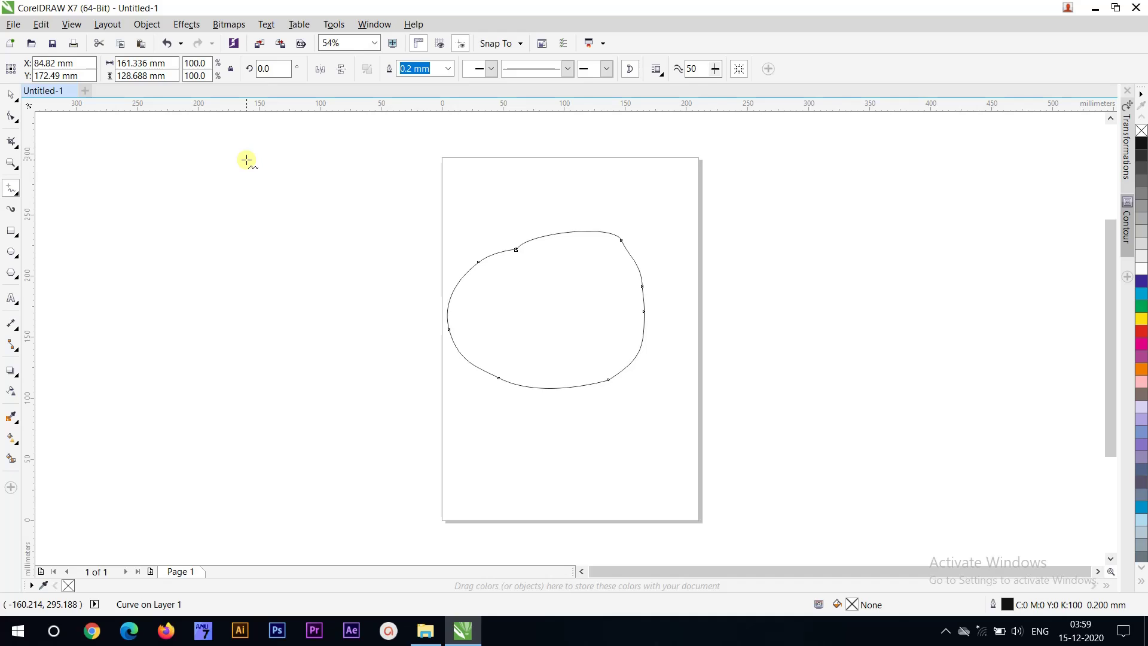
{"action": "key", "text": "Delete"}
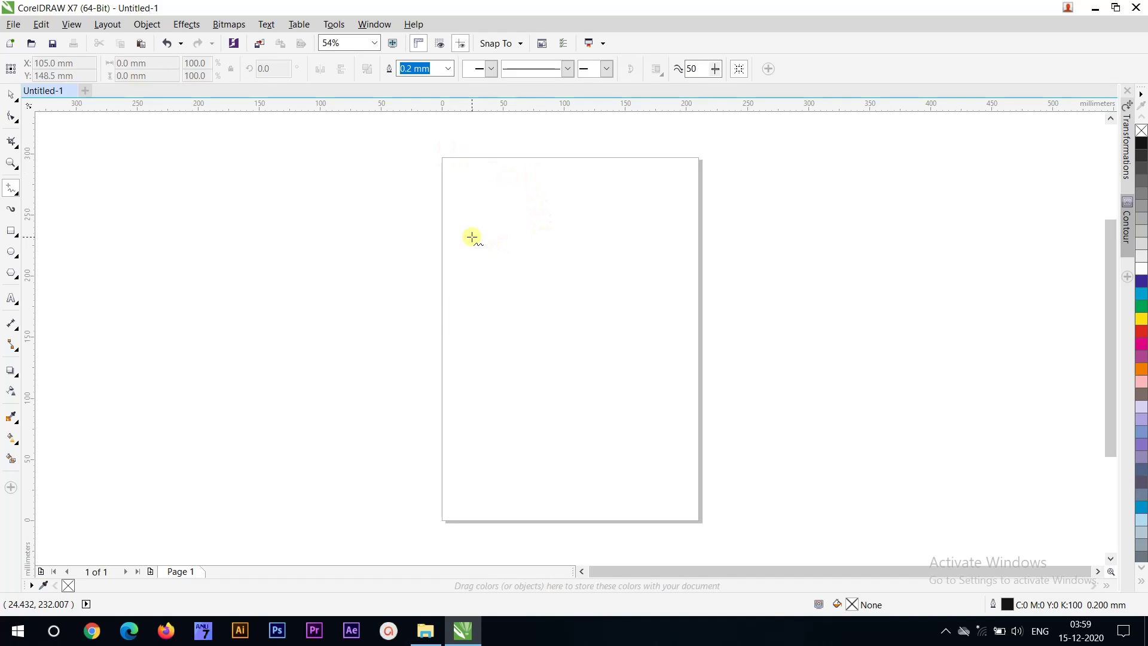
{"action": "mouse_move", "coordinate": [472, 237]}
{"action": "left_mouse_down"}
{"action": "mouse_move", "coordinate": [630, 229]}
{"action": "mouse_move", "coordinate": [632, 398]}
{"action": "mouse_move", "coordinate": [468, 405]}
{"action": "mouse_move", "coordinate": [471, 237]}
{"action": "left_mouse_up"}
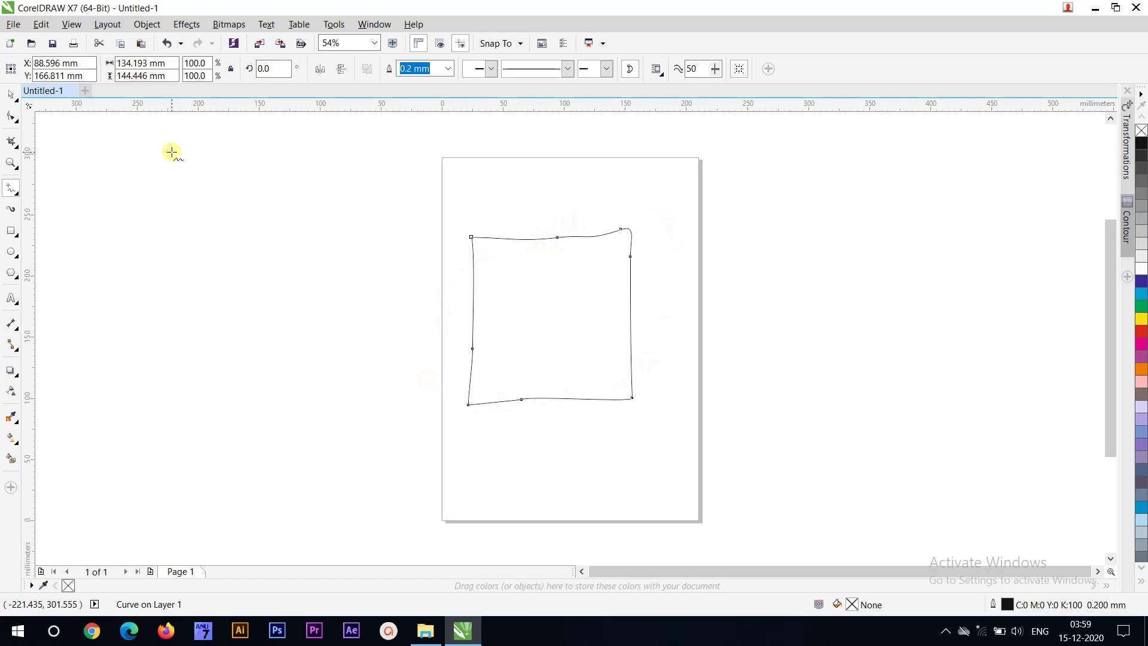
{"action": "key", "text": "Delete"}
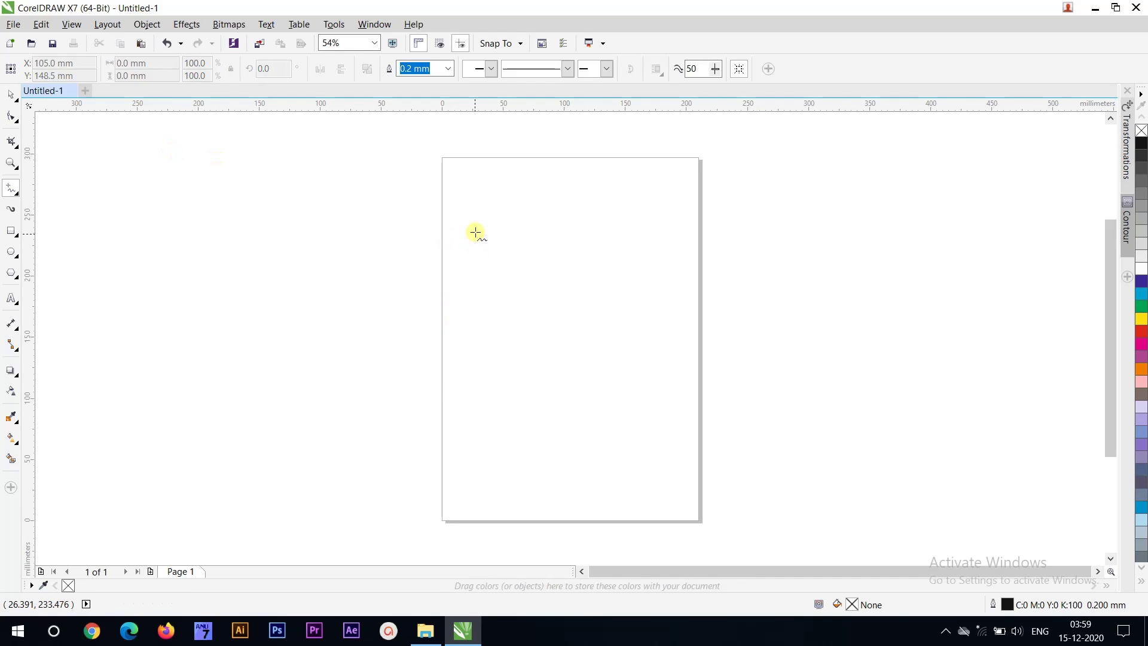
Draw a closed four-sided shape about 166 mm wide and 118 mm high from connected straight Freehand segments, ending at the starting node
{"action": "left_click_drag", "start_coordinate": [476, 224], "coordinate": [679, 225]}
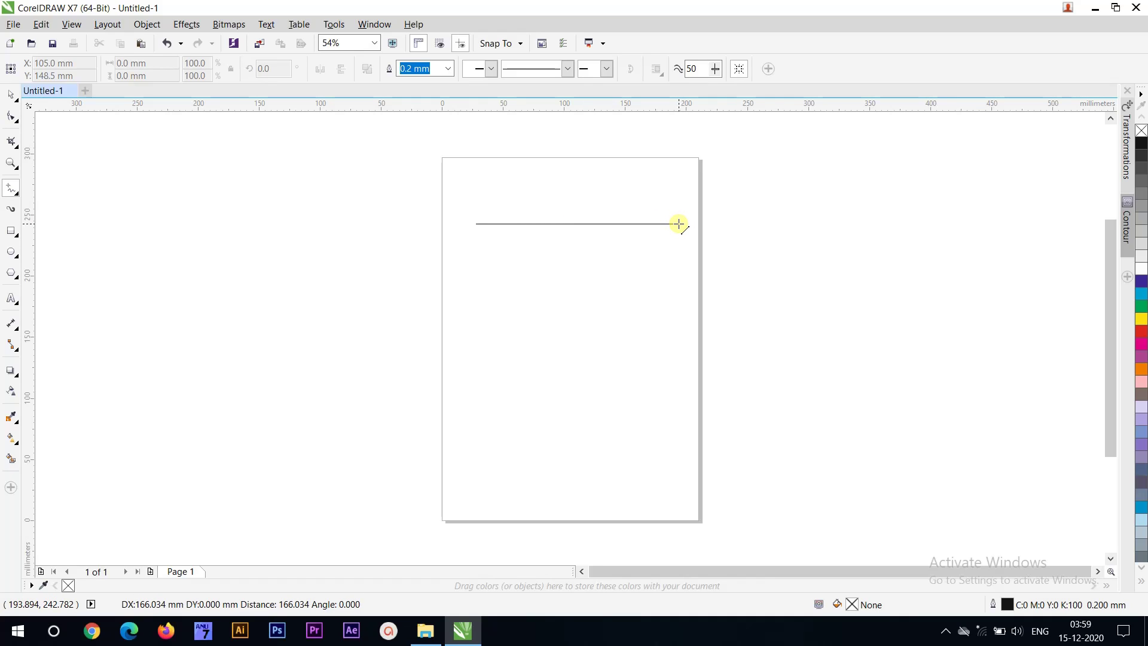
{"action": "left_click_drag", "start_coordinate": [679, 225], "coordinate": [679, 223]}
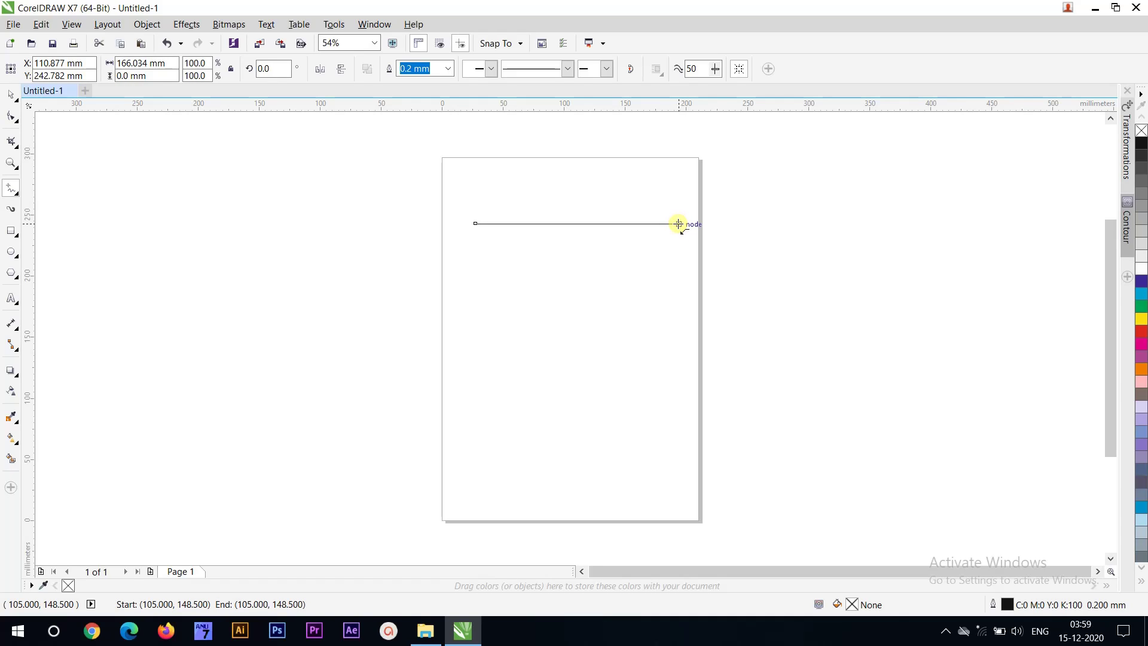
{"action": "left_click", "coordinate": [679, 225]}
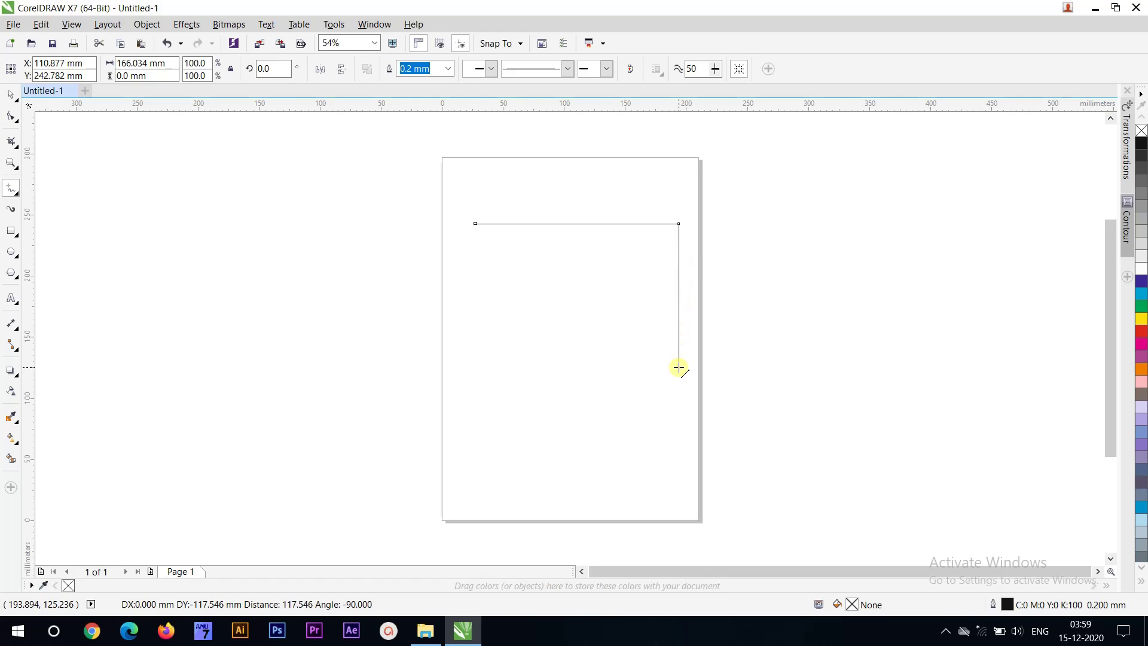
{"action": "left_click", "coordinate": [679, 367]}
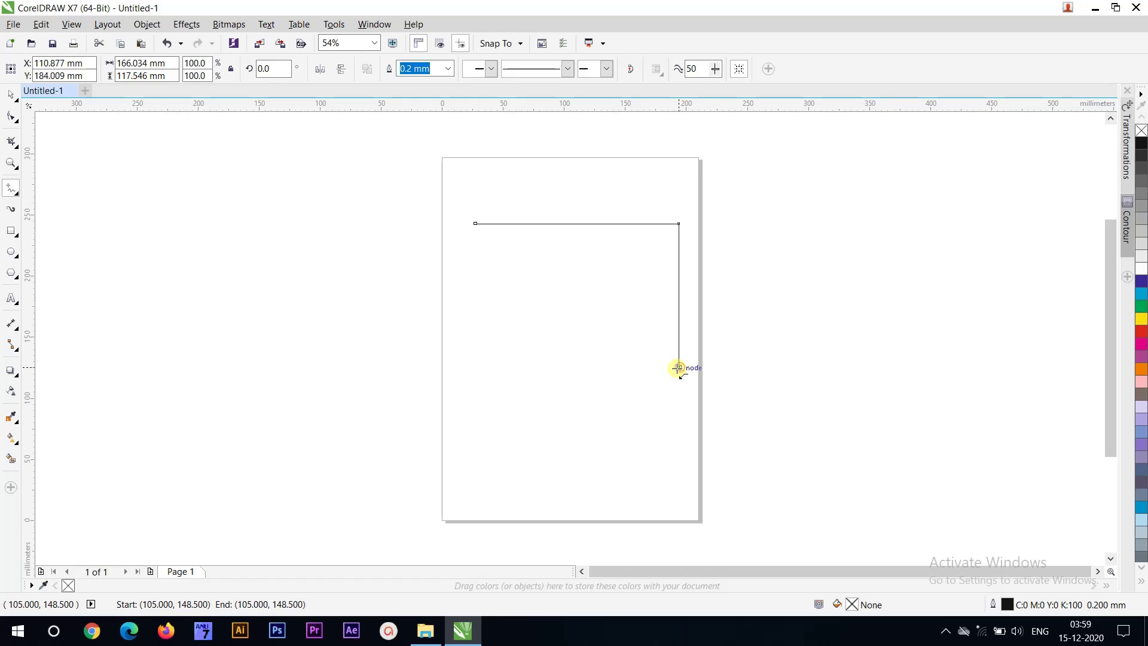
{"action": "left_click", "coordinate": [678, 368]}
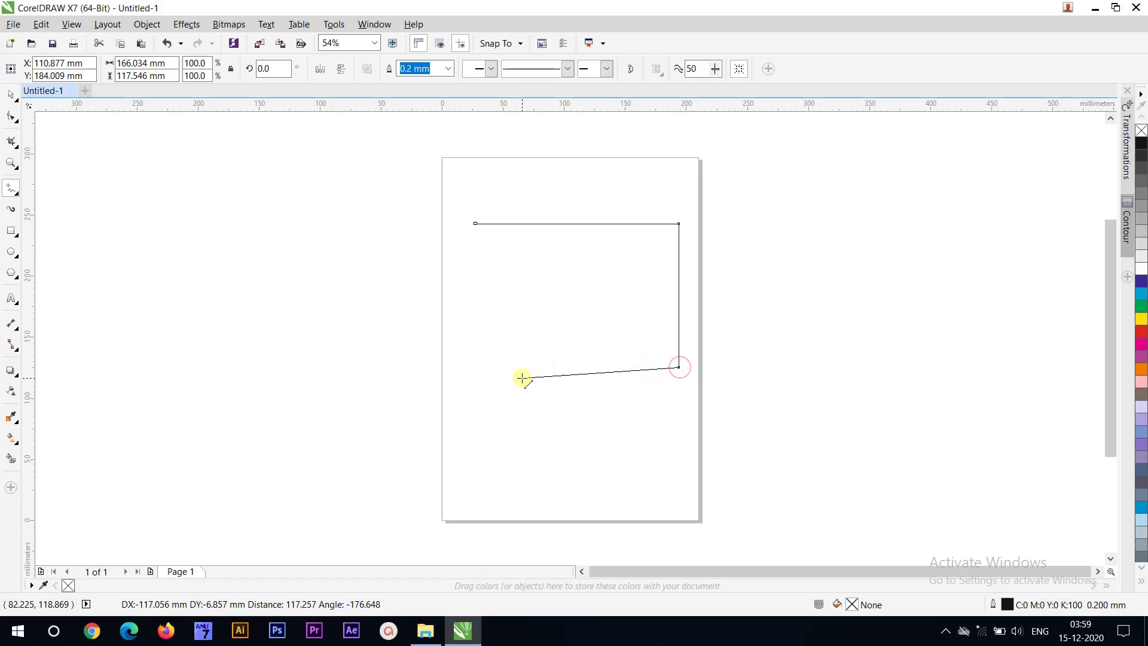
{"action": "left_click", "coordinate": [477, 363]}
{"action": "left_click", "coordinate": [476, 363]}
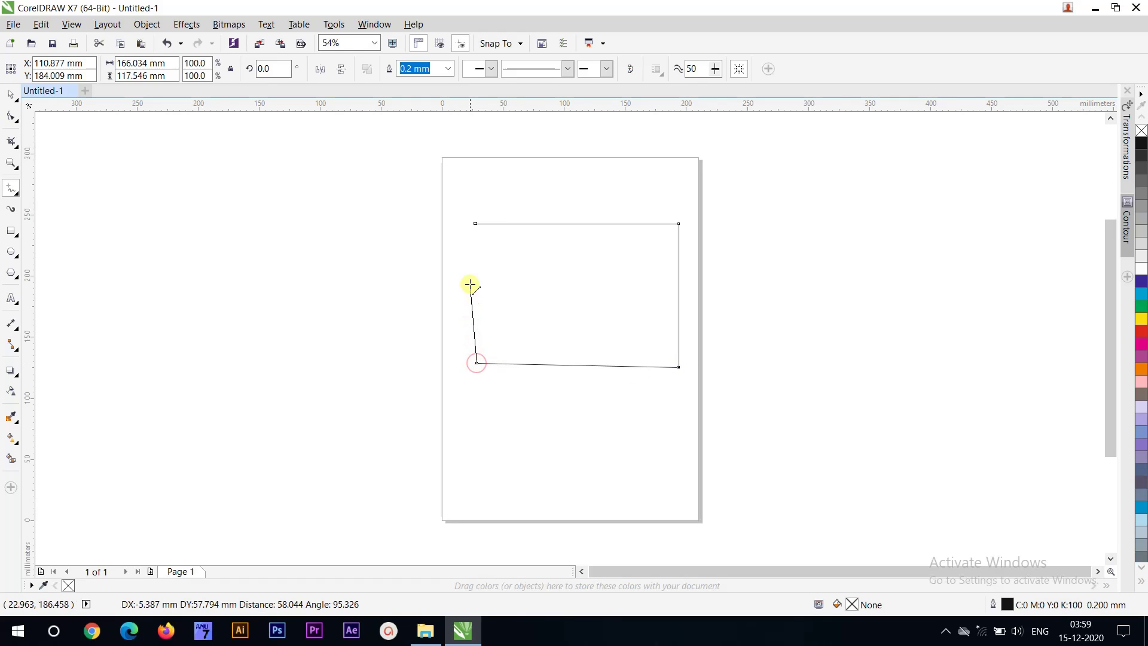
{"action": "left_click", "coordinate": [475, 224]}
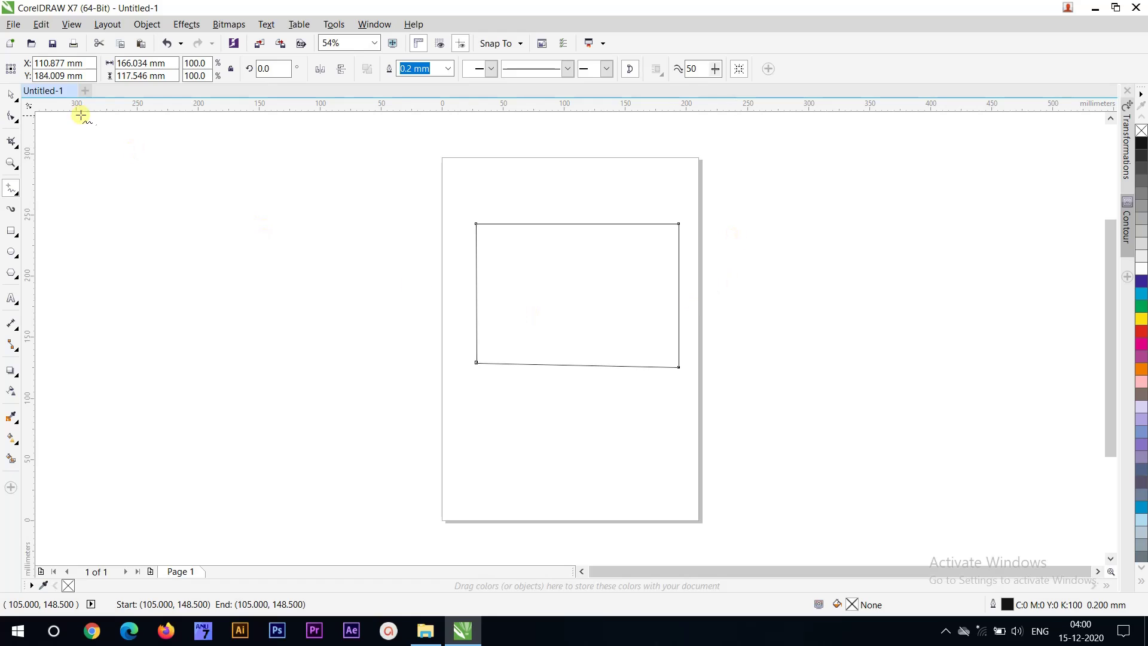
Fill the closed four-sided shape with green (C:100 M:0 Y:100 K:0) and delete the shape
{"action": "left_click", "coordinate": [12, 94]}
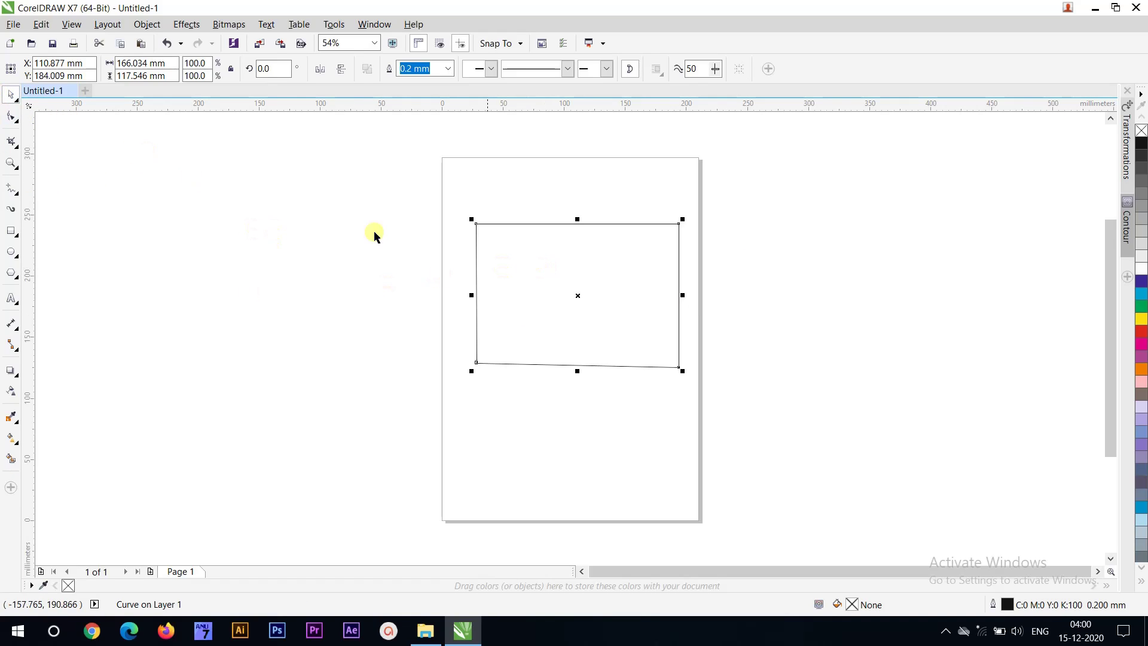
{"action": "left_click", "coordinate": [1143, 309]}
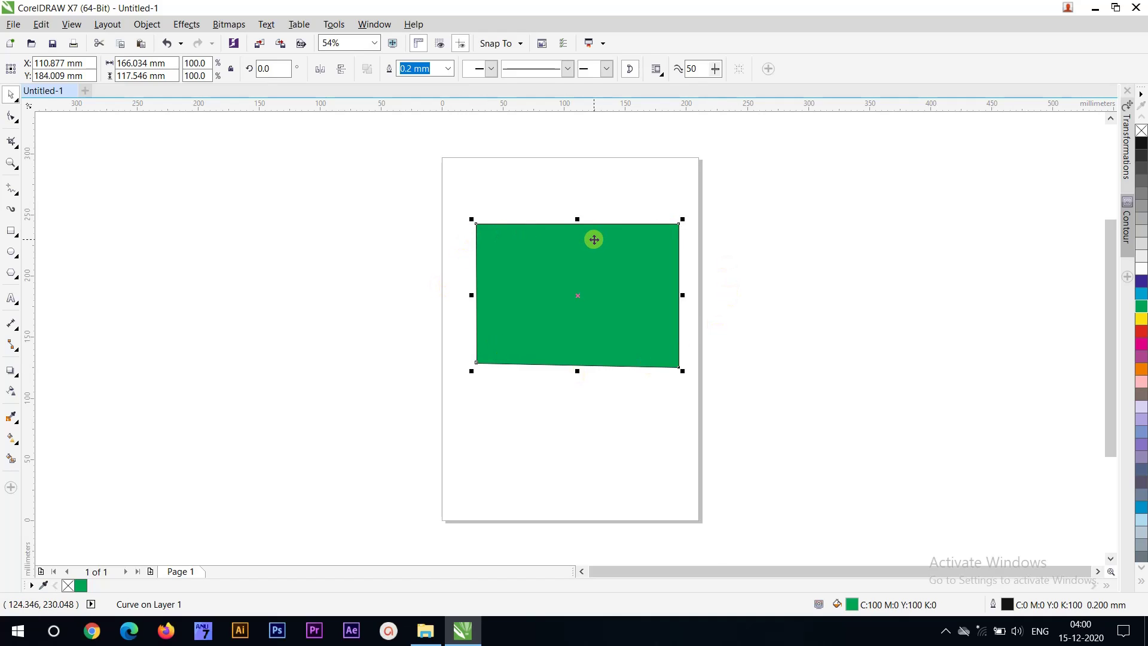
{"action": "key", "text": "Delete"}
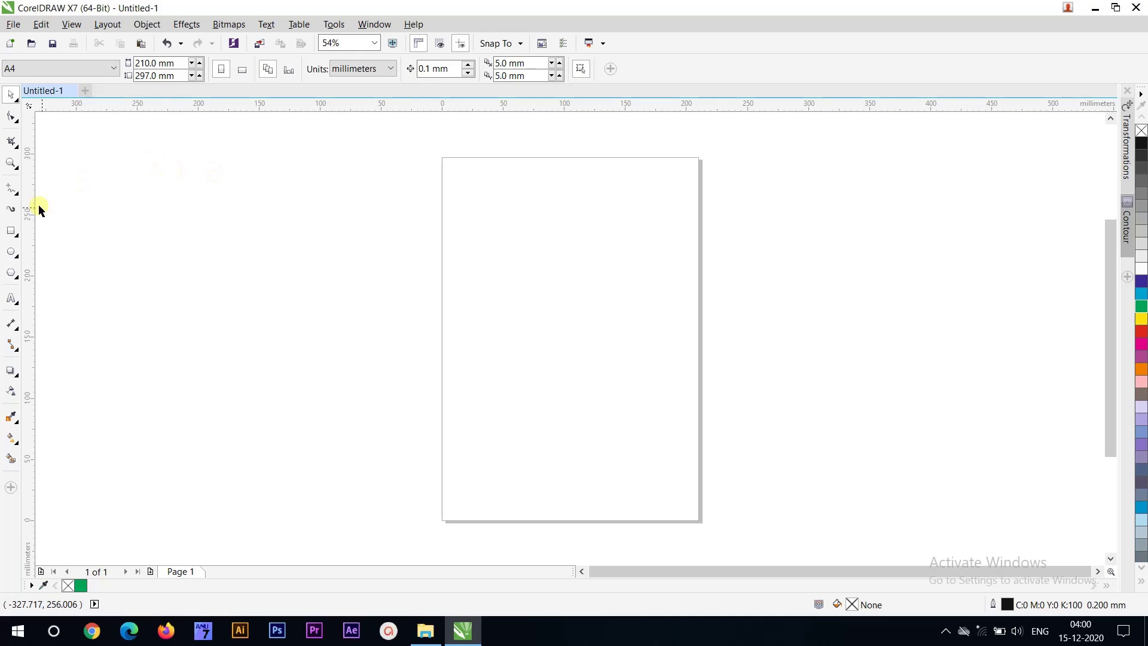
Draw a nearly horizontal Freehand line about 188 mm long near the page's upper edge and give it a 2.0 mm red outline
{"action": "left_click", "coordinate": [12, 188]}
{"action": "left_click", "coordinate": [453, 224]}
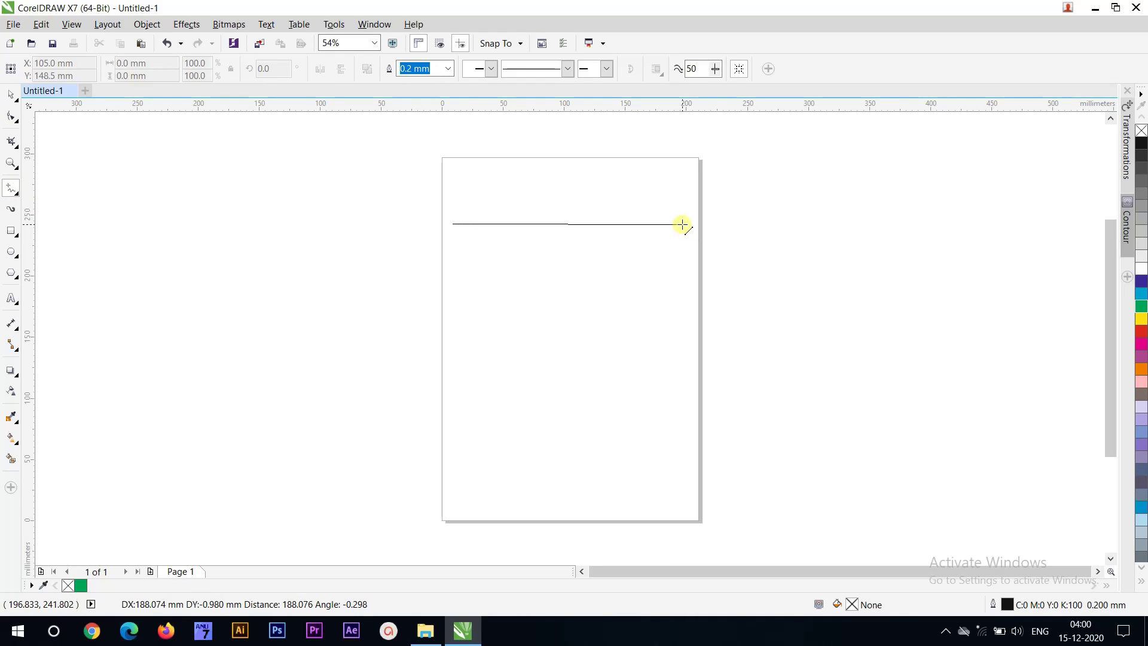
{"action": "left_click", "coordinate": [683, 224]}
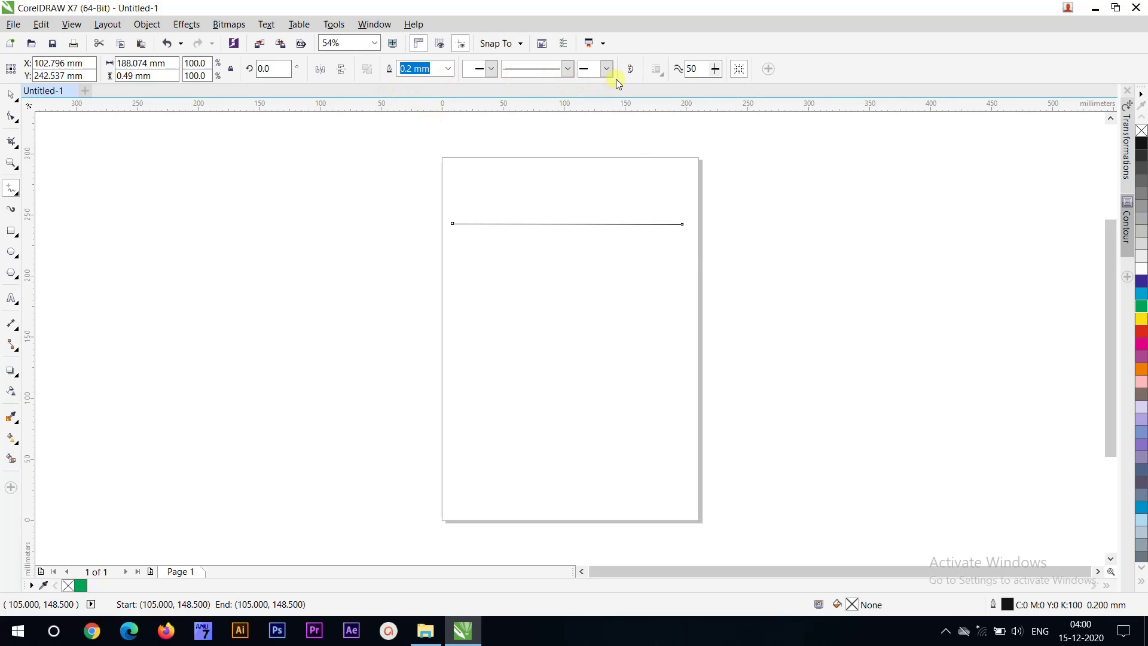
{"action": "left_click", "coordinate": [449, 69]}
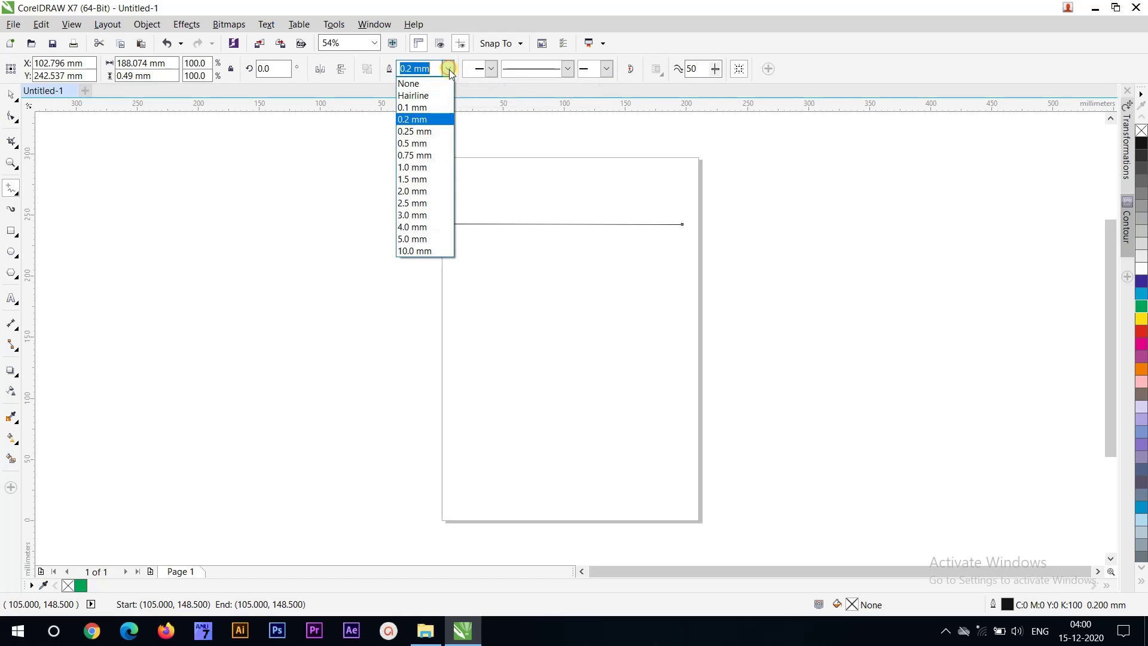
{"action": "left_click", "coordinate": [428, 191]}
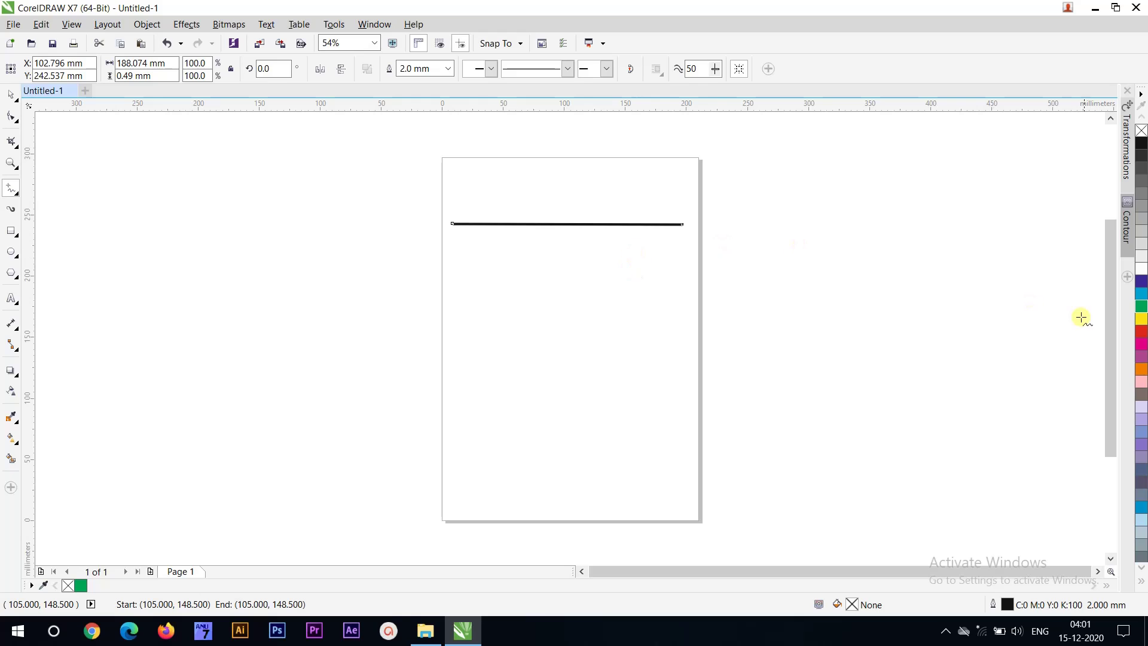
{"action": "right_click", "coordinate": [1141, 333]}
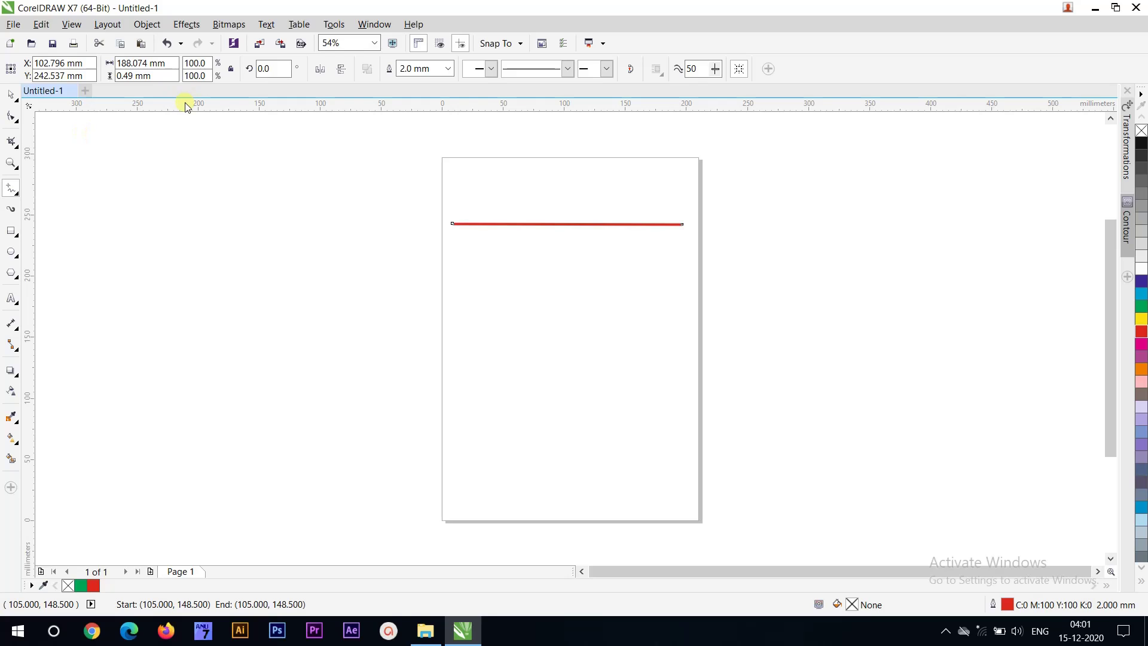
Undo the red outline colour, the 2.0 mm width and the drawn line
{"action": "key", "text": "ctrl+z"}
{"action": "key", "text": "ctrl+z"}
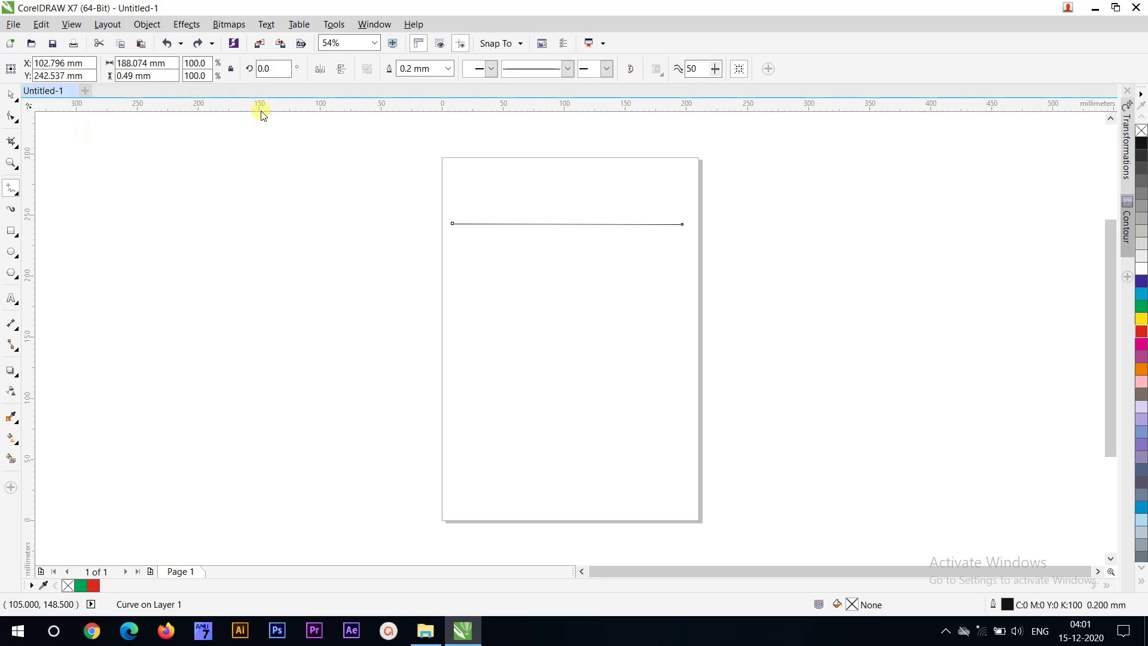
{"action": "key", "text": "ctrl+z"}
{"action": "key", "text": "z"}
Draw a closed four-sided shape about 165 mm wide and 101 mm high from connected straight Freehand segments
{"action": "left_click", "coordinate": [11, 189]}
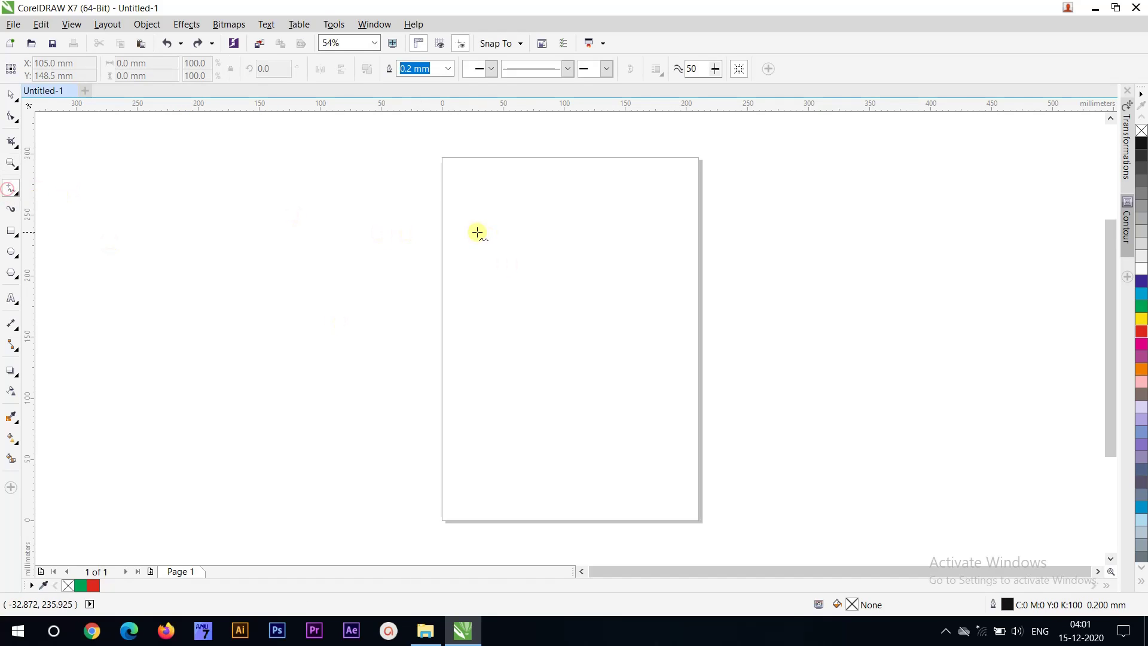
{"action": "left_click", "coordinate": [495, 225]}
{"action": "left_click", "coordinate": [675, 229]}
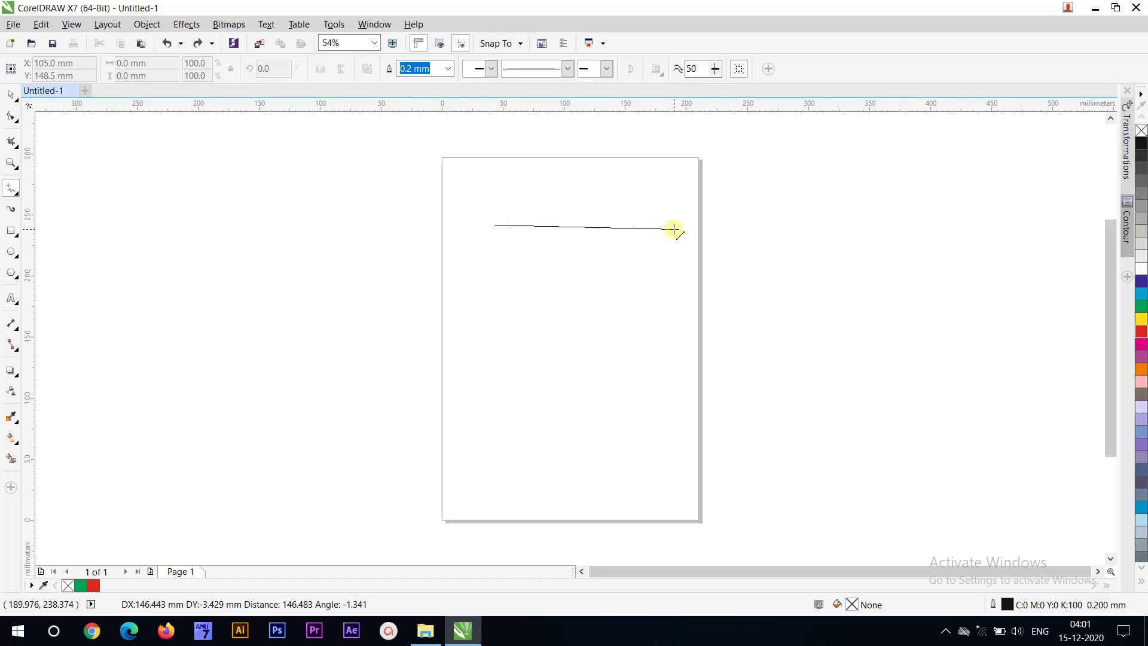
{"action": "left_click", "coordinate": [674, 229]}
{"action": "double_click", "coordinate": [678, 347]}
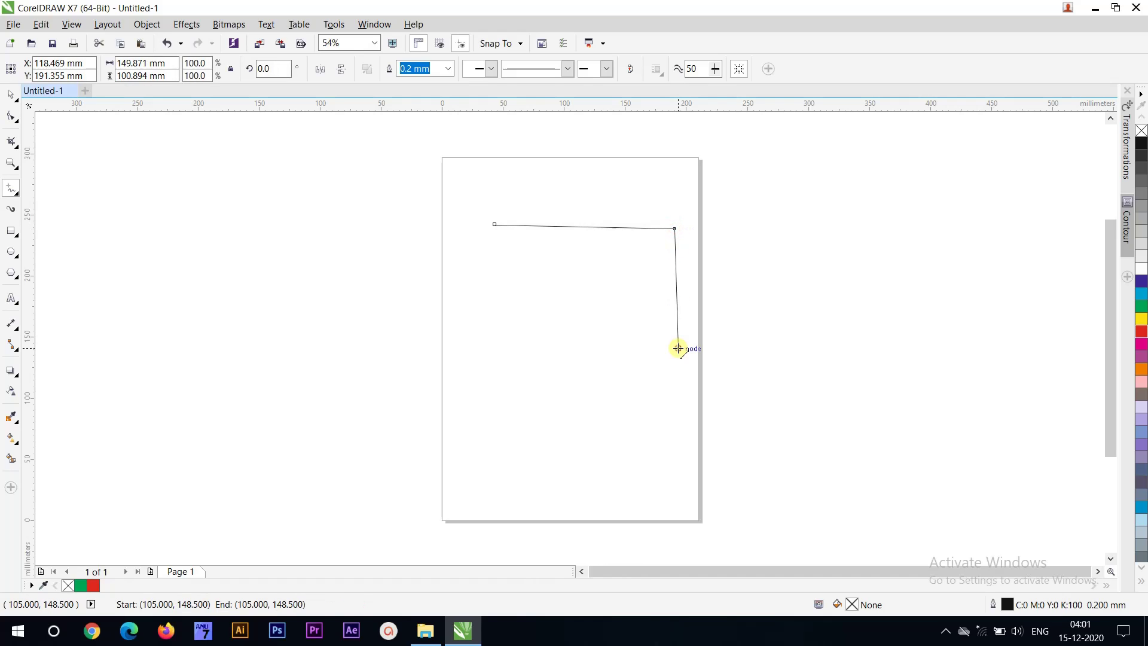
{"action": "double_click", "coordinate": [477, 328]}
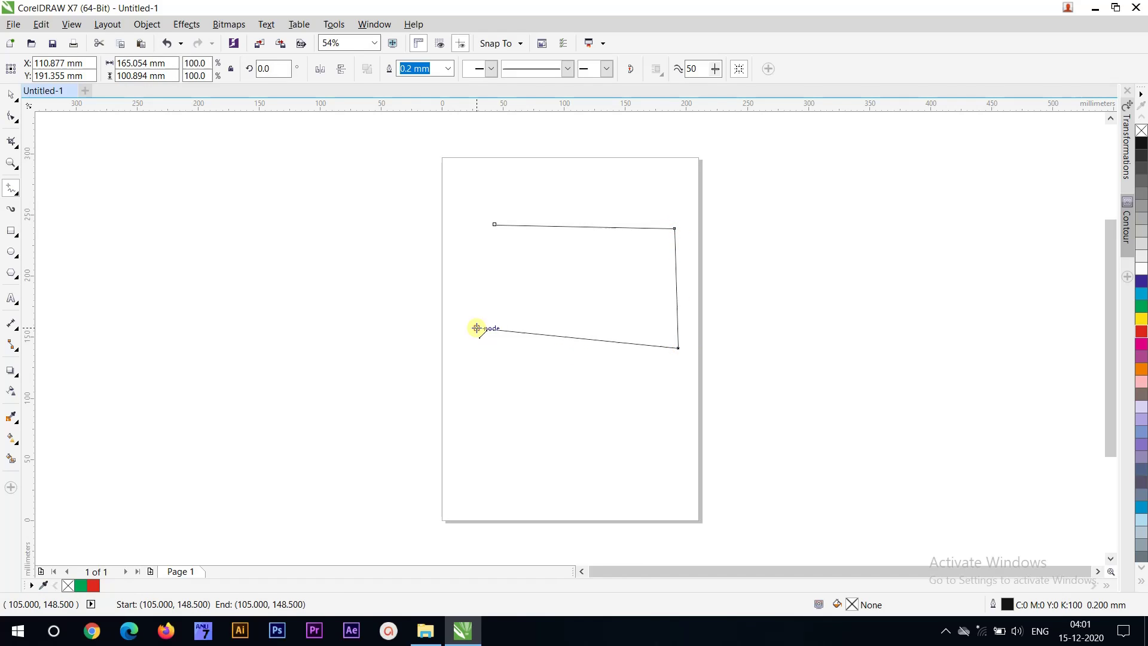
{"action": "left_click", "coordinate": [495, 225]}
Fill the four-sided shape with red (C:0 M:100 Y:100 K:0) and colour its outline yellow (C:0 M:0 Y:100 K:0)
{"action": "key", "text": "space"}
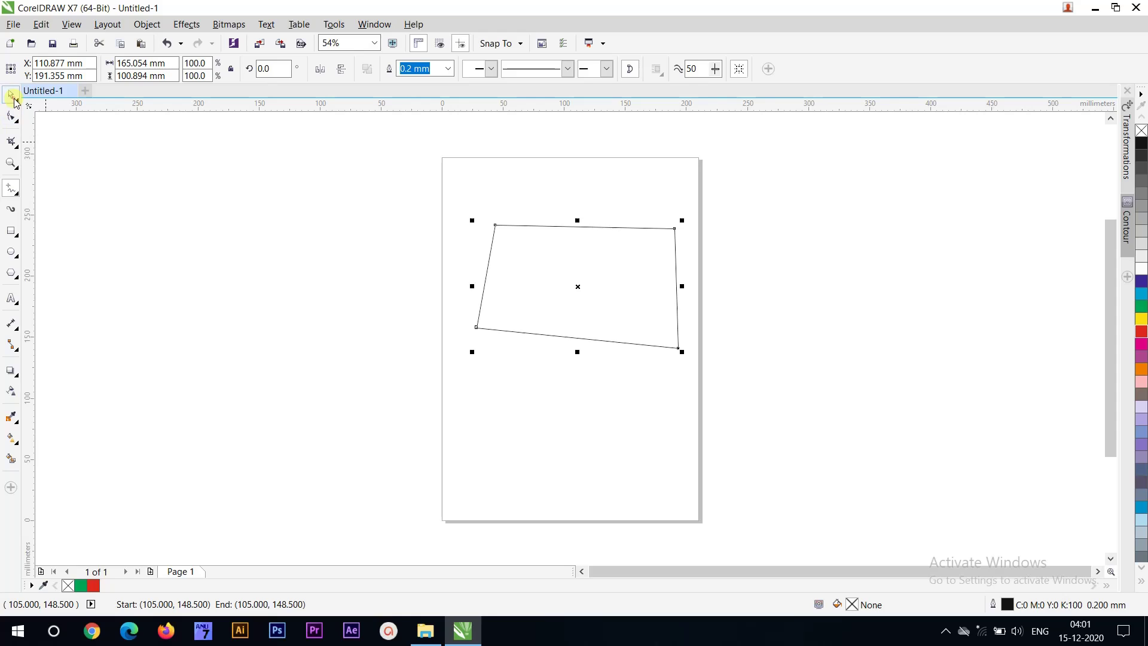
{"action": "left_click", "coordinate": [1142, 331]}
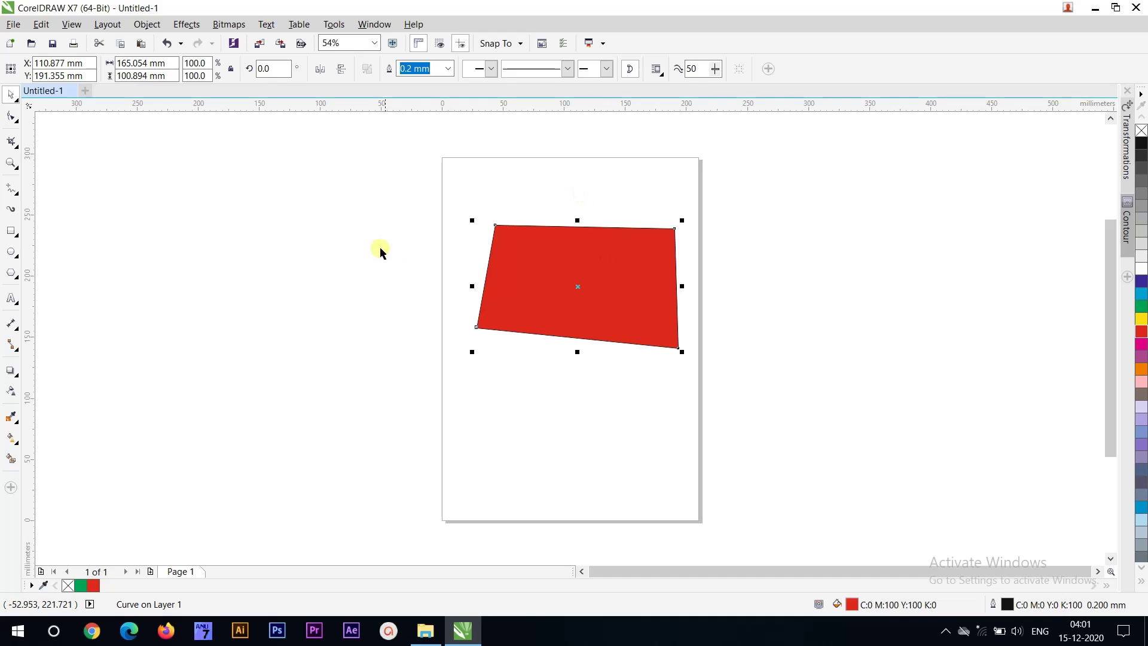
{"action": "right_click", "coordinate": [1142, 322]}
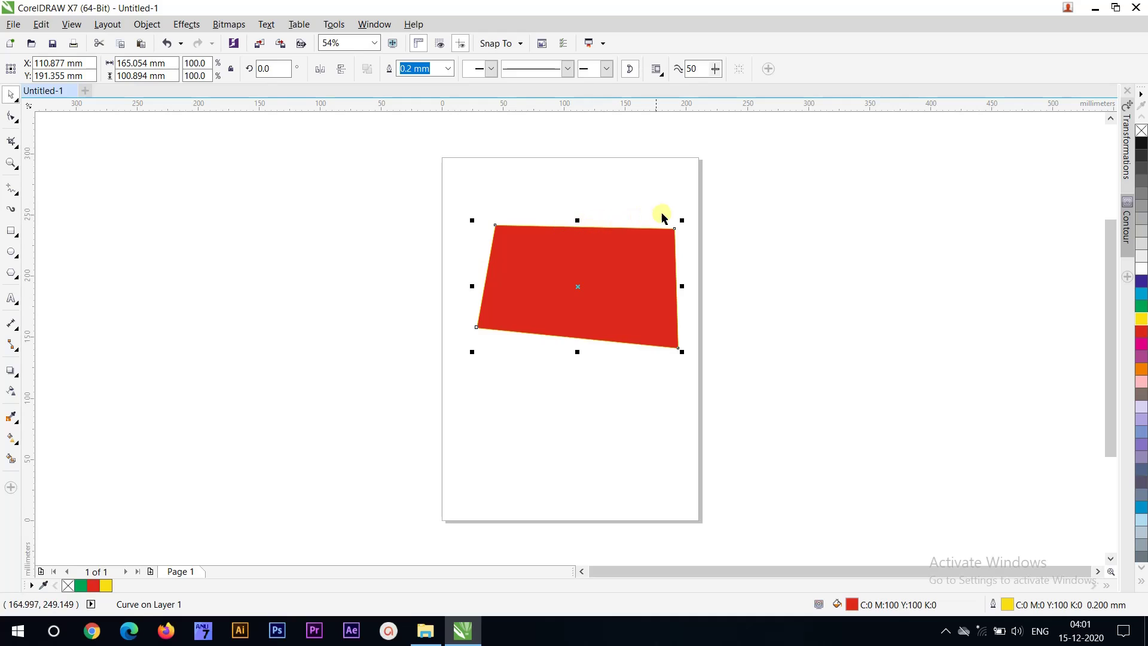
Set the yellow outline's width to 2.0 mm and delete the shape
{"action": "left_click", "coordinate": [447, 68]}
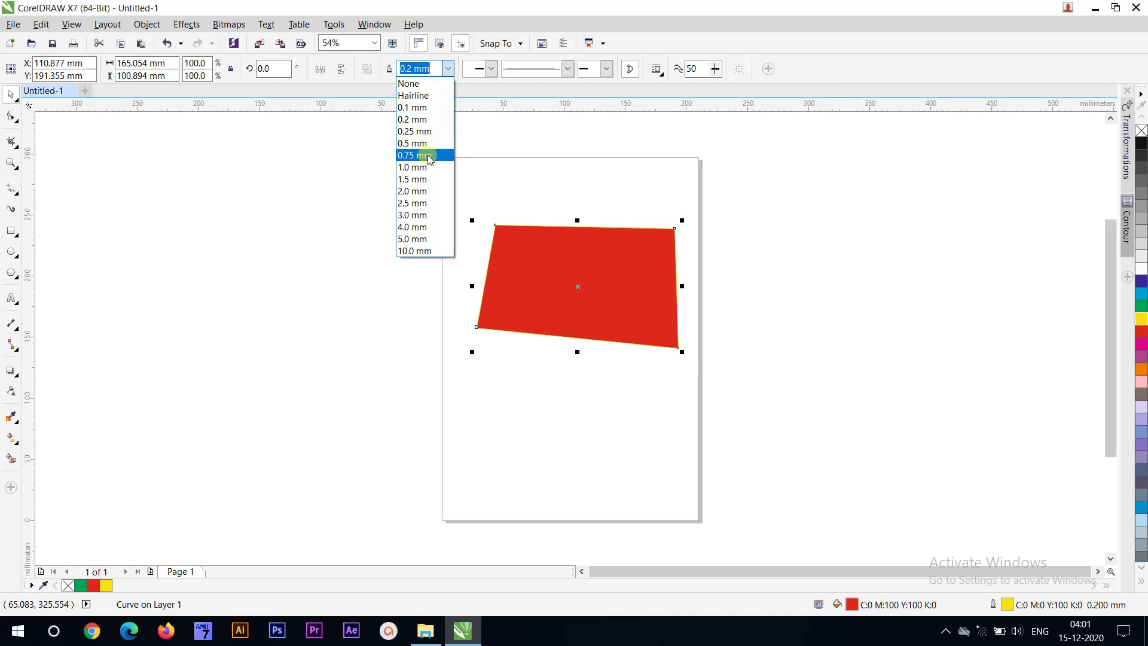
{"action": "left_click", "coordinate": [417, 191]}
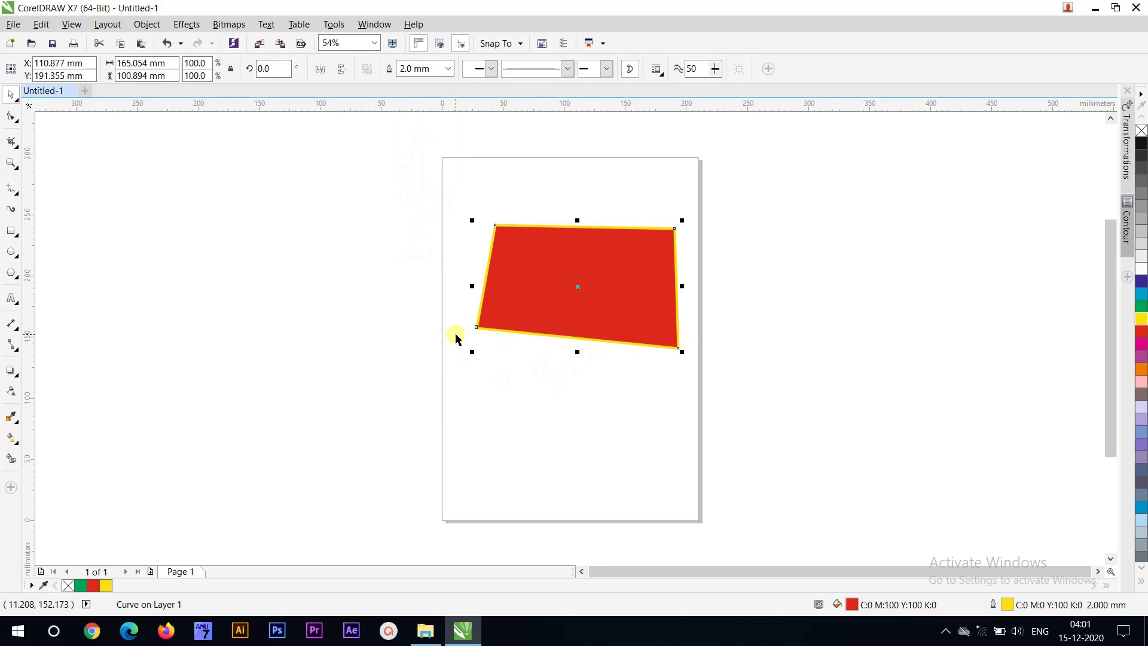
{"action": "key", "text": "Delete"}
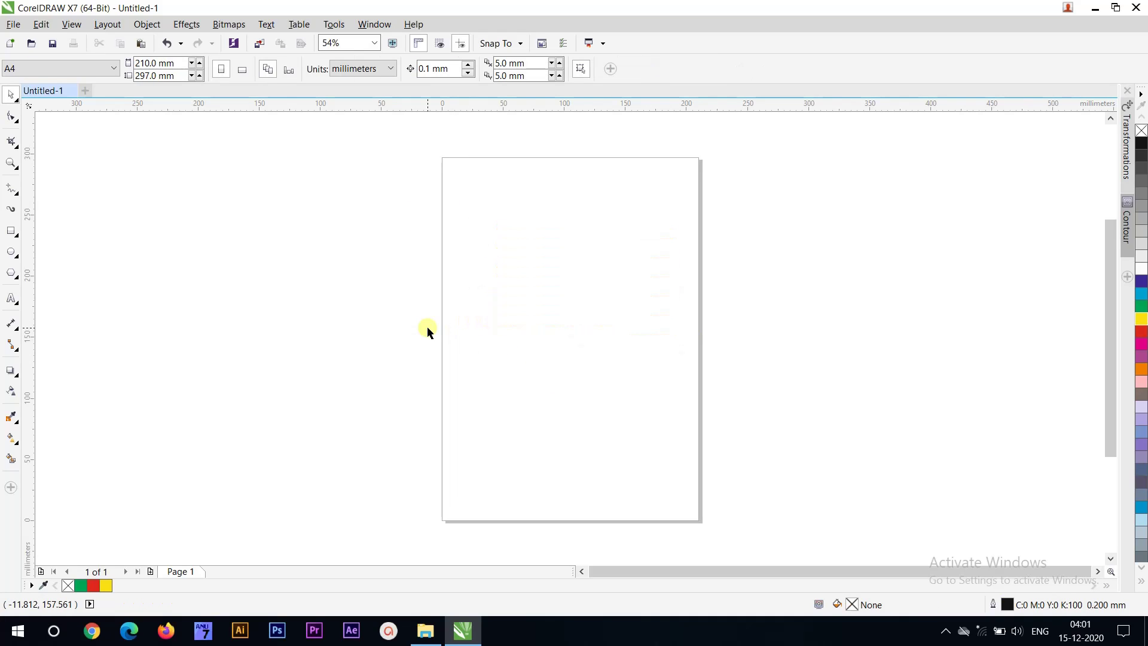
Draw a straight, slightly descending Freehand line about 162 mm long across the upper part of the page
{"action": "left_click", "coordinate": [11, 188]}
{"action": "left_click", "coordinate": [465, 213]}
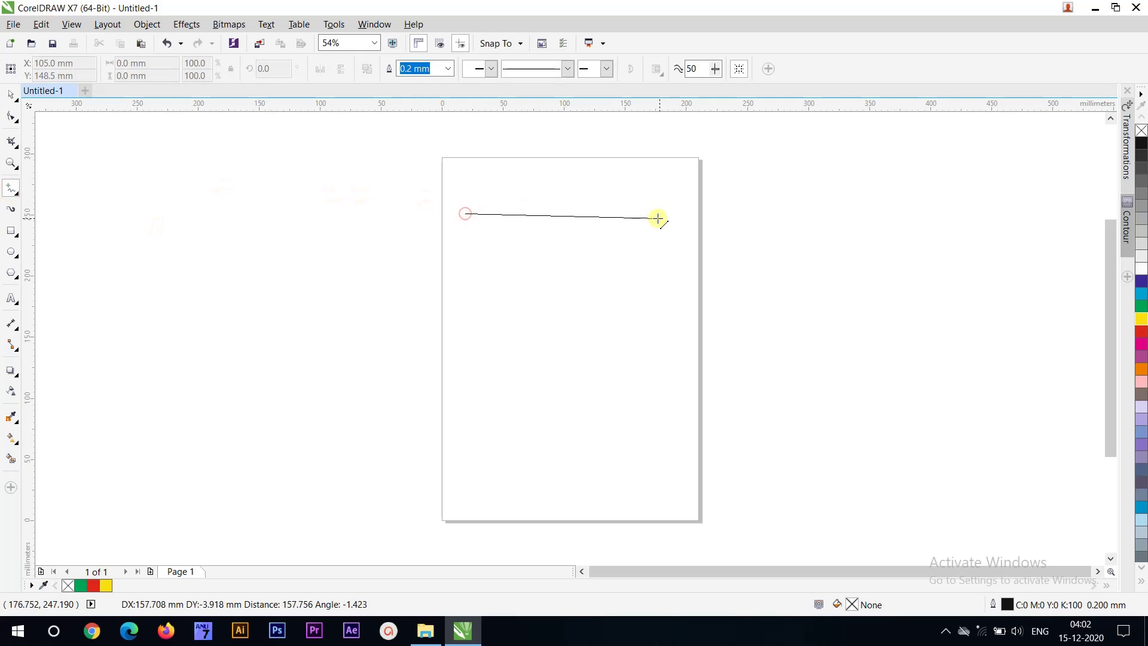
{"action": "left_click", "coordinate": [663, 220]}
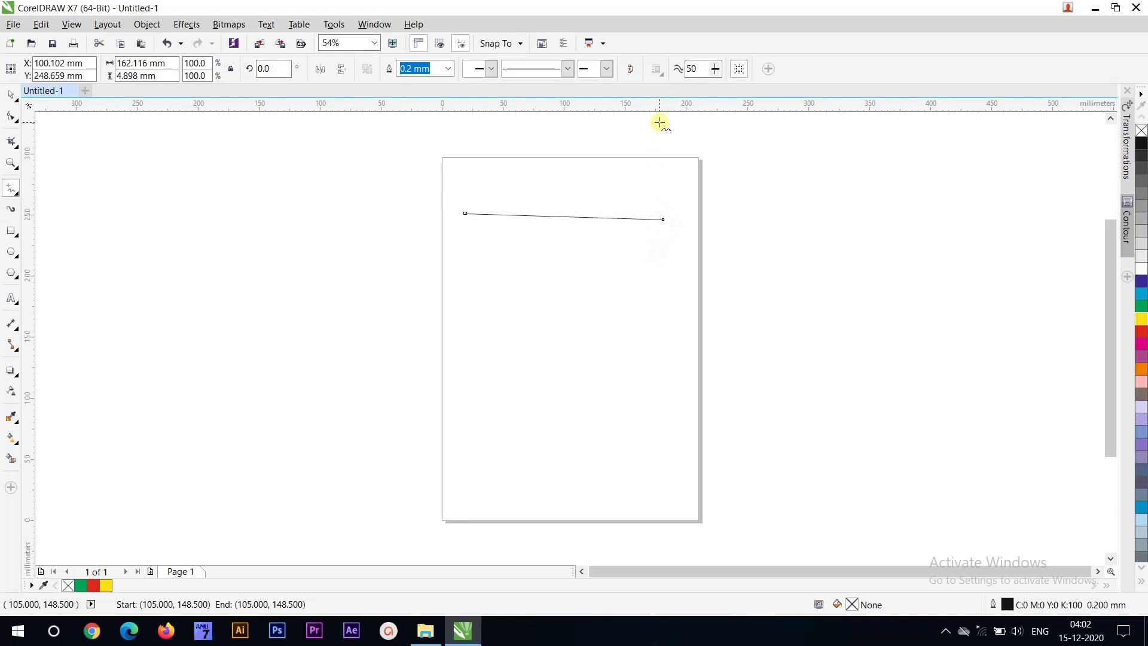
Add a solid swept-back arrowhead to the line's end and set the outline width to 3.0 mm
{"action": "left_click", "coordinate": [606, 72]}
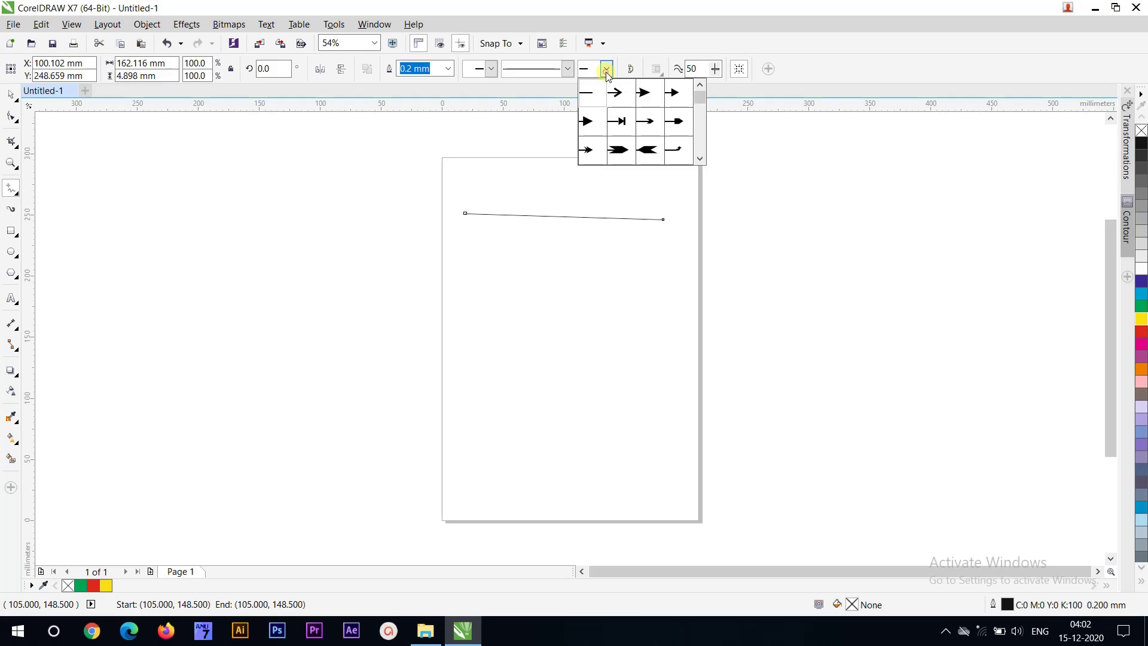
{"action": "left_click", "coordinate": [647, 93]}
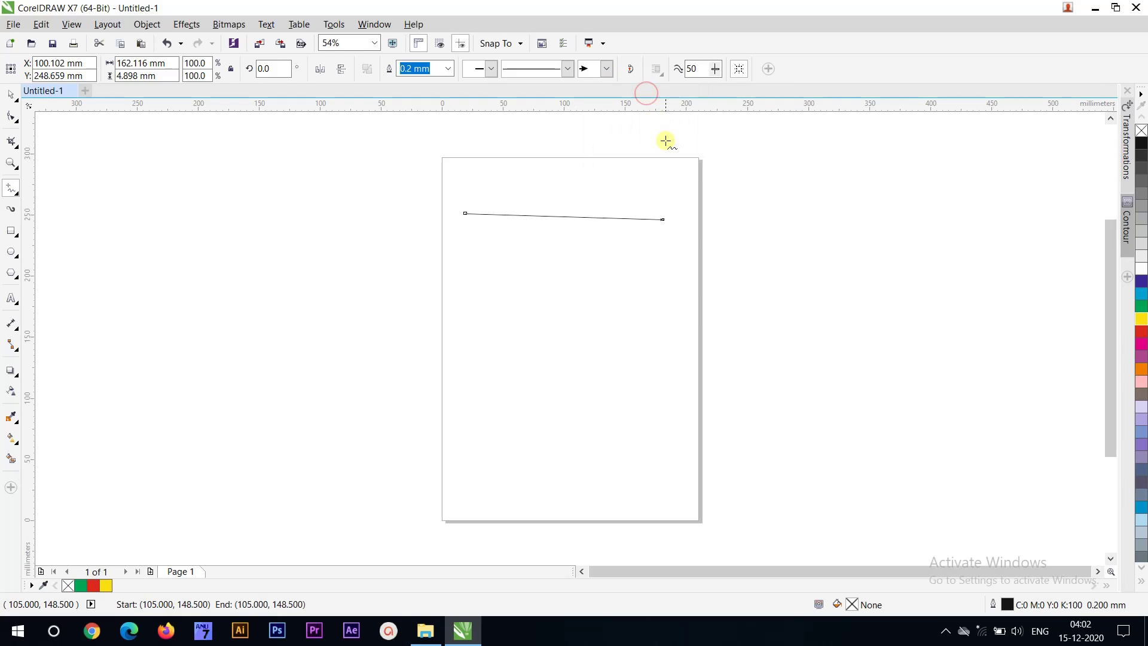
{"action": "left_click", "coordinate": [448, 68]}
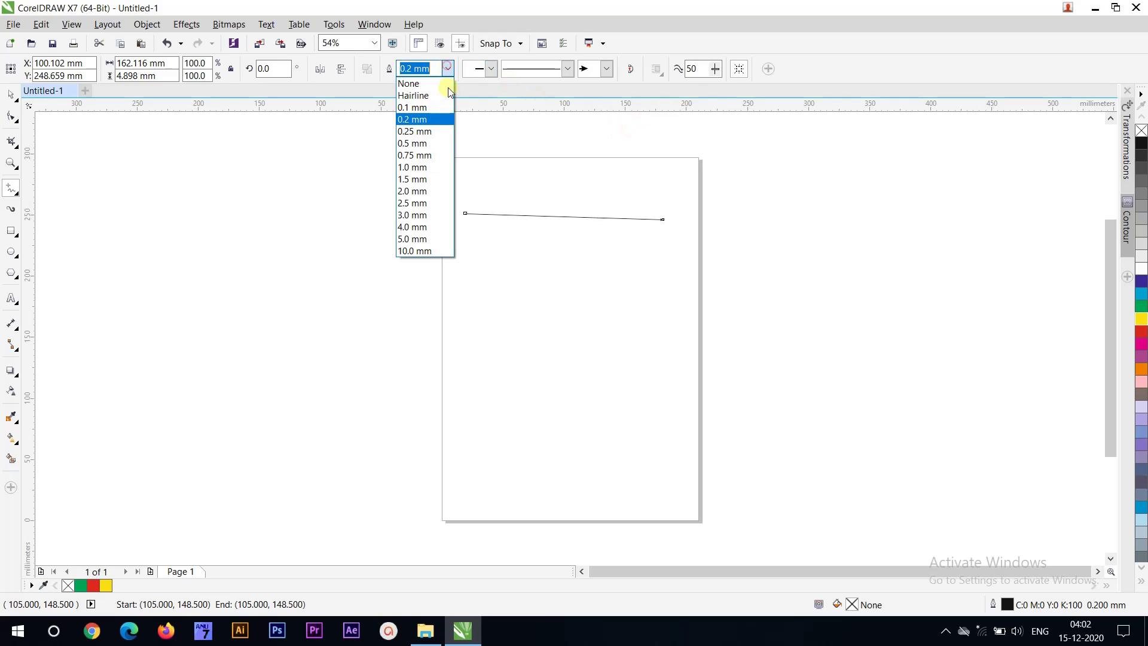
{"action": "left_click", "coordinate": [418, 215]}
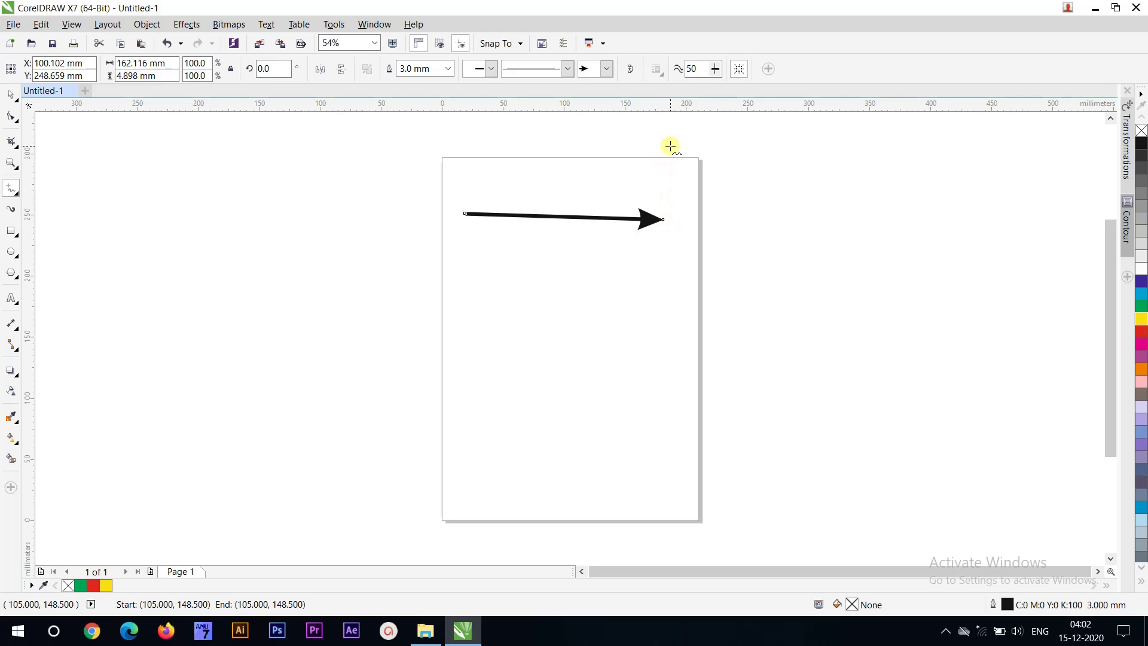
Remove the arrowhead from the line's end and reapply the same solid arrowhead
{"action": "left_click", "coordinate": [606, 70]}
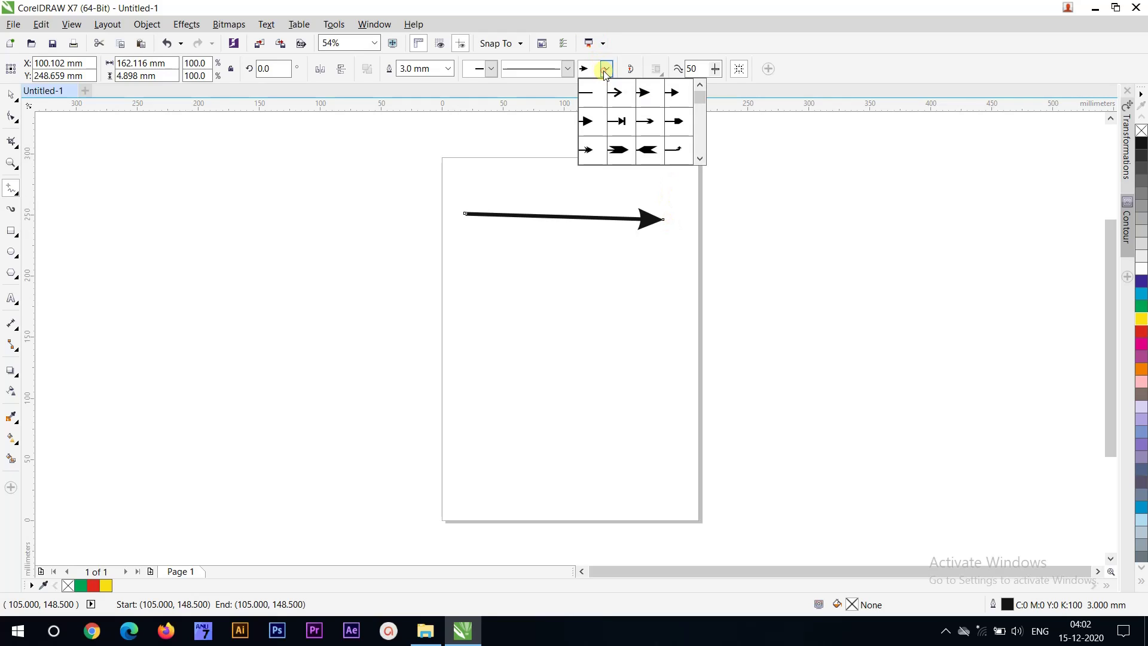
{"action": "left_click", "coordinate": [594, 93]}
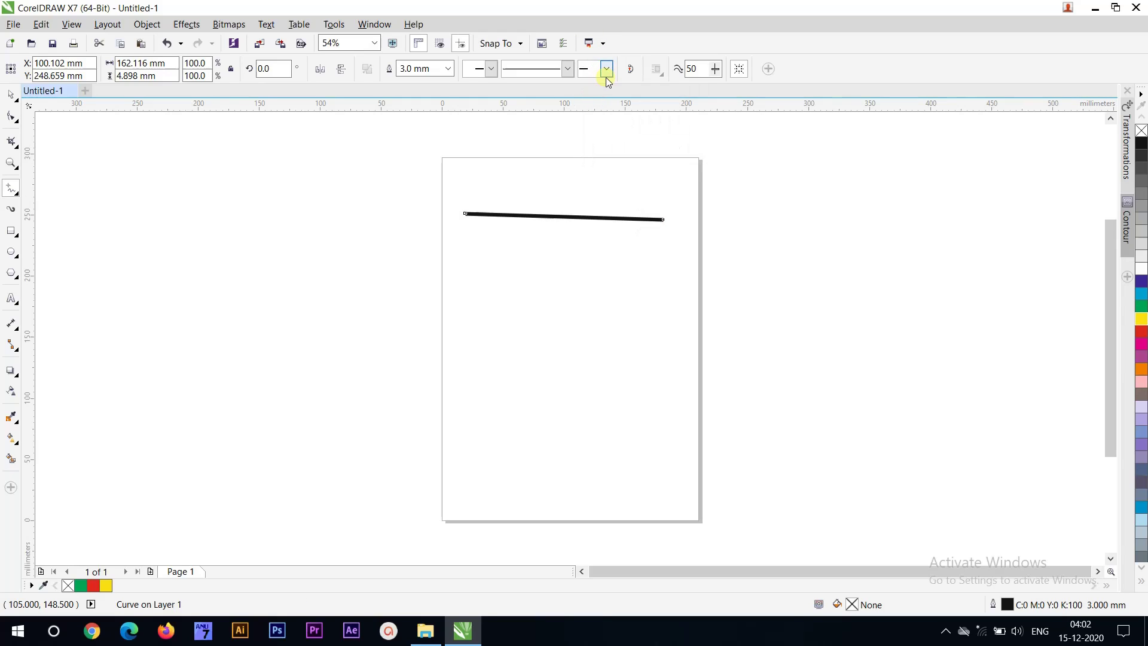
{"action": "left_click", "coordinate": [606, 74]}
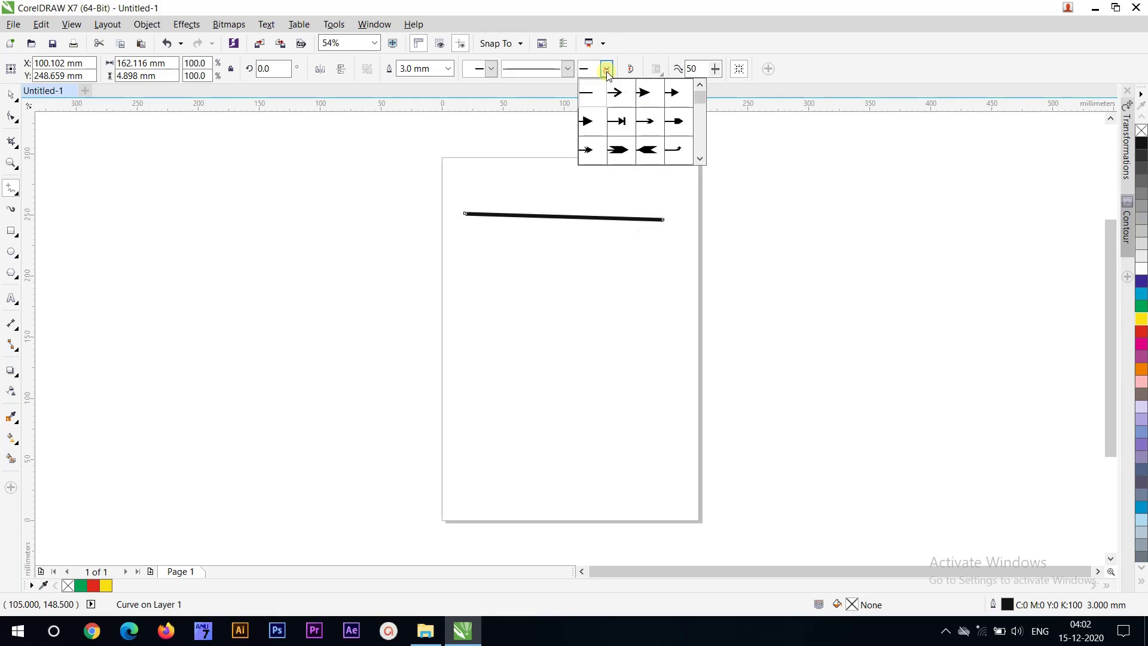
{"action": "left_click", "coordinate": [647, 94]}
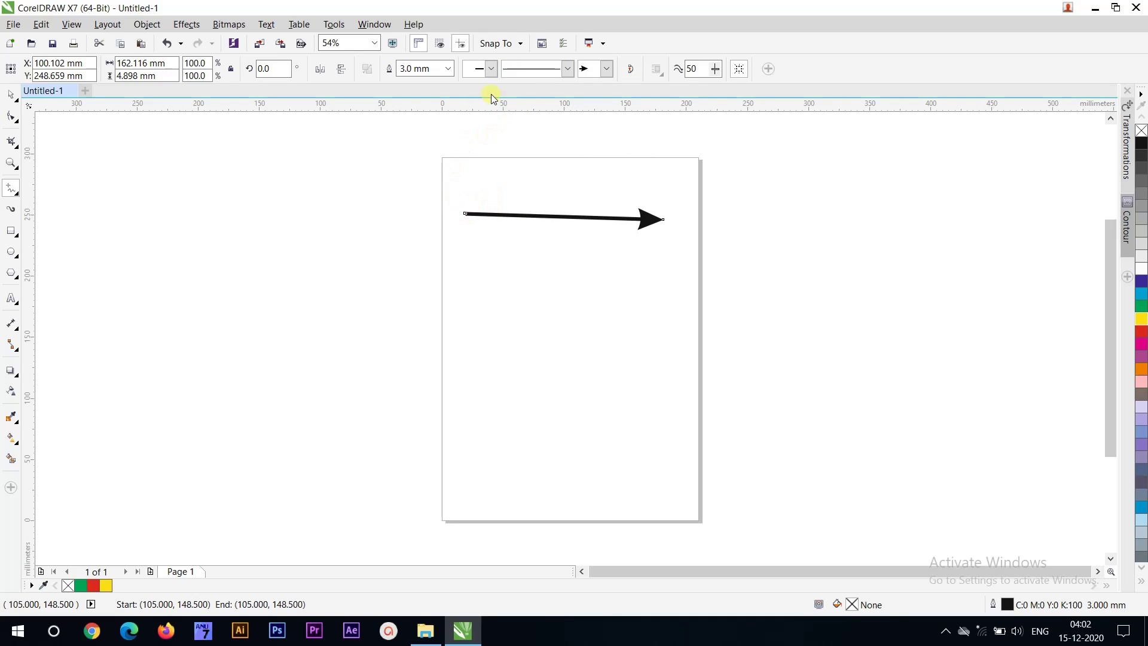
Add a feathered arrow tail to the line's start and apply a short-dashed line style
{"action": "left_click", "coordinate": [491, 69]}
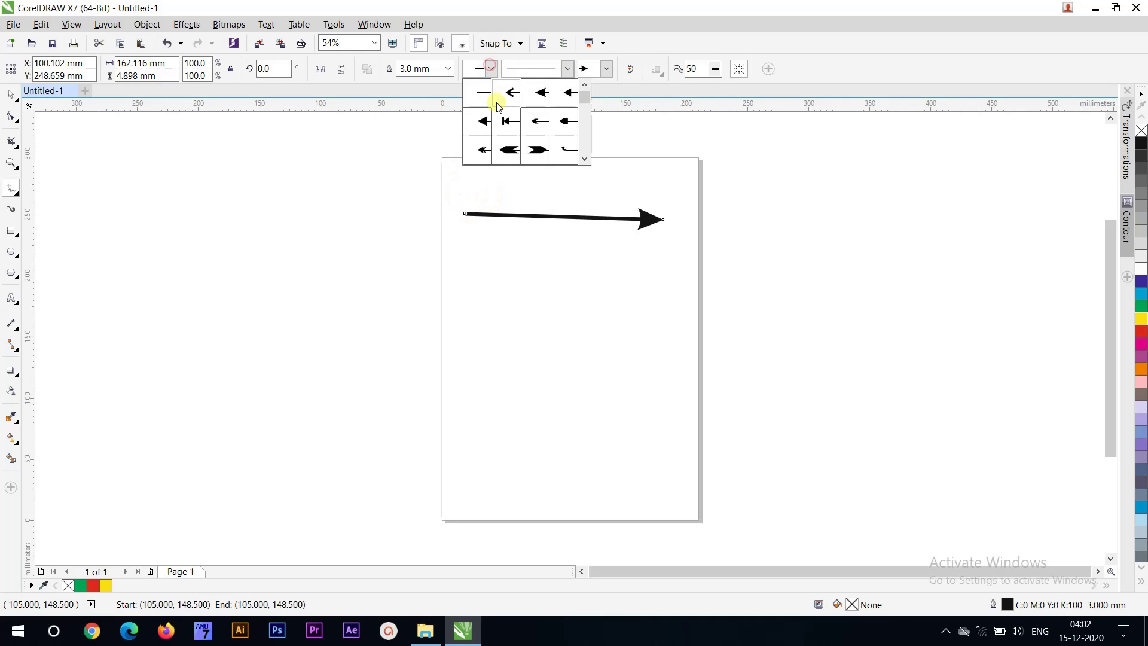
{"action": "left_click", "coordinate": [530, 150]}
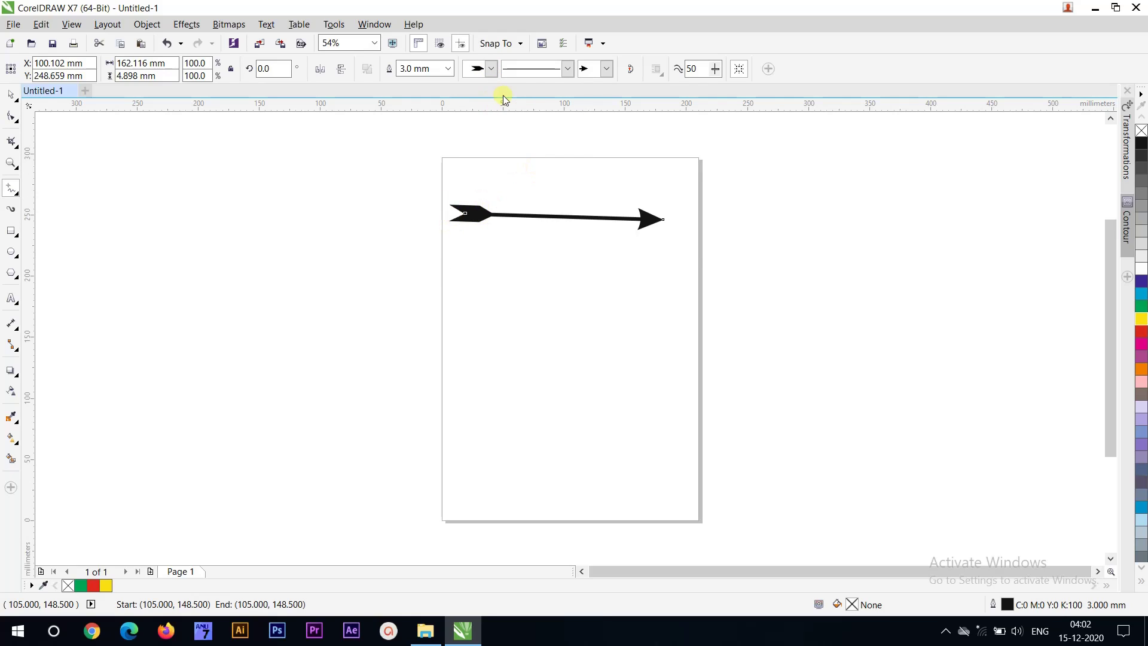
{"action": "left_click", "coordinate": [567, 71]}
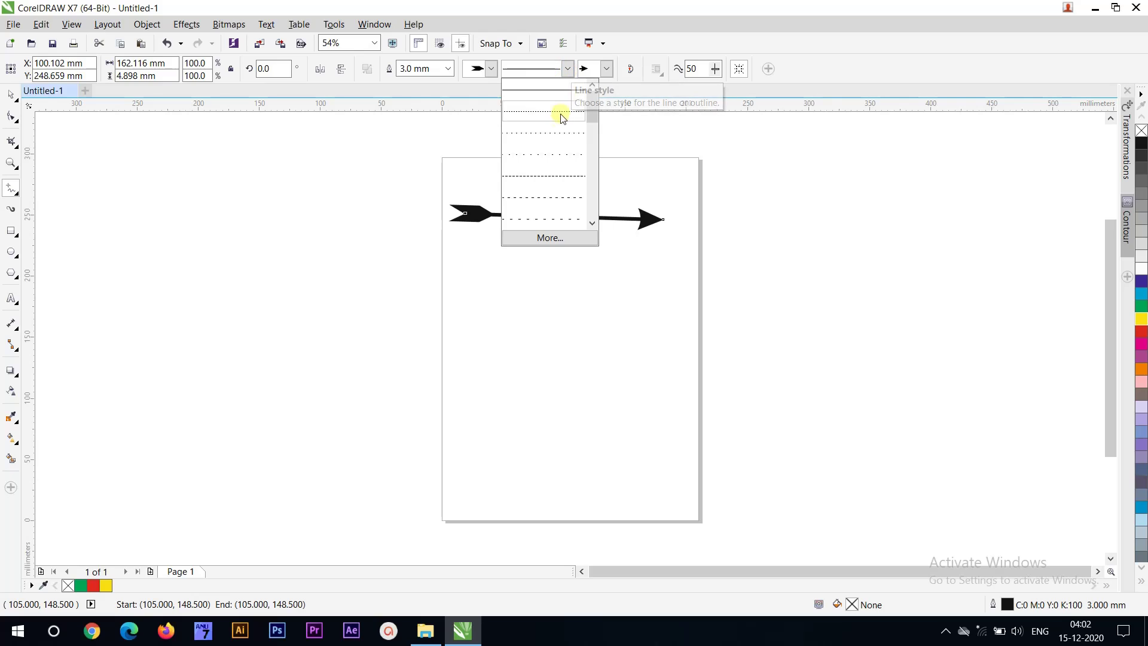
{"action": "left_click", "coordinate": [536, 180]}
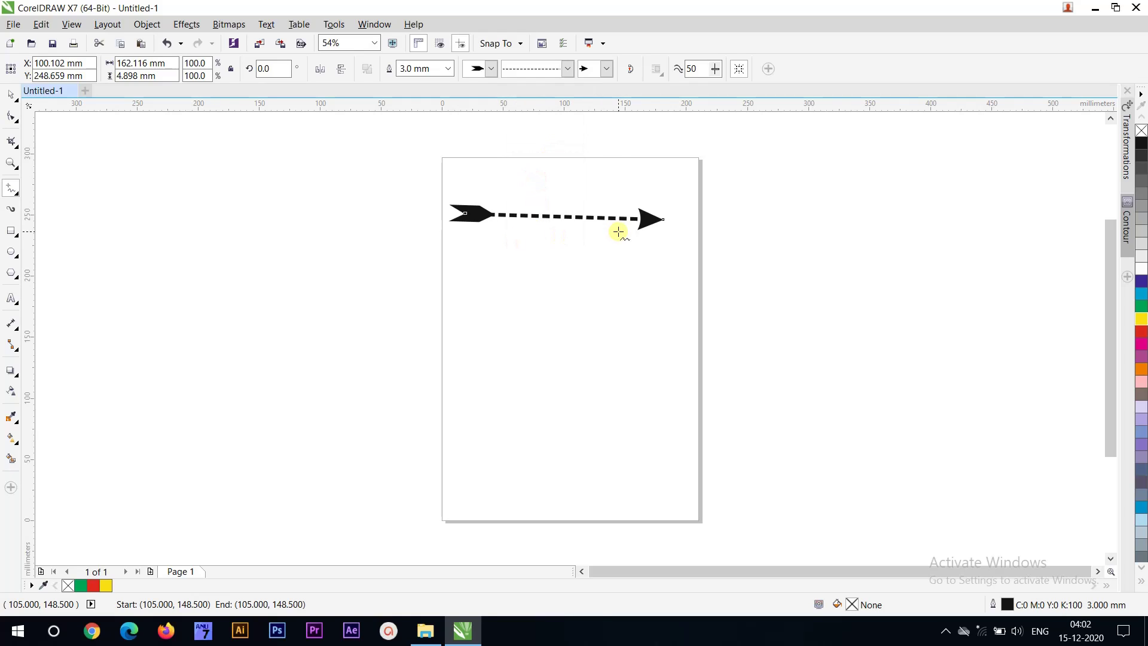
Change the arrow's line style to closely spaced dots and delete the arrow from the page
{"action": "left_click", "coordinate": [566, 75]}
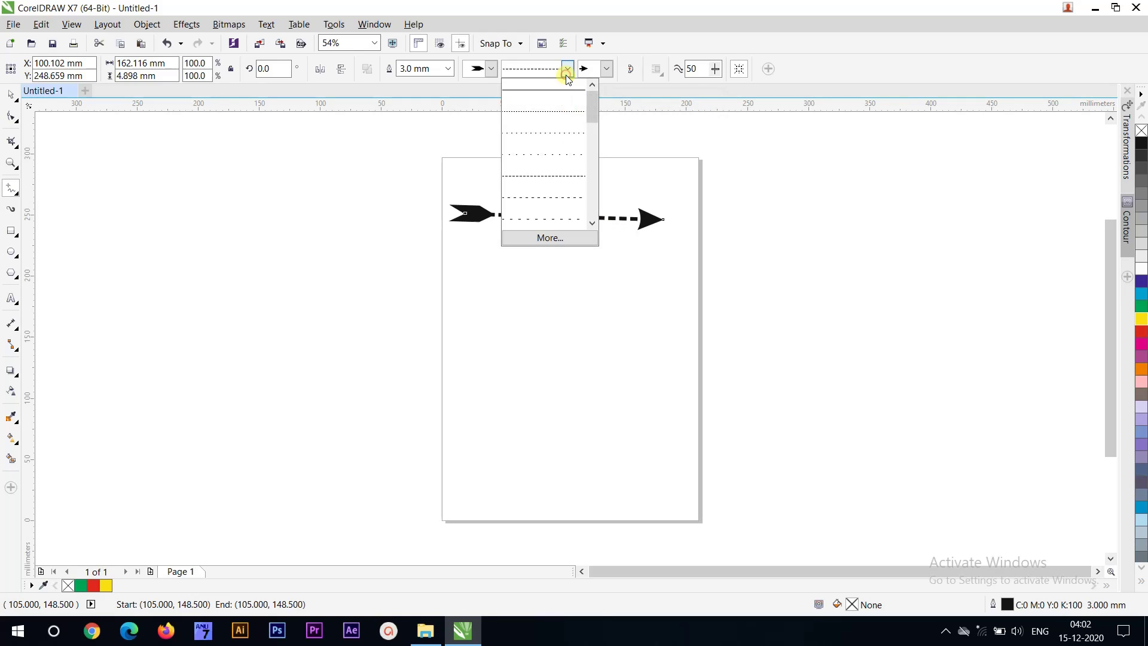
{"action": "left_click", "coordinate": [566, 112]}
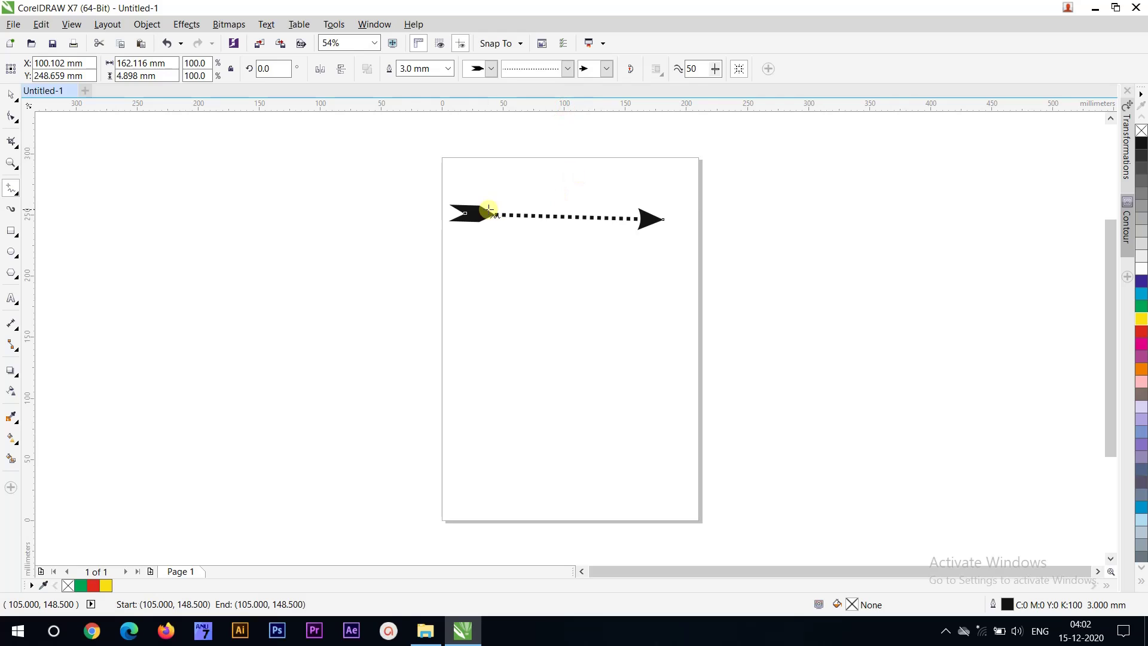
{"action": "left_click", "coordinate": [10, 95]}
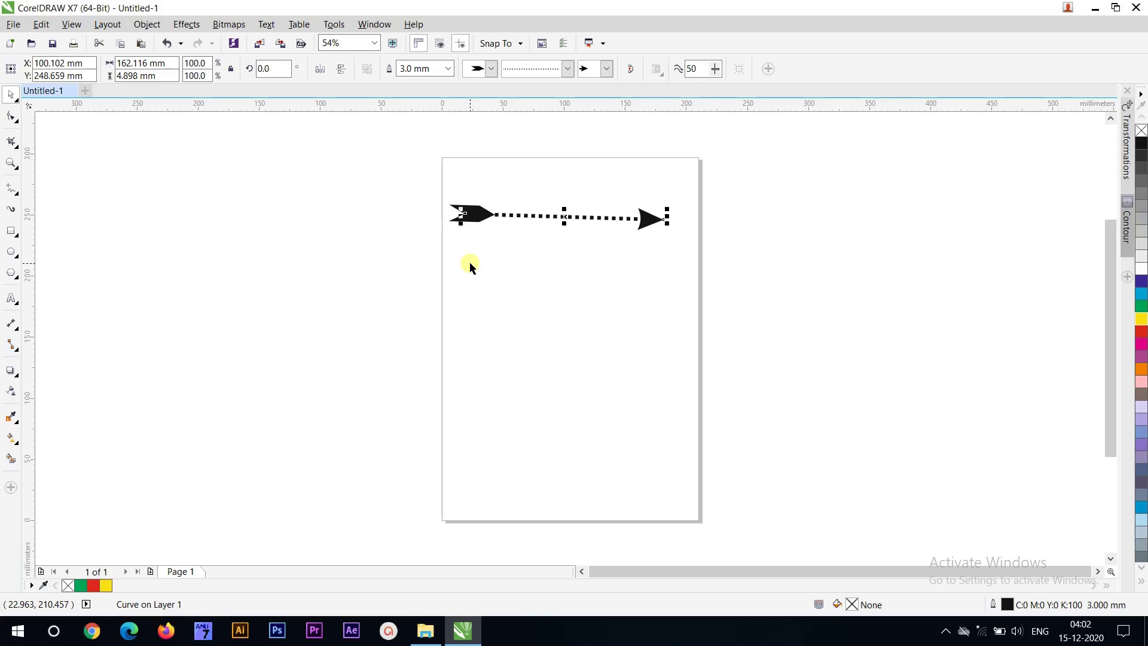
{"action": "key", "text": "Delete"}
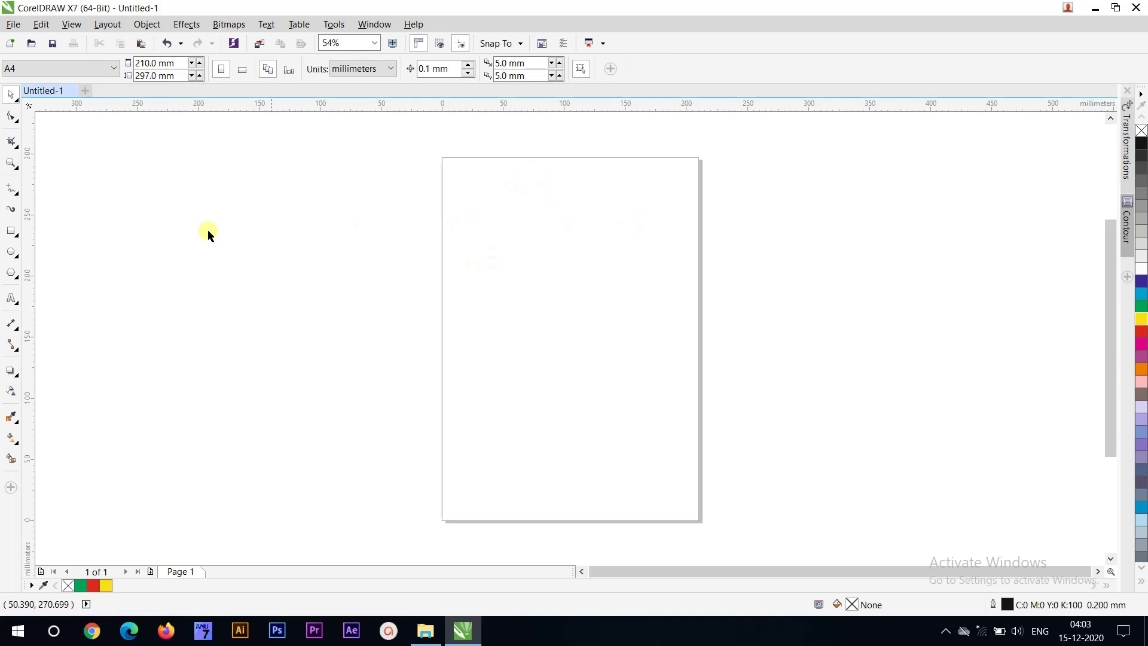
Draw an S-shaped curve about 94 by 124 mm with the Freehand tool in the middle of the page, and delete it
{"action": "left_click", "coordinate": [16, 194]}
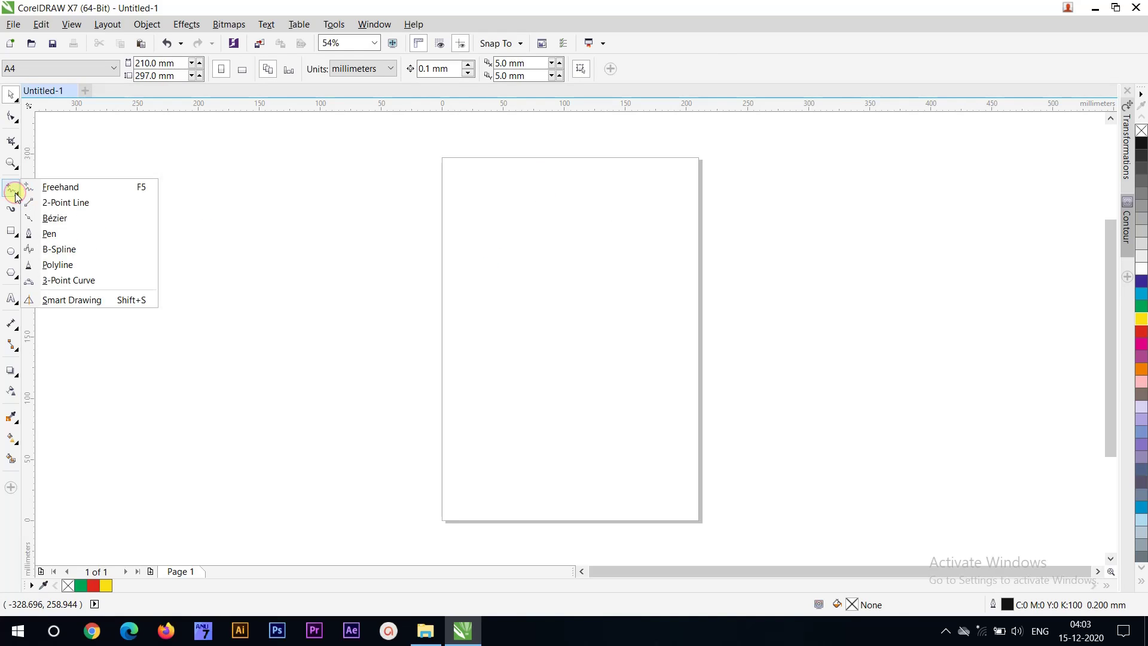
{"action": "left_click", "coordinate": [38, 187]}
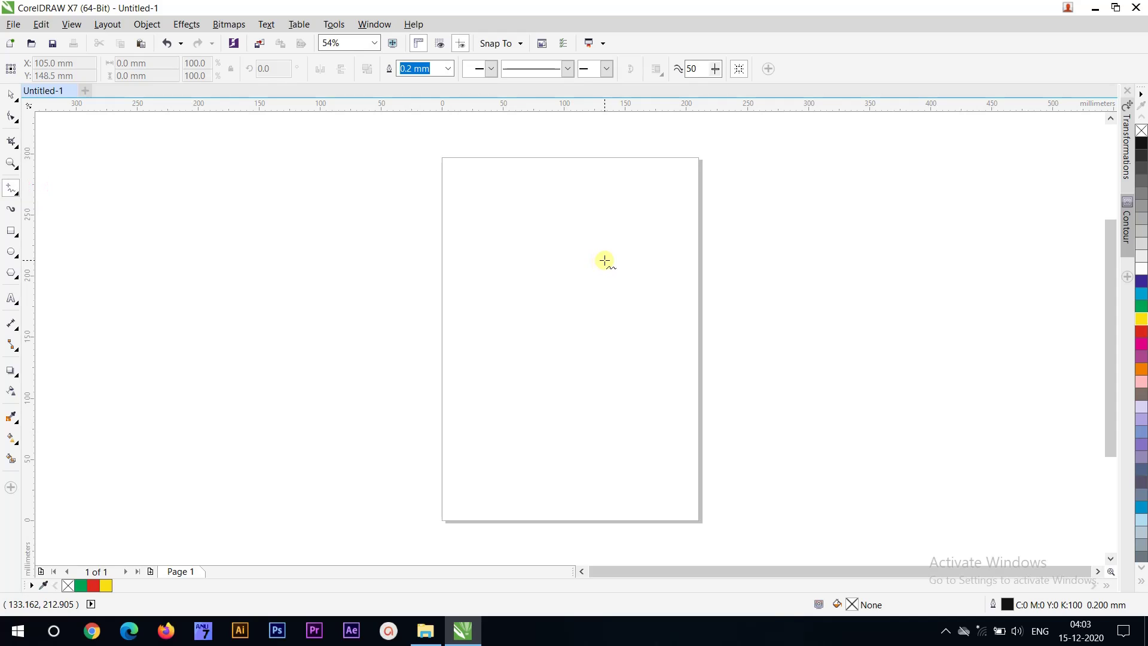
{"action": "mouse_move", "coordinate": [605, 261]}
{"action": "left_mouse_down"}
{"action": "mouse_move", "coordinate": [570, 252]}
{"action": "mouse_move", "coordinate": [536, 262]}
{"action": "mouse_move", "coordinate": [551, 318]}
{"action": "mouse_move", "coordinate": [613, 344]}
{"action": "mouse_move", "coordinate": [610, 381]}
{"action": "mouse_move", "coordinate": [535, 401]}
{"action": "mouse_move", "coordinate": [502, 387]}
{"action": "mouse_move", "coordinate": [523, 349]}
{"action": "left_mouse_up"}
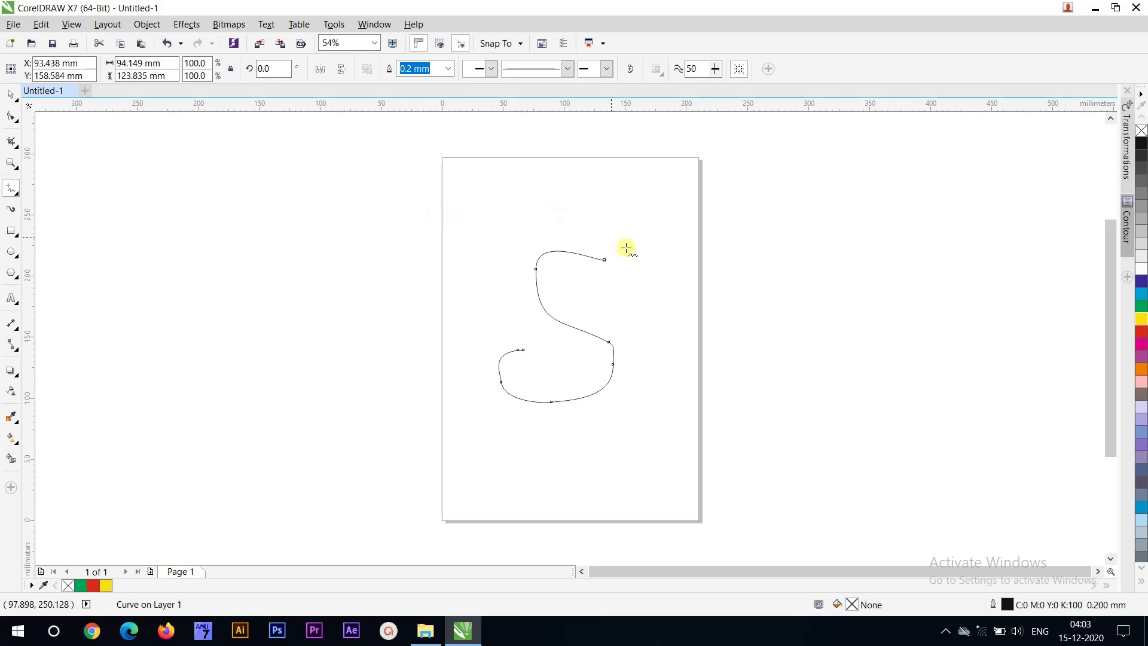
{"action": "left_click", "coordinate": [12, 95]}
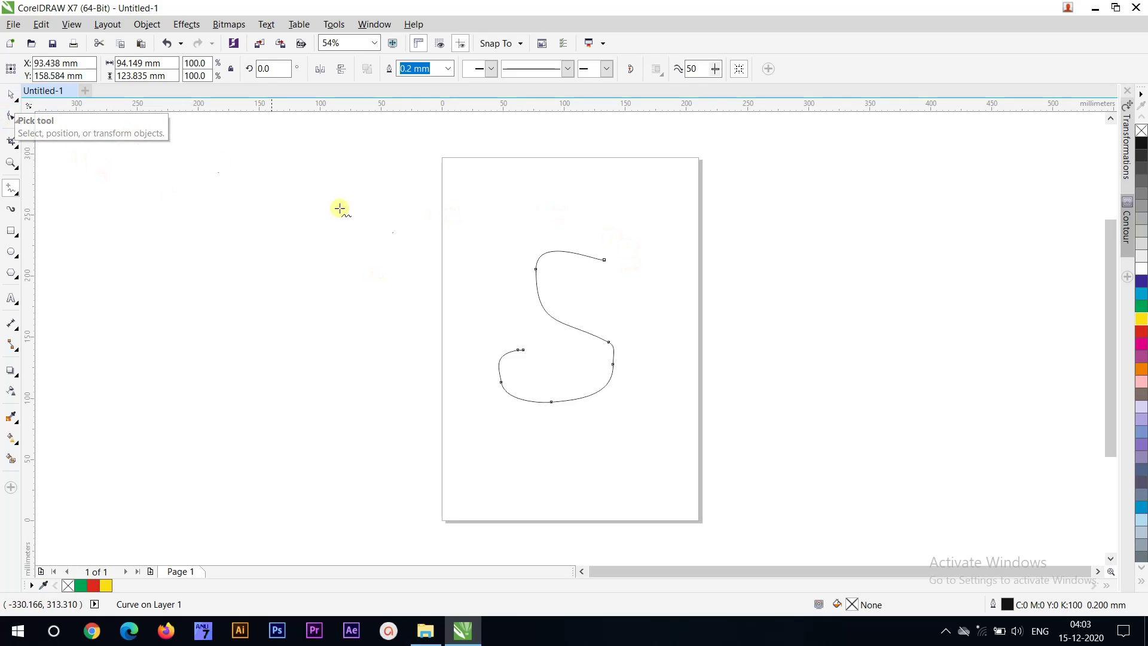
{"action": "key", "text": "Delete"}
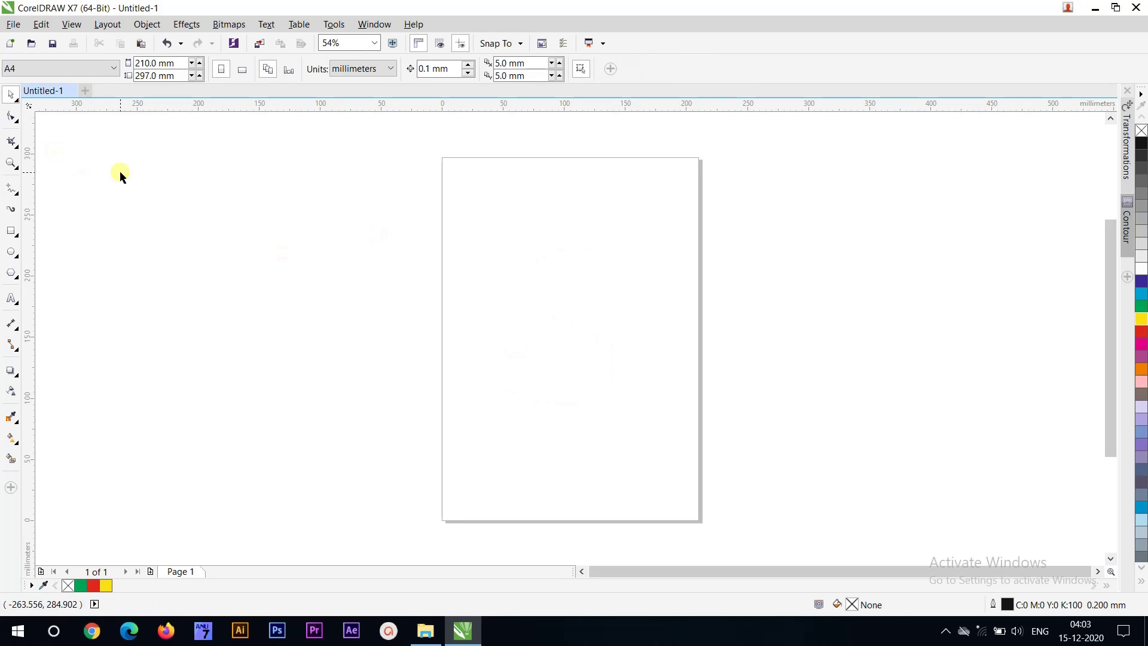
Draw a horizontal 2-point line about 172 mm long and a vertical one about 149 mm long below it, and undo both
{"action": "left_click", "coordinate": [18, 190]}
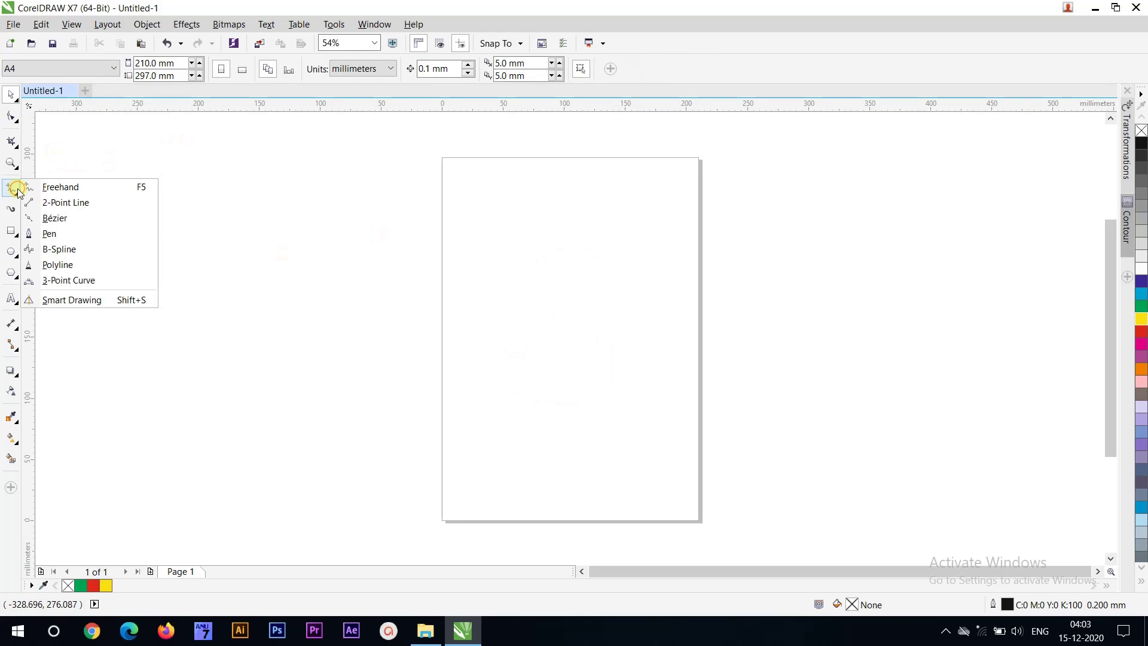
{"action": "left_click", "coordinate": [55, 203]}
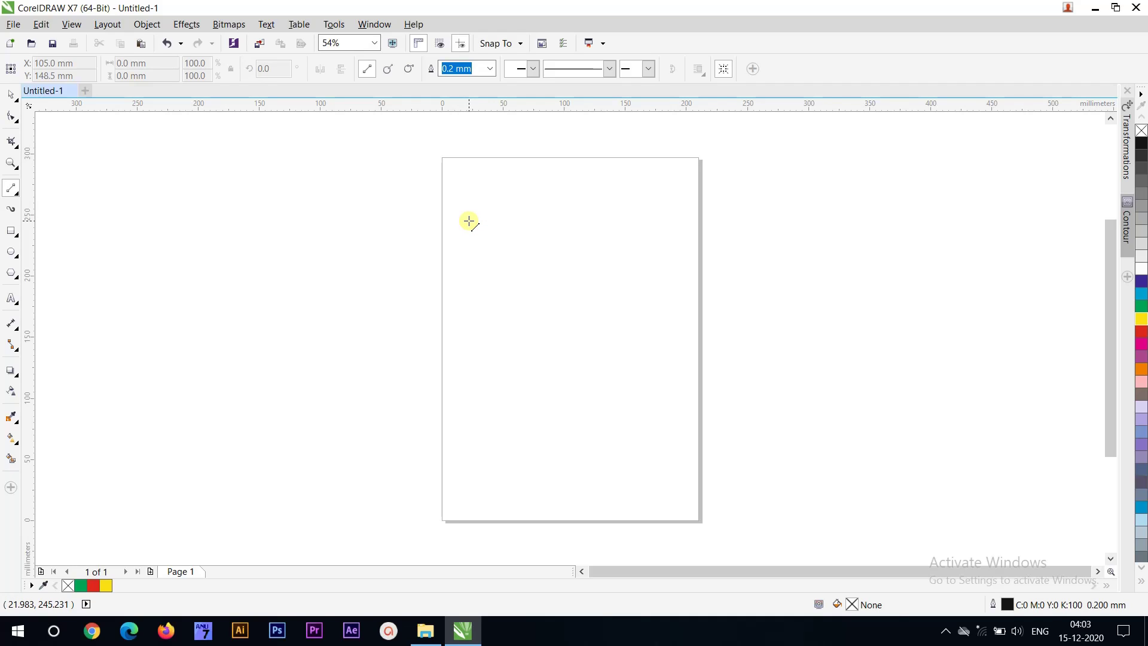
{"action": "left_click_drag", "start_coordinate": [469, 221], "coordinate": [679, 221]}
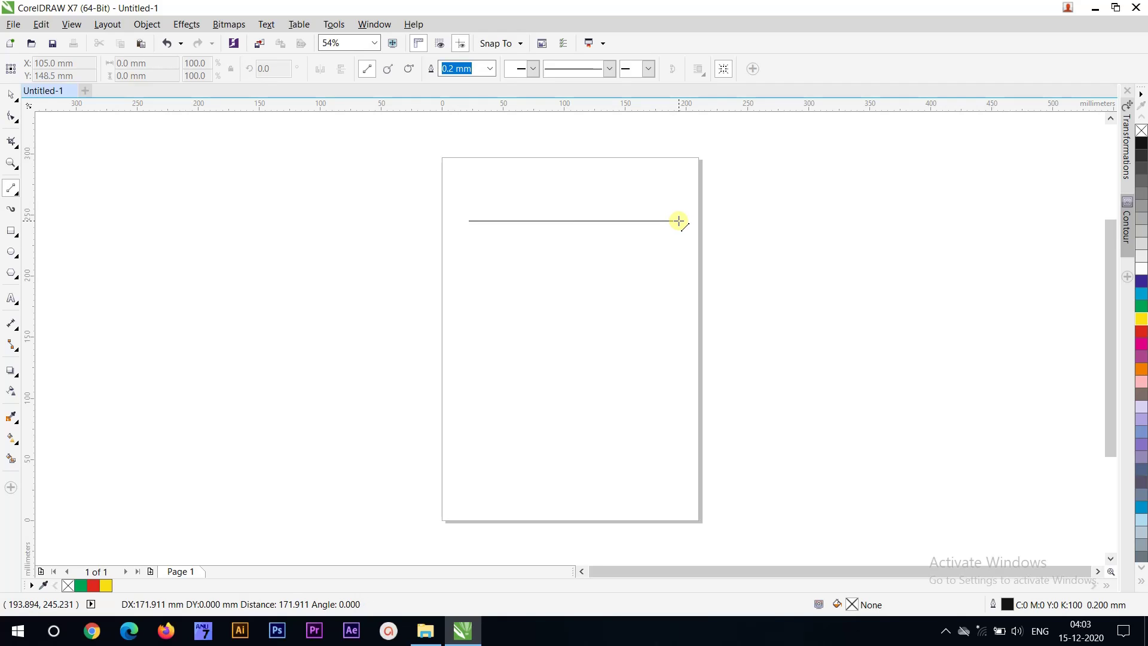
{"action": "left_click_drag", "start_coordinate": [678, 222], "coordinate": [678, 221]}
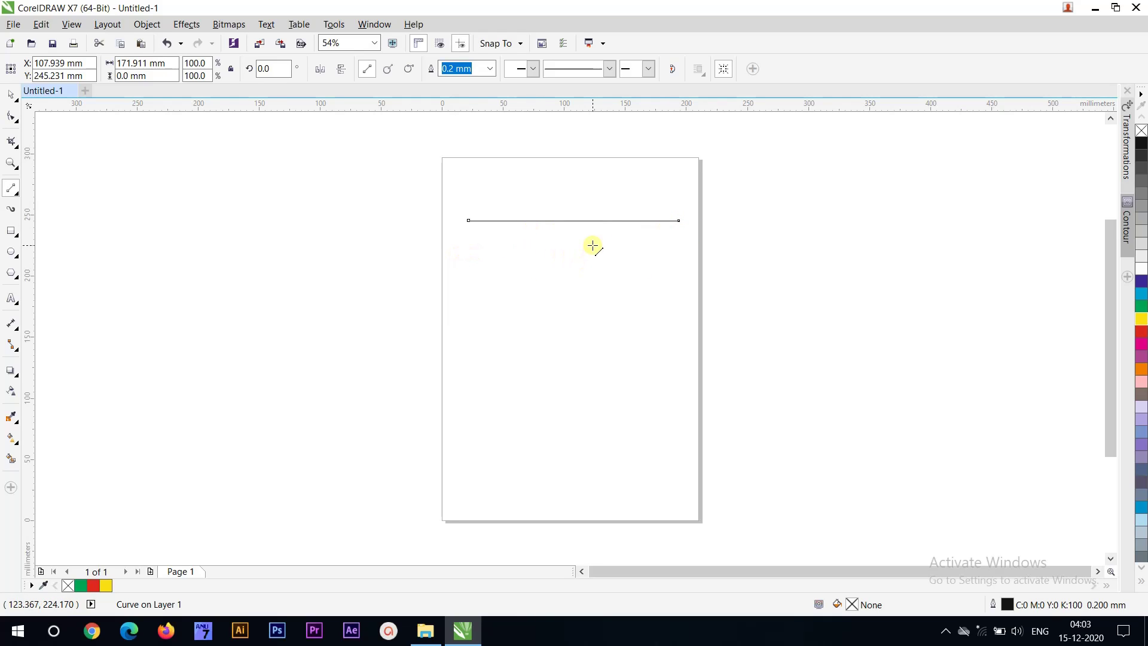
{"action": "left_click_drag", "start_coordinate": [592, 241], "coordinate": [592, 422]}
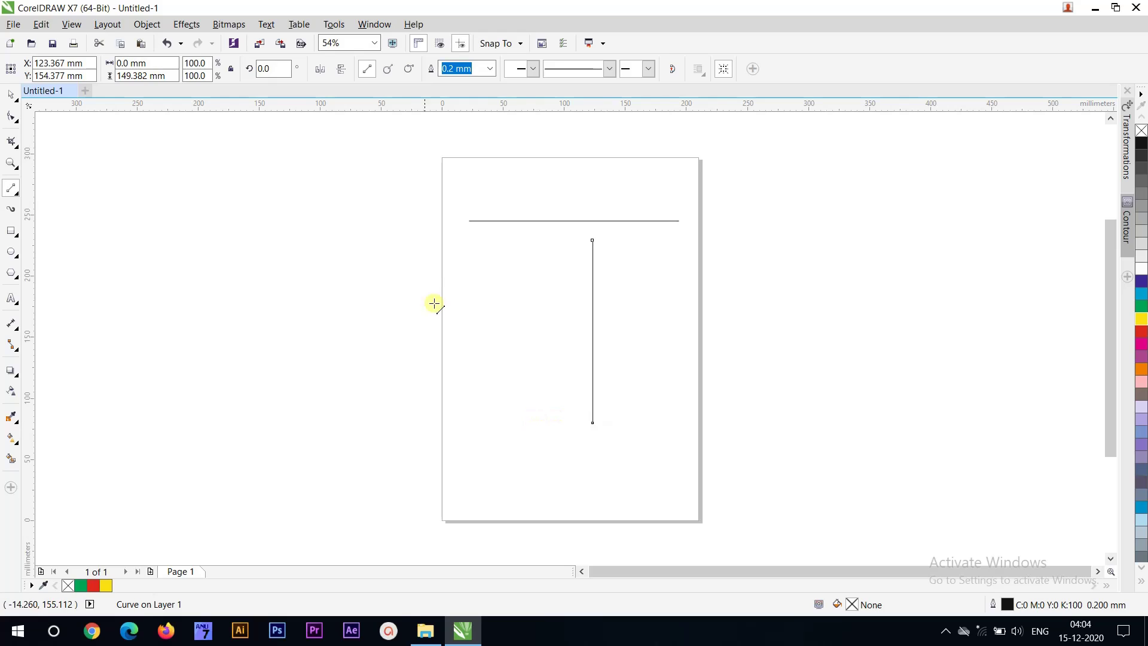
{"action": "key", "text": "ctrl+z"}
{"action": "key", "text": "ctrl+z"}
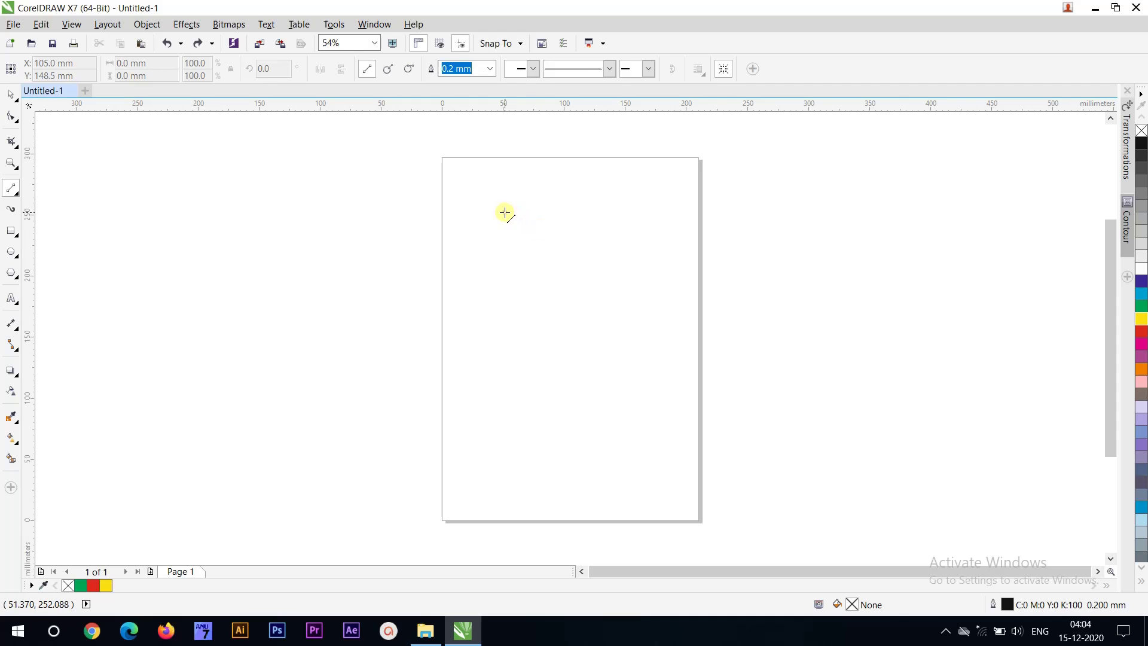
Draw a closed slanted four-sided shape about 143 by 81 mm from connected 2-point lines, and delete it
{"action": "left_click_drag", "start_coordinate": [505, 213], "coordinate": [619, 310]}
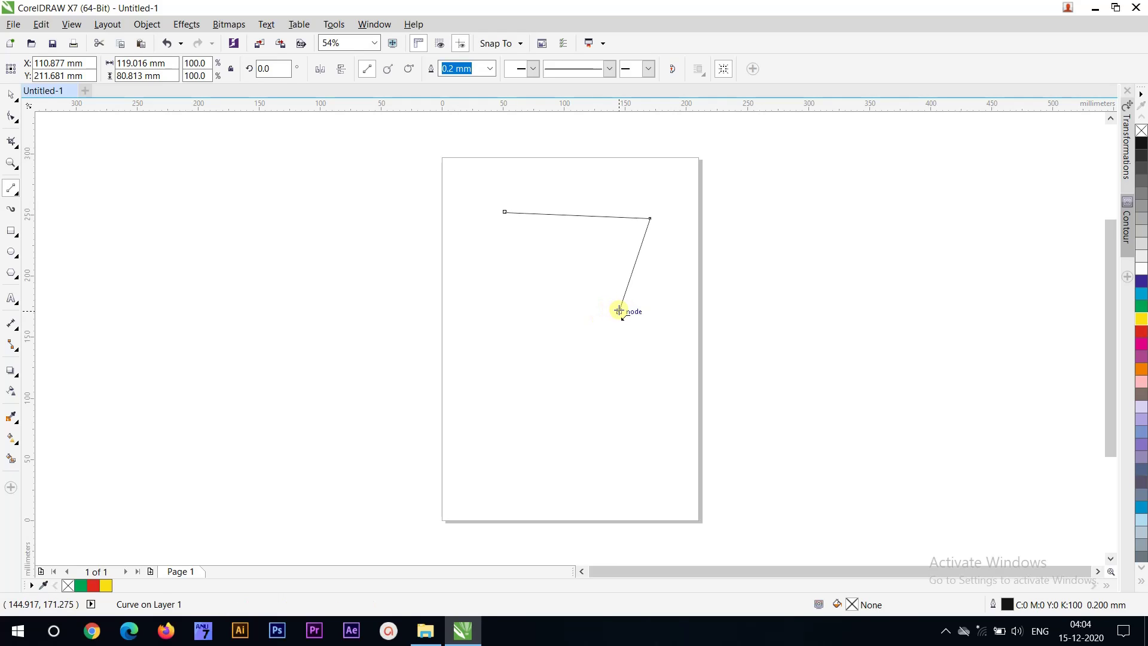
{"action": "left_click_drag", "start_coordinate": [619, 310], "coordinate": [475, 307]}
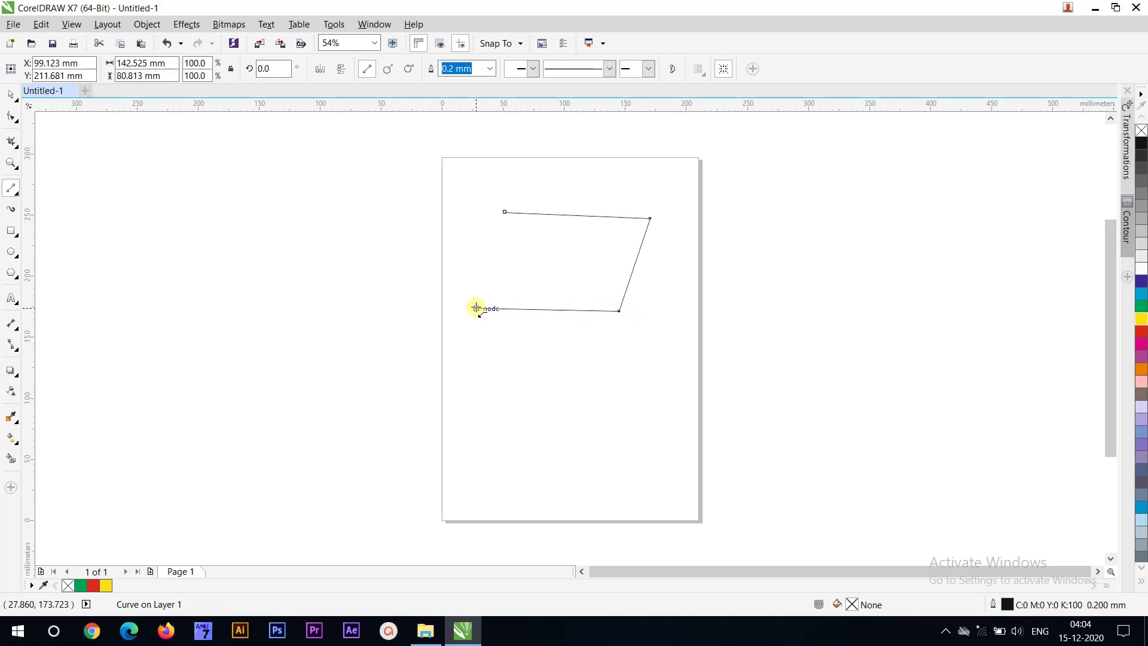
{"action": "left_click", "coordinate": [505, 213]}
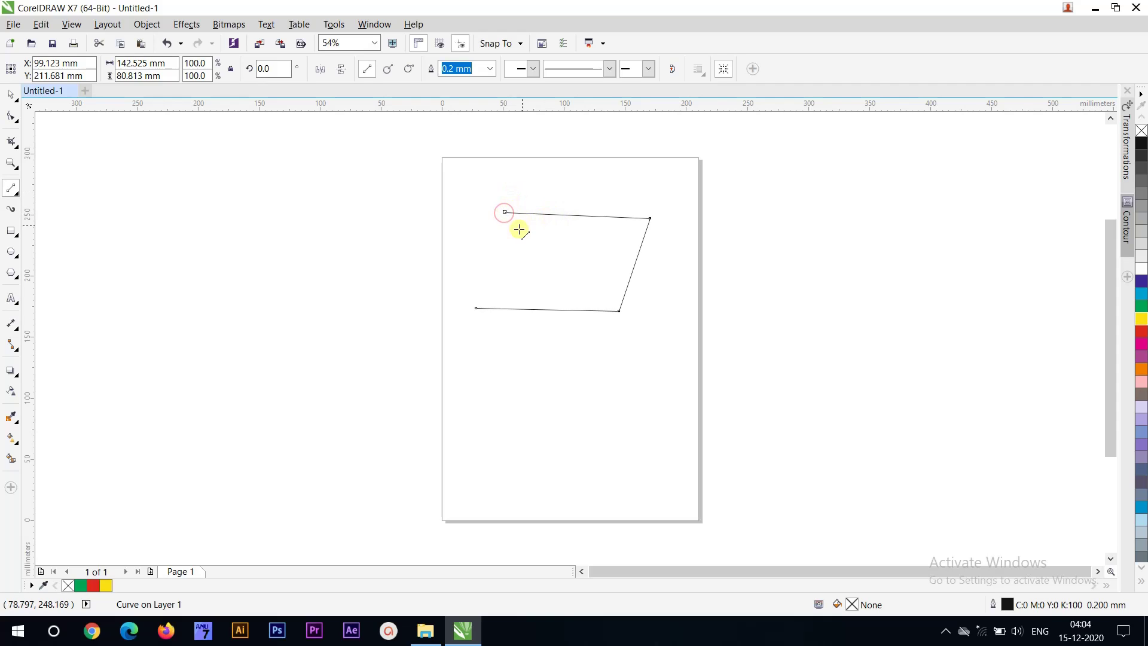
{"action": "left_click", "coordinate": [477, 307]}
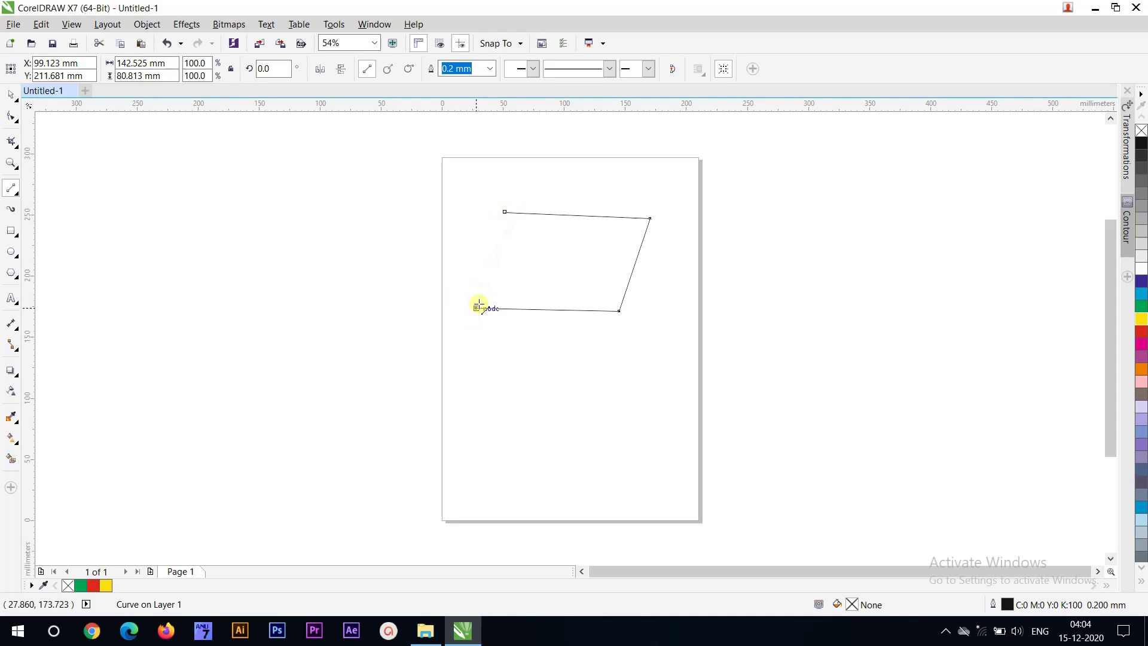
{"action": "left_click_drag", "start_coordinate": [477, 308], "coordinate": [504, 213]}
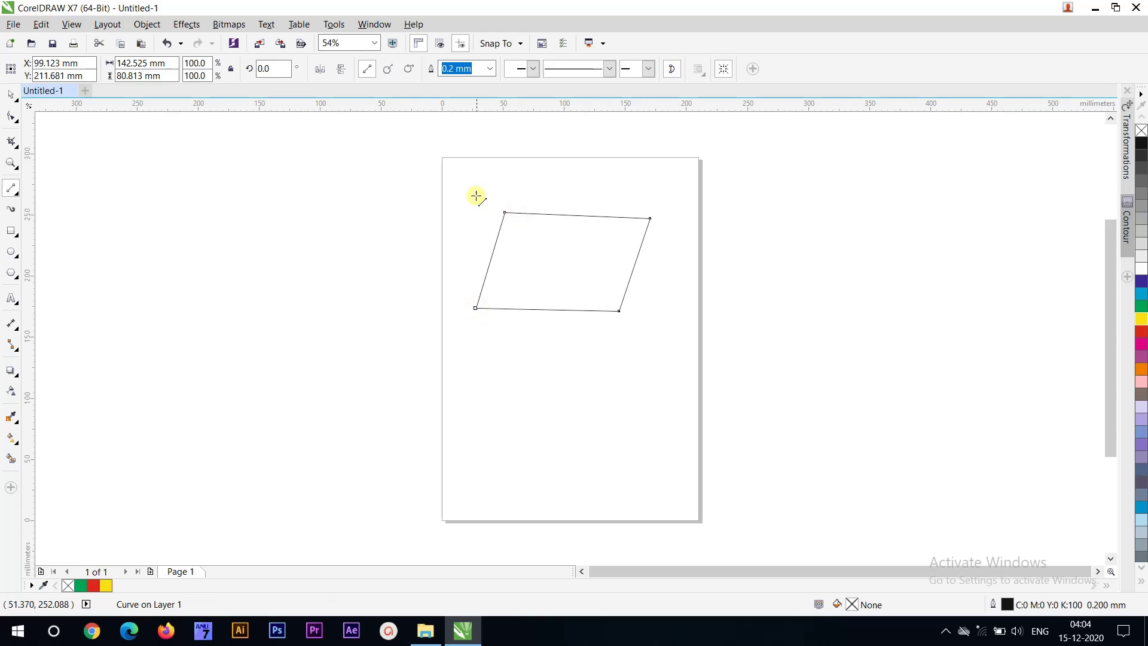
{"action": "left_click", "coordinate": [10, 94]}
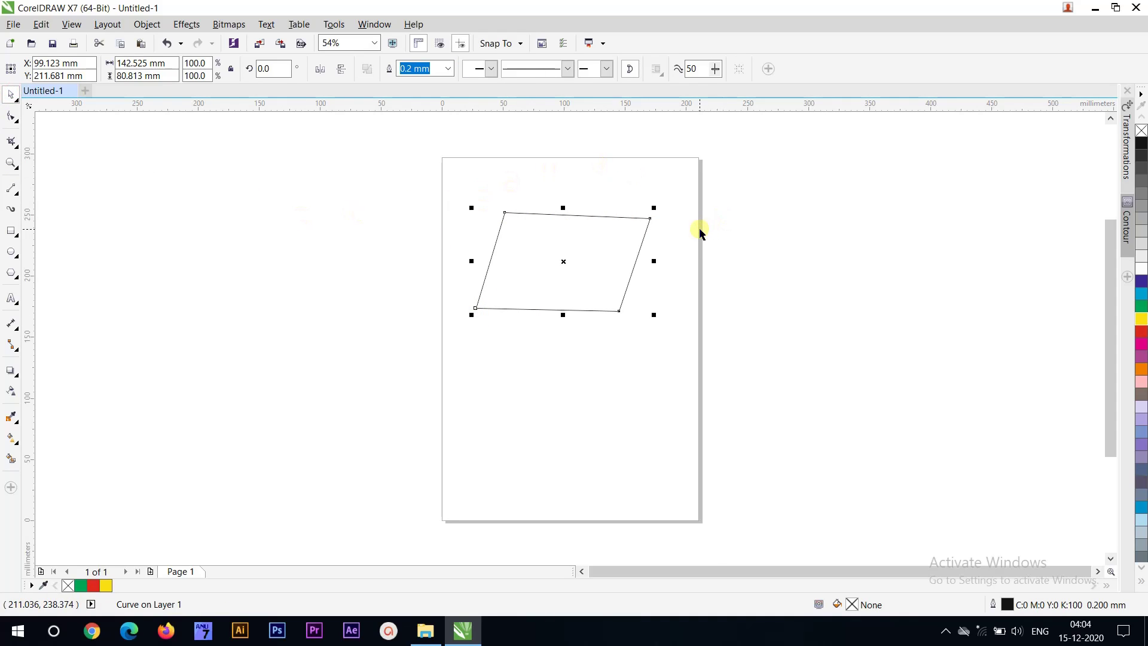
{"action": "key", "text": "Delete"}
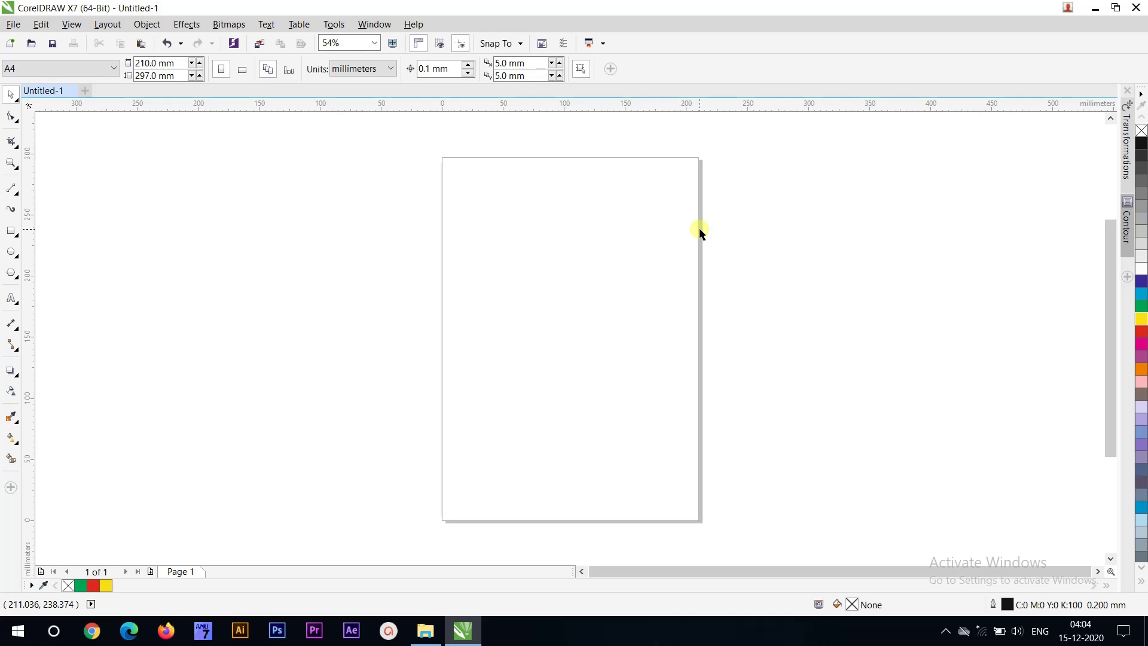
Draw a closed four-sided shape with straight Bézier segments, spanning most of the page width in its upper half
{"action": "left_click", "coordinate": [12, 189]}
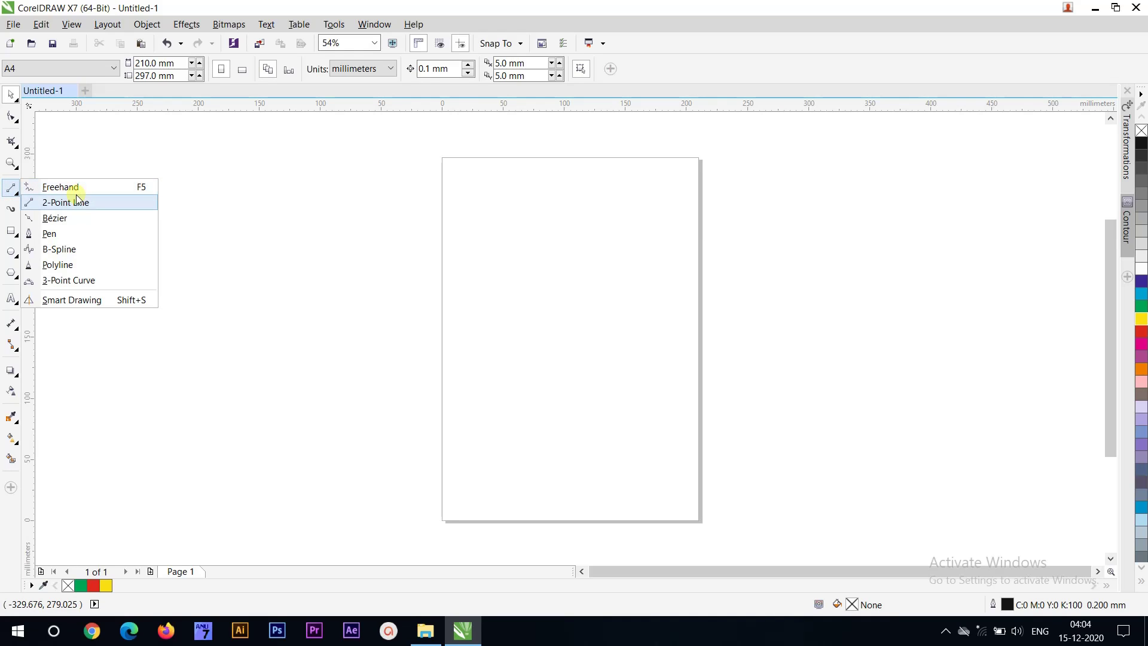
{"action": "left_click", "coordinate": [55, 219]}
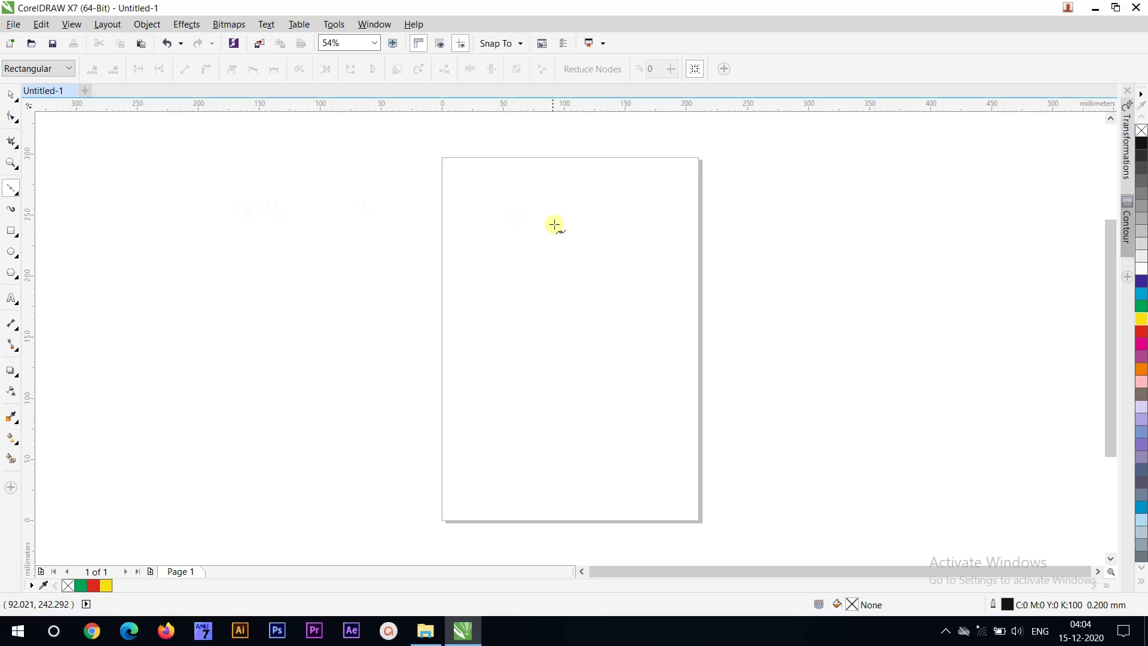
{"action": "left_click", "coordinate": [461, 208]}
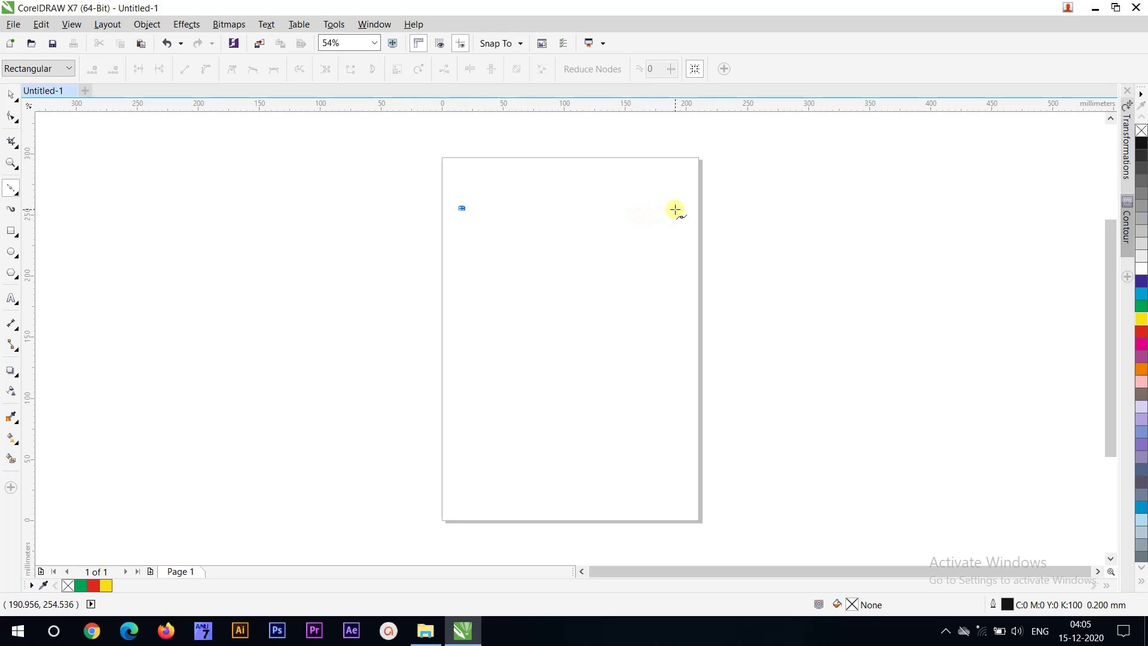
{"action": "left_click", "coordinate": [675, 210]}
{"action": "left_click", "coordinate": [675, 209]}
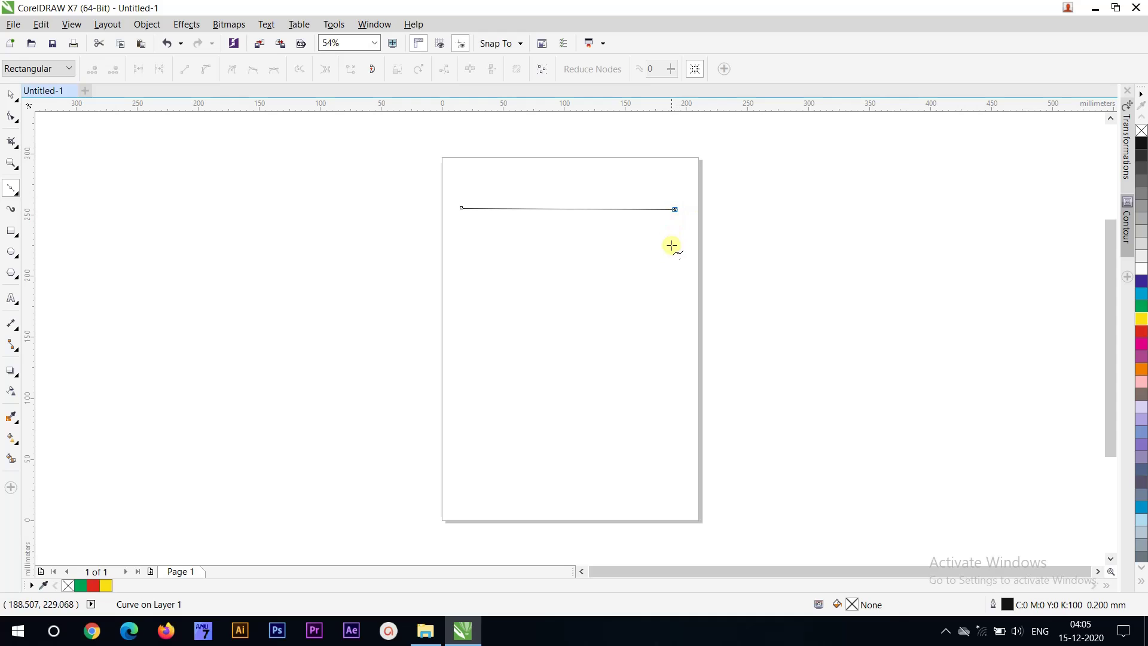
{"action": "left_click", "coordinate": [674, 369]}
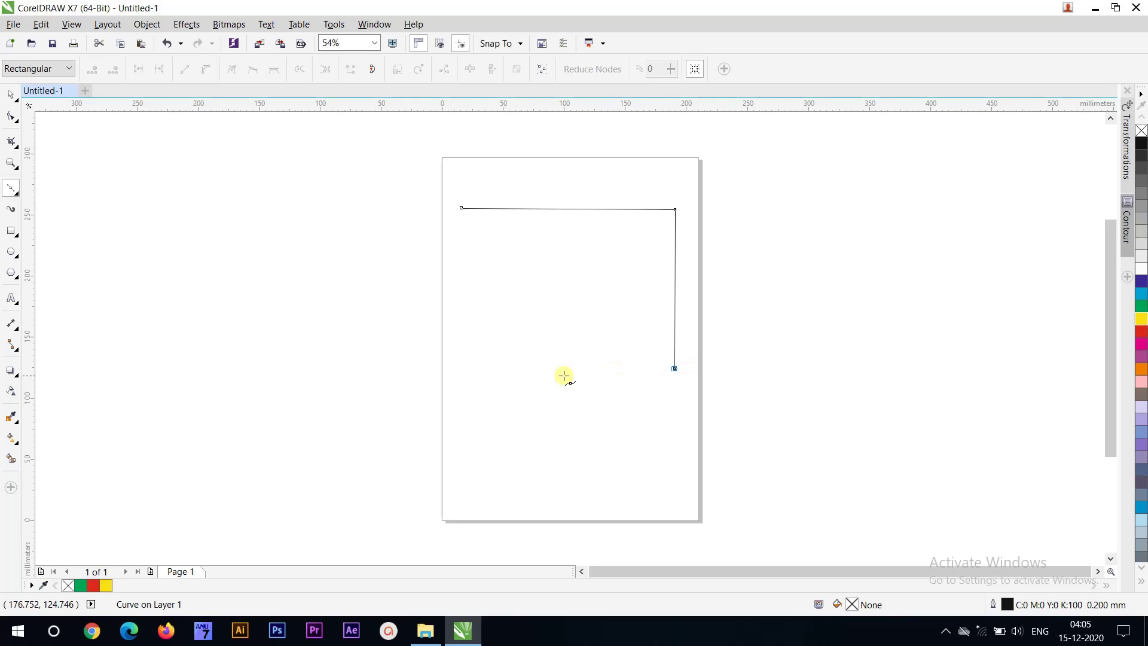
{"action": "left_click", "coordinate": [470, 370]}
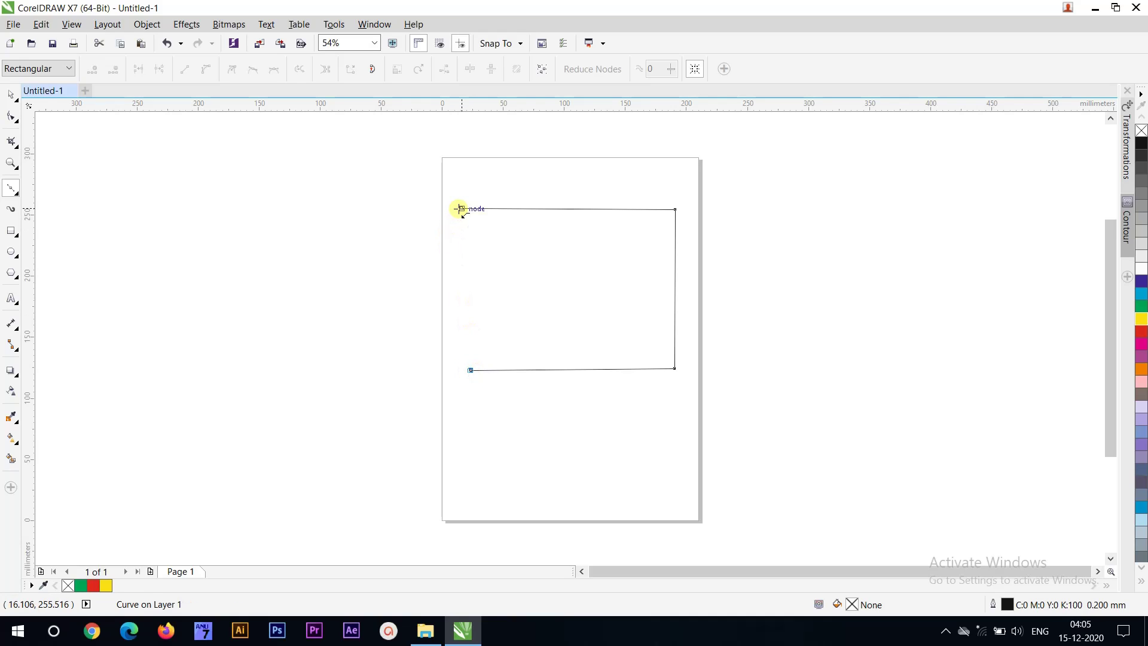
{"action": "left_click", "coordinate": [460, 208]}
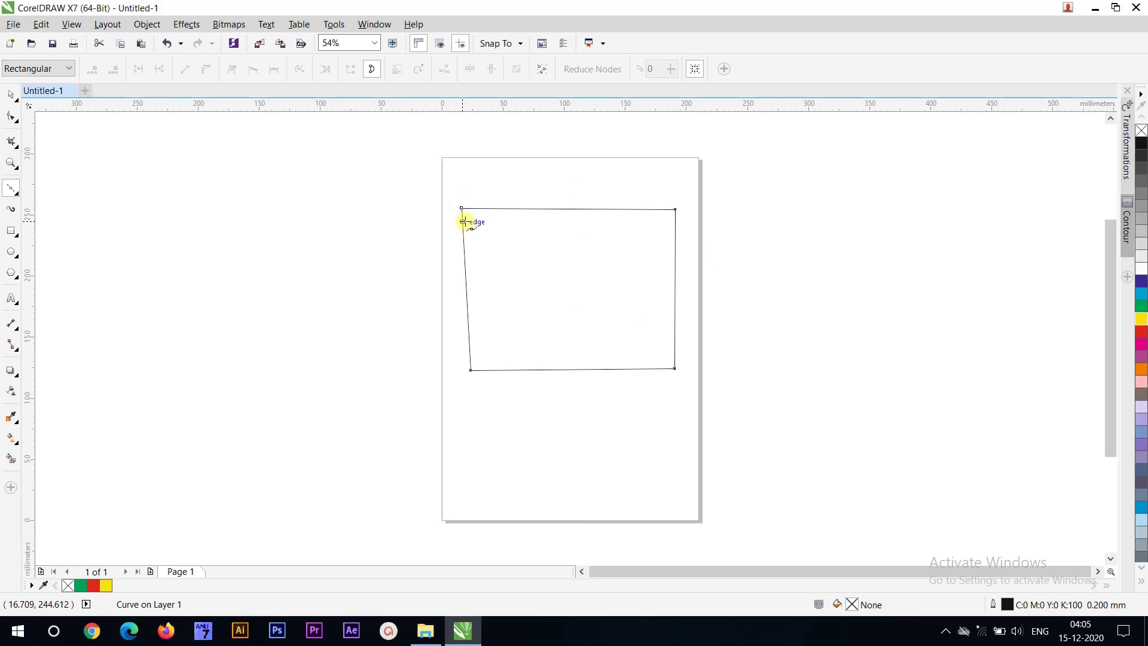
Undo all segments of the four-sided Bézier shape
{"action": "key", "text": "ctrl+z"}
{"action": "key", "text": "ctrl+z"}
{"action": "key", "text": "ctrl+z"}
{"action": "key", "text": "ctrl+z"}
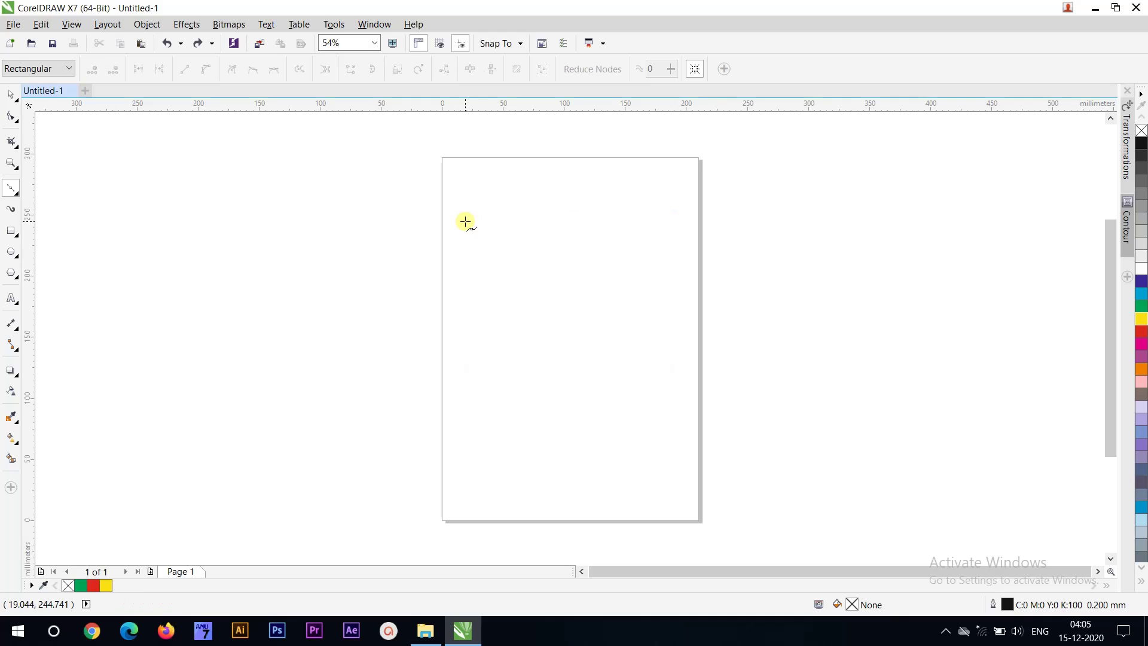
Draw a straight, nearly horizontal Bézier line across the upper part of the page, and delete it
{"action": "left_click", "coordinate": [468, 215]}
{"action": "left_click", "coordinate": [659, 214]}
{"action": "left_click", "coordinate": [660, 214]}
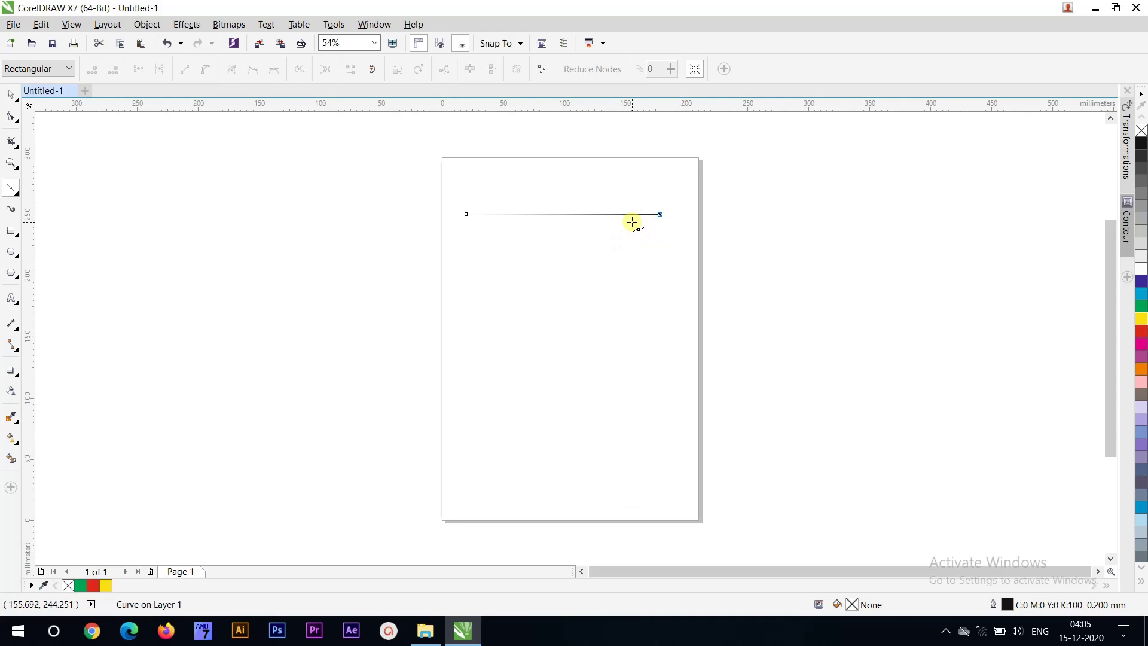
{"action": "key", "text": "Delete"}
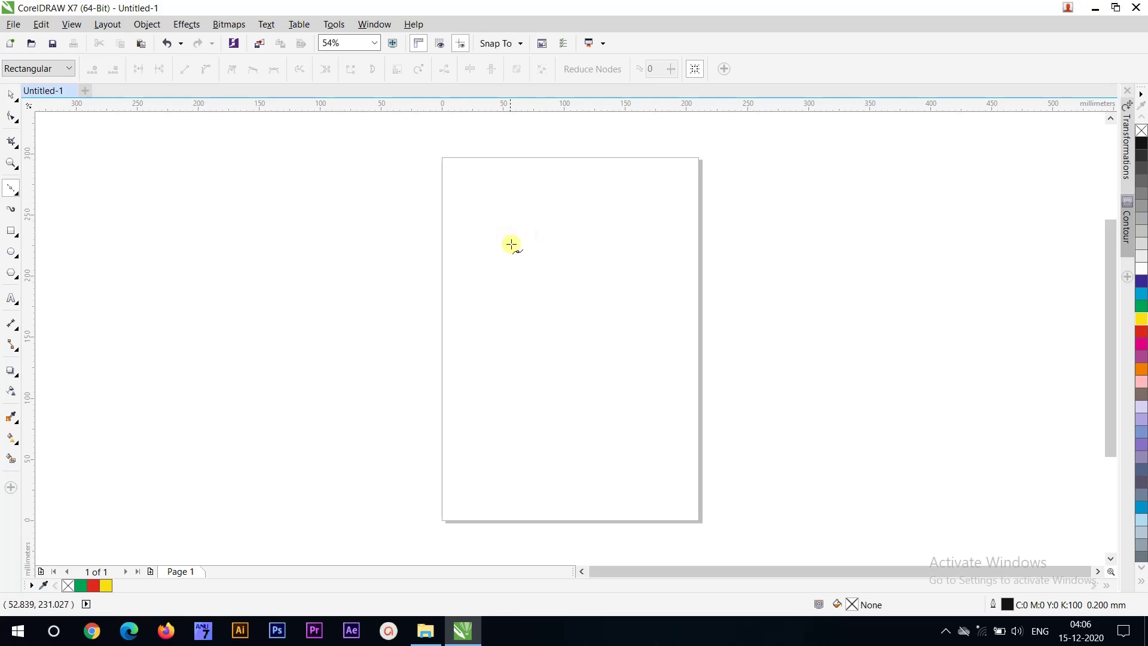
Draw a closed, rounded oval-like shape from four curved Bézier nodes in the middle of the page, and delete it
{"action": "left_click_drag", "start_coordinate": [519, 249], "coordinate": [582, 226]}
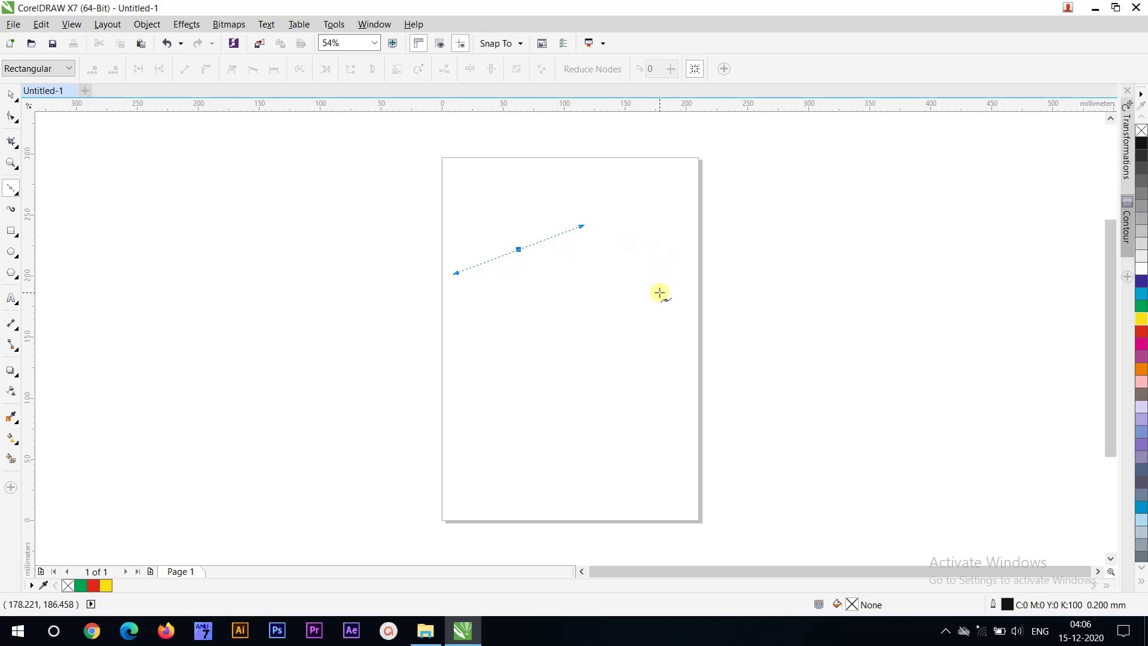
{"action": "left_click_drag", "start_coordinate": [653, 288], "coordinate": [667, 348]}
{"action": "left_click_drag", "start_coordinate": [550, 373], "coordinate": [510, 374]}
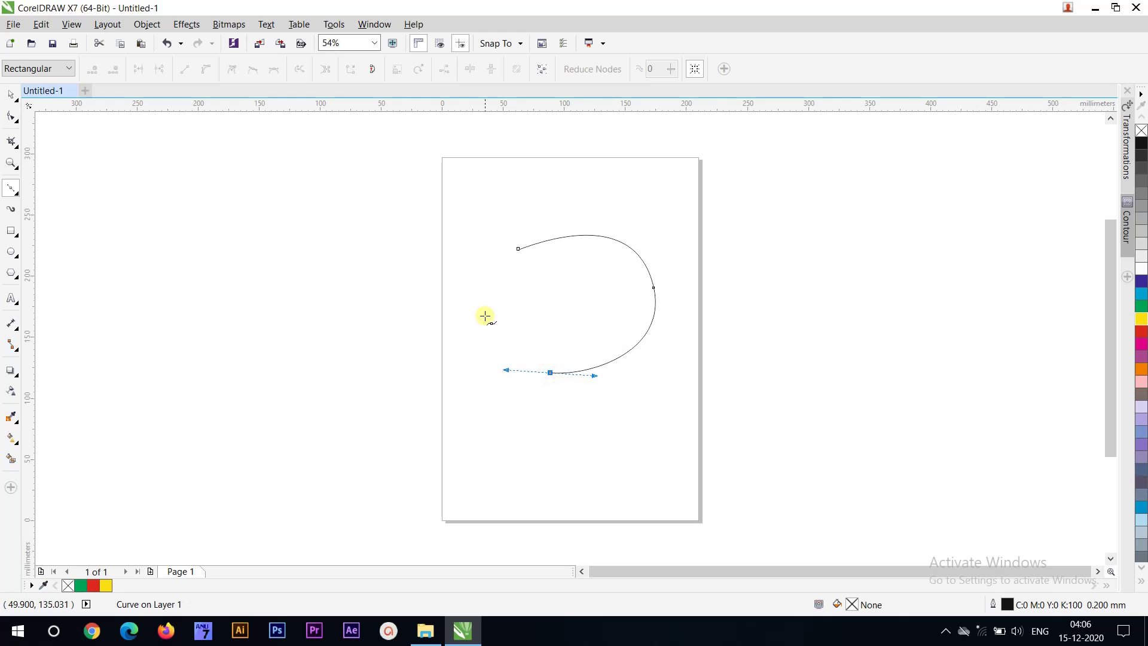
{"action": "left_click_drag", "start_coordinate": [482, 304], "coordinate": [493, 265]}
{"action": "left_click", "coordinate": [517, 251]}
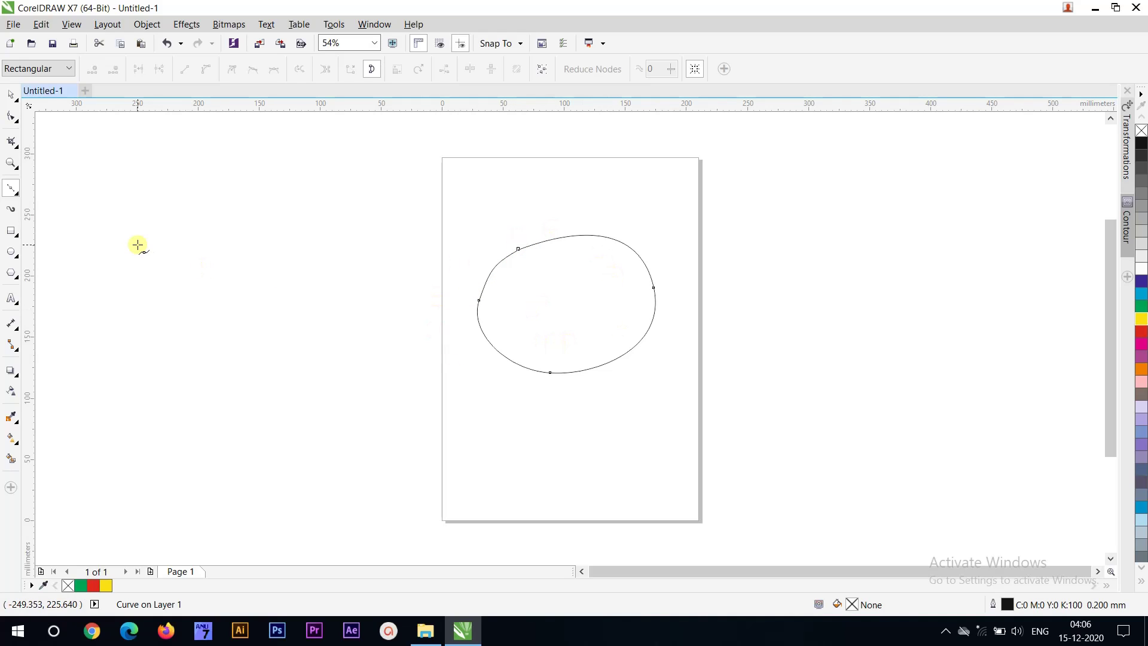
{"action": "left_click", "coordinate": [11, 95]}
{"action": "key", "text": "Delete"}
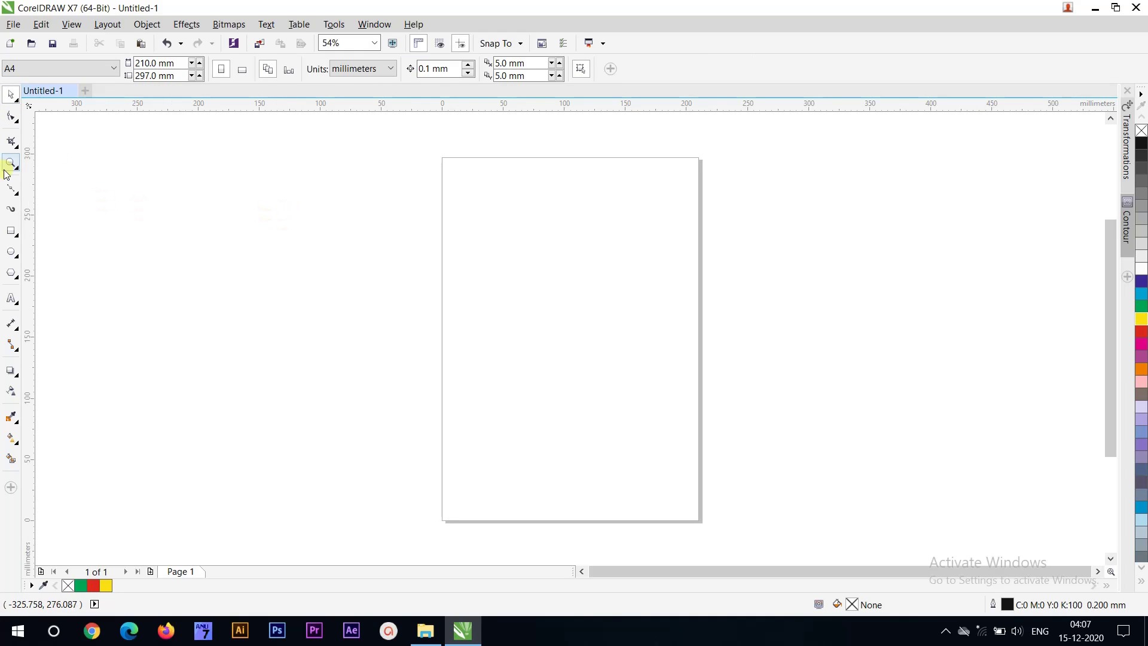
Draw an open S-shaped Bézier curve about 125 × 123 mm from four nodes in the middle of the page, and delete it
{"action": "left_click", "coordinate": [11, 189]}
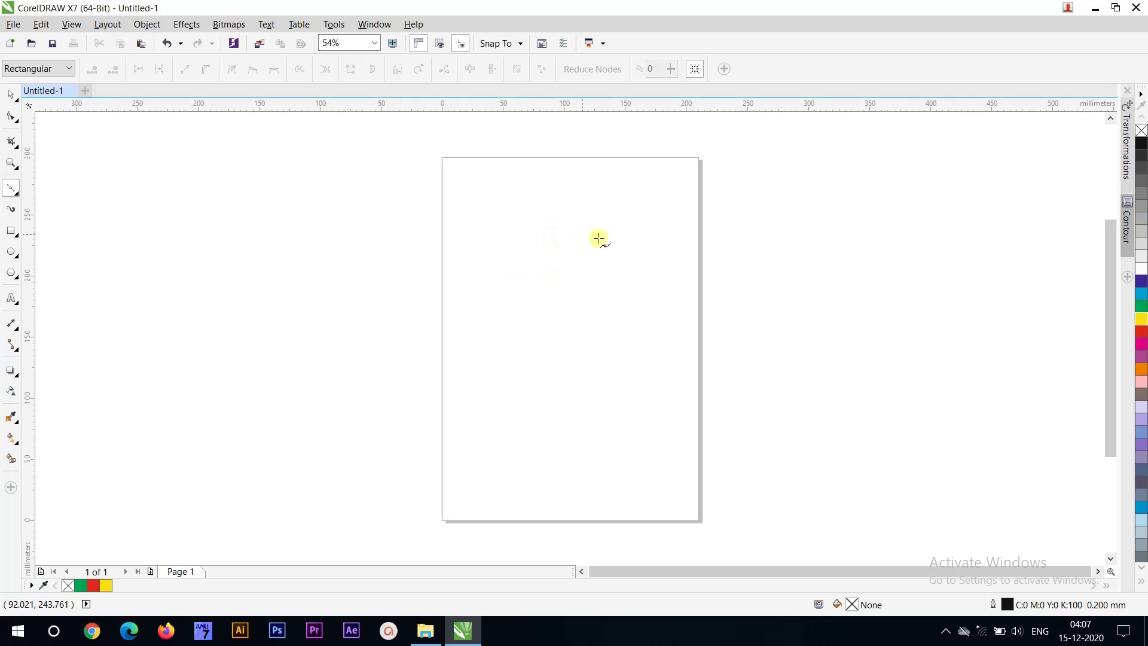
{"action": "left_click_drag", "start_coordinate": [621, 245], "coordinate": [569, 249]}
{"action": "left_click_drag", "start_coordinate": [542, 298], "coordinate": [588, 311]}
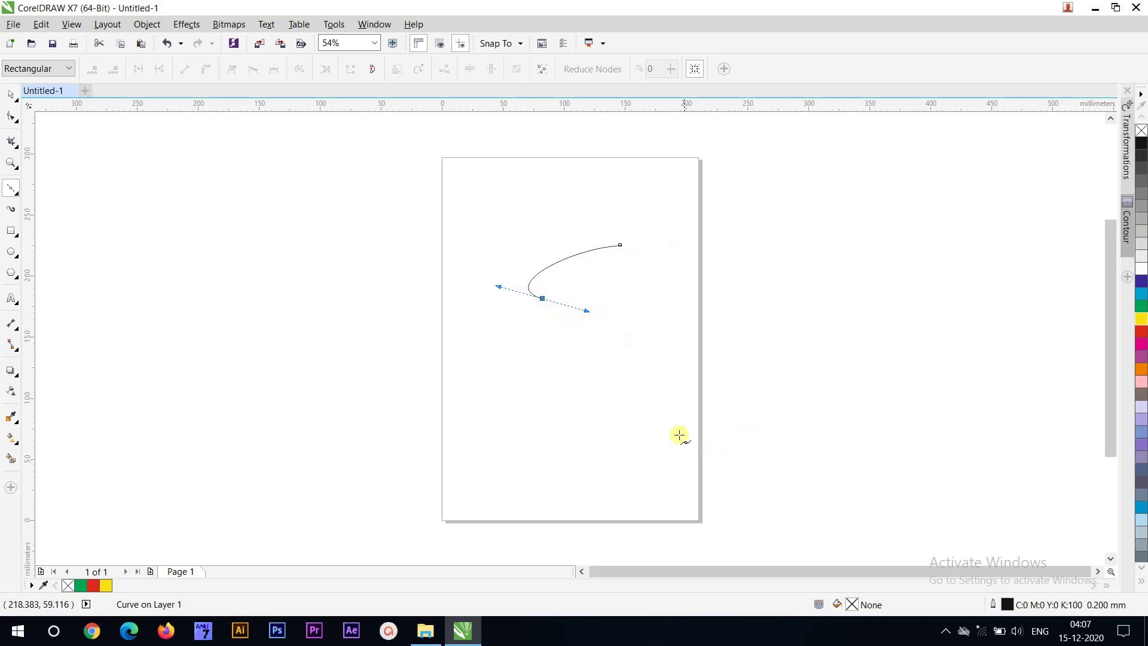
{"action": "left_click_drag", "start_coordinate": [624, 387], "coordinate": [553, 414]}
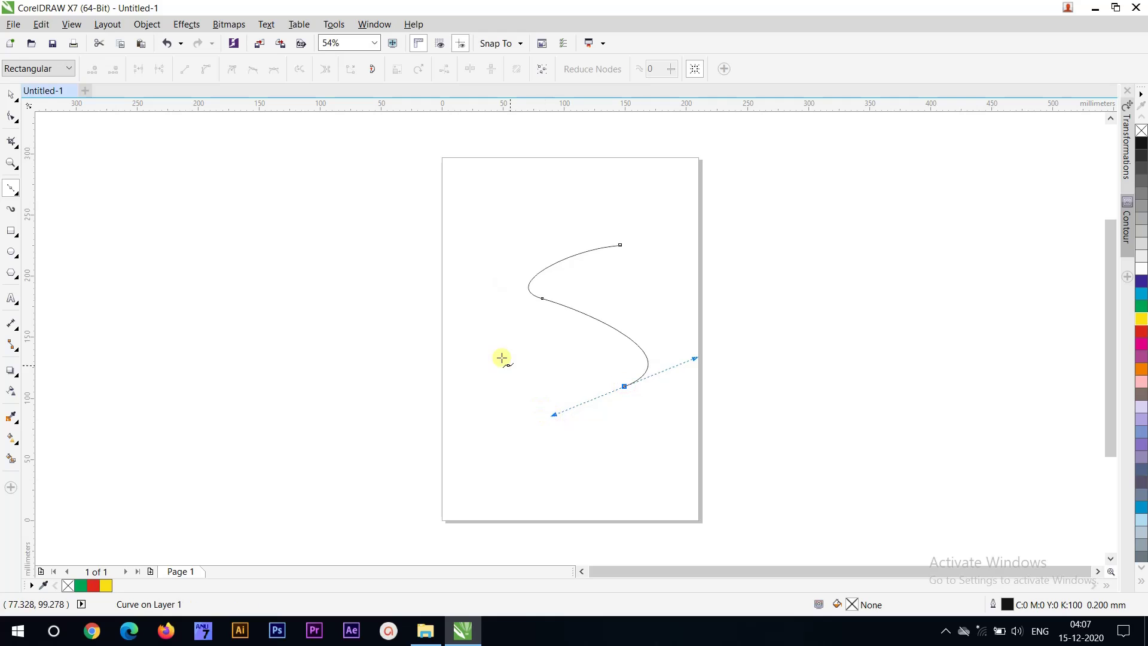
{"action": "left_click_drag", "start_coordinate": [496, 350], "coordinate": [495, 334]}
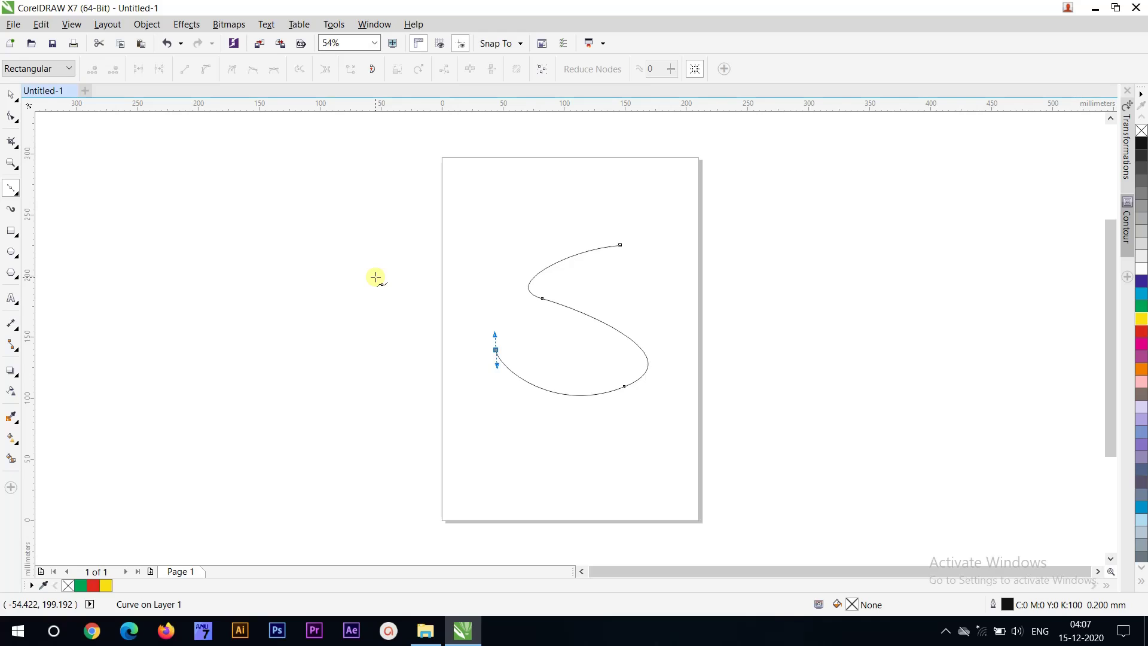
{"action": "key", "text": "space"}
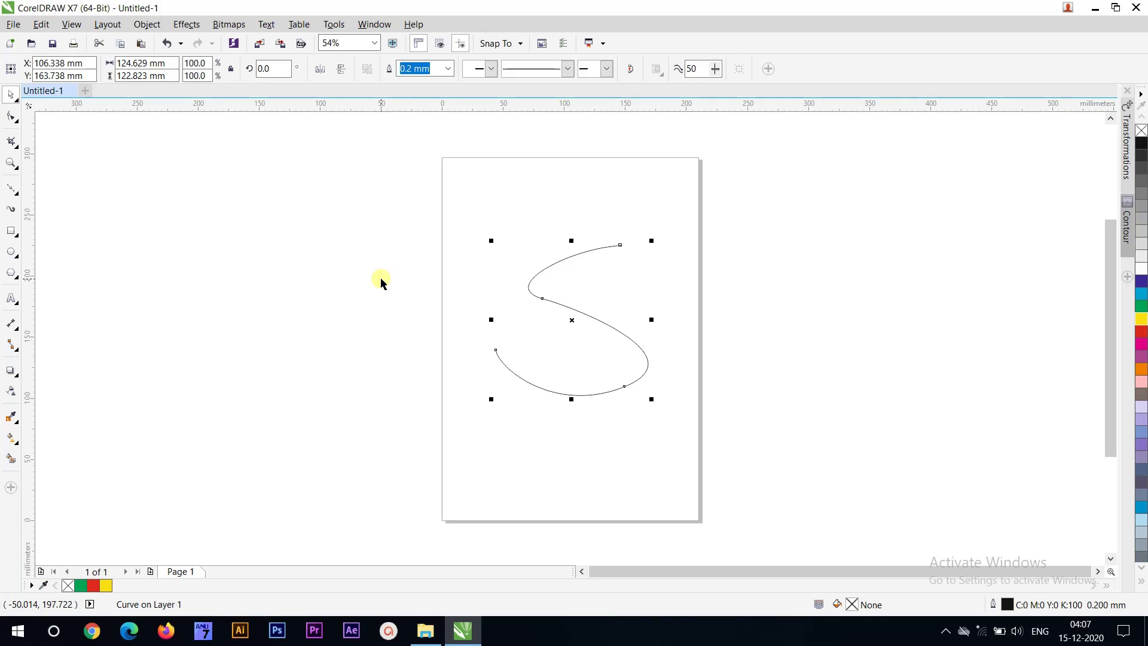
{"action": "key", "text": "Delete"}
Draw a straight horizontal line about 188 mm long across the upper part of the page with the Pen tool
{"action": "left_click", "coordinate": [12, 188]}
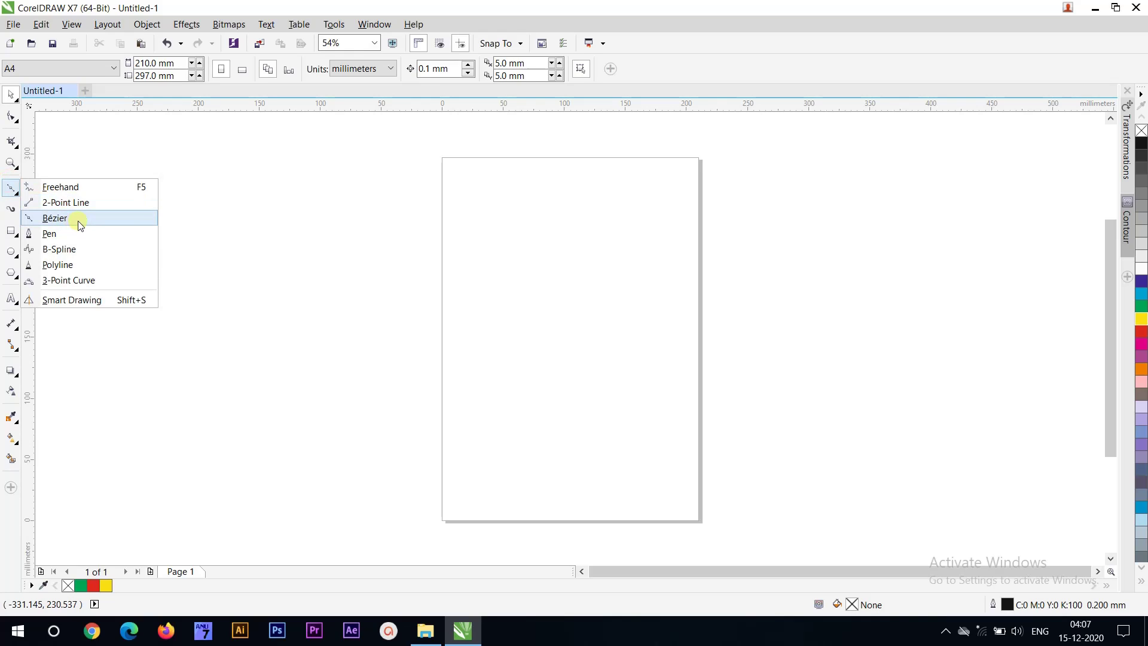
{"action": "left_click", "coordinate": [49, 234]}
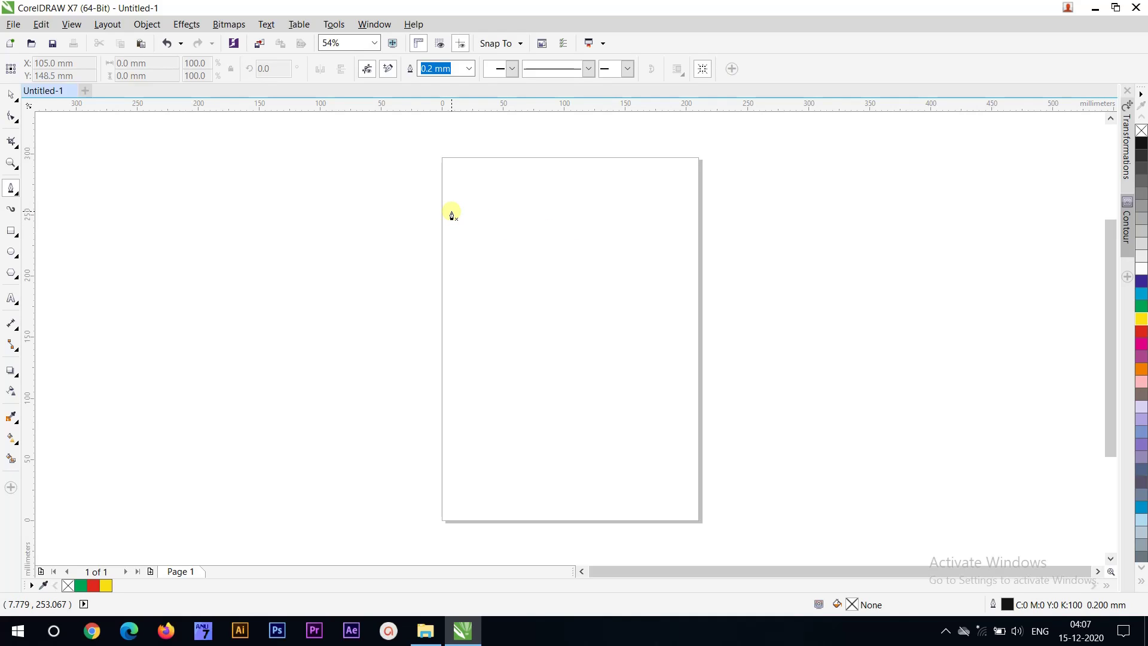
{"action": "left_click", "coordinate": [451, 212]}
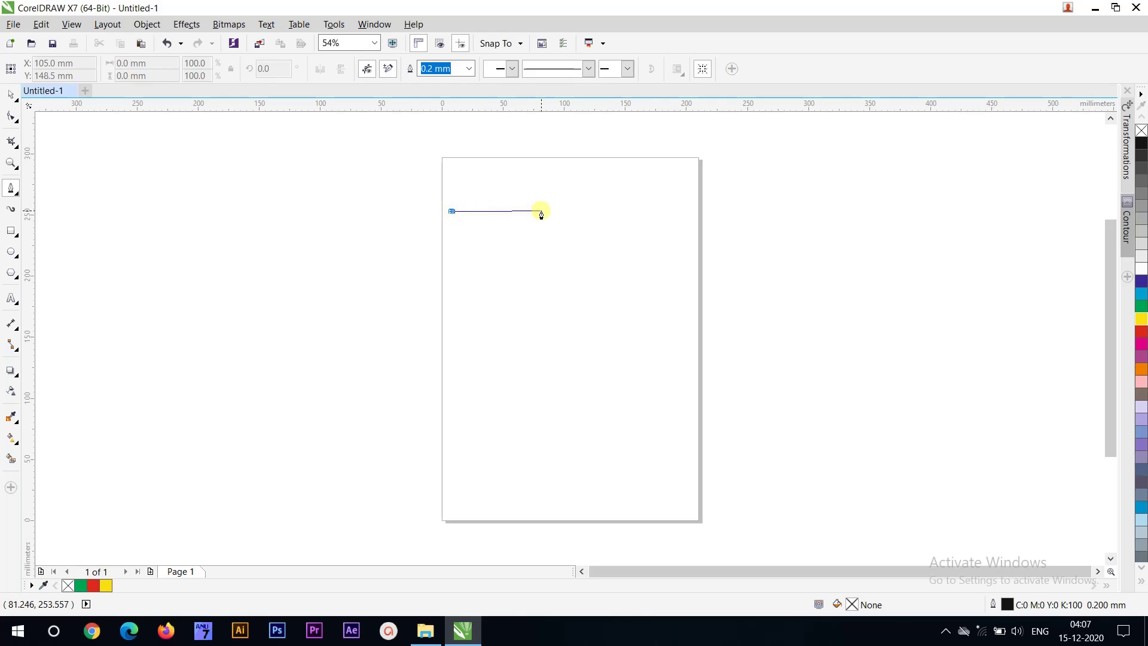
{"action": "double_click", "coordinate": [681, 211]}
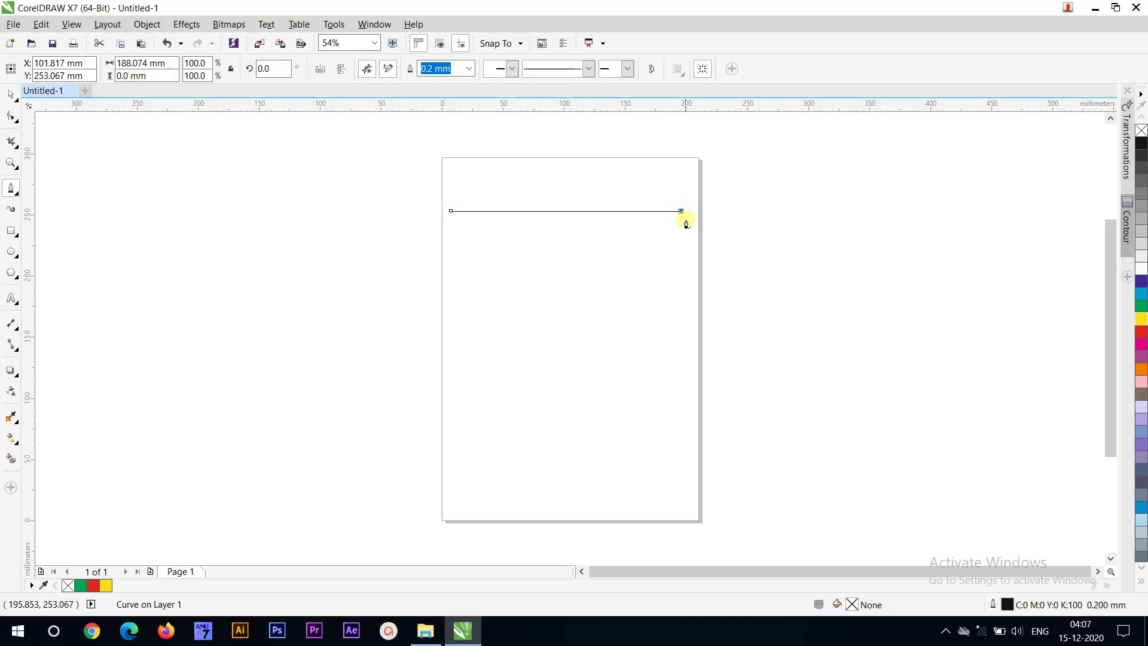
Continue the Pen line into a closed five-sided shape about 188 × 153 mm with an inward notch on its right side, and delete it
{"action": "left_click", "coordinate": [602, 294]}
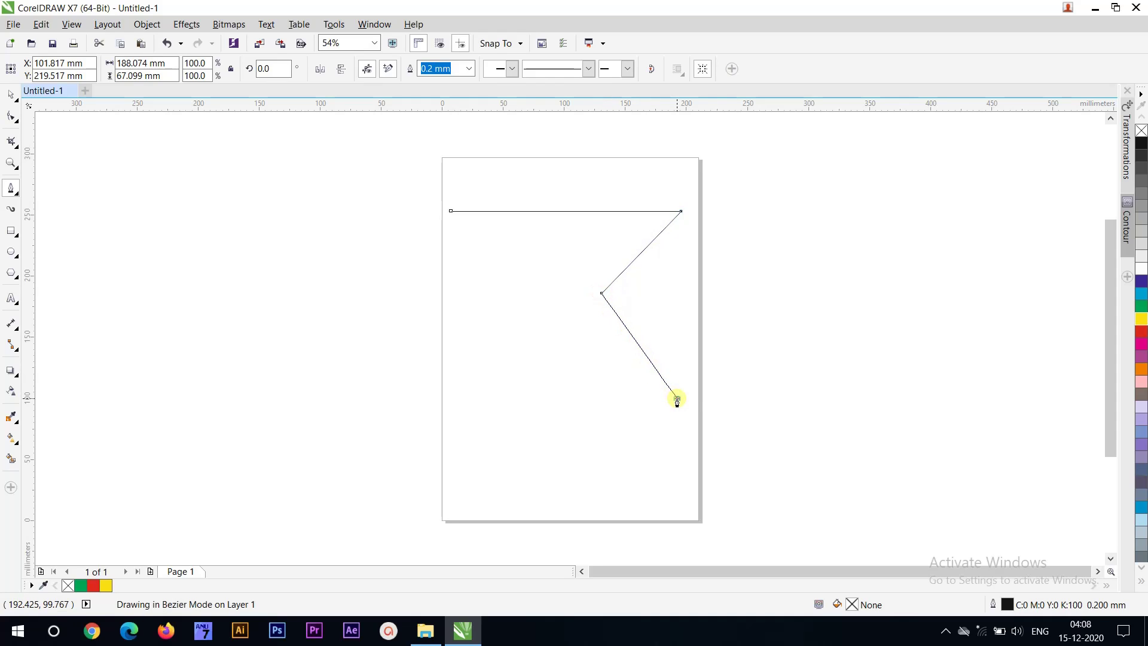
{"action": "left_click", "coordinate": [677, 399]}
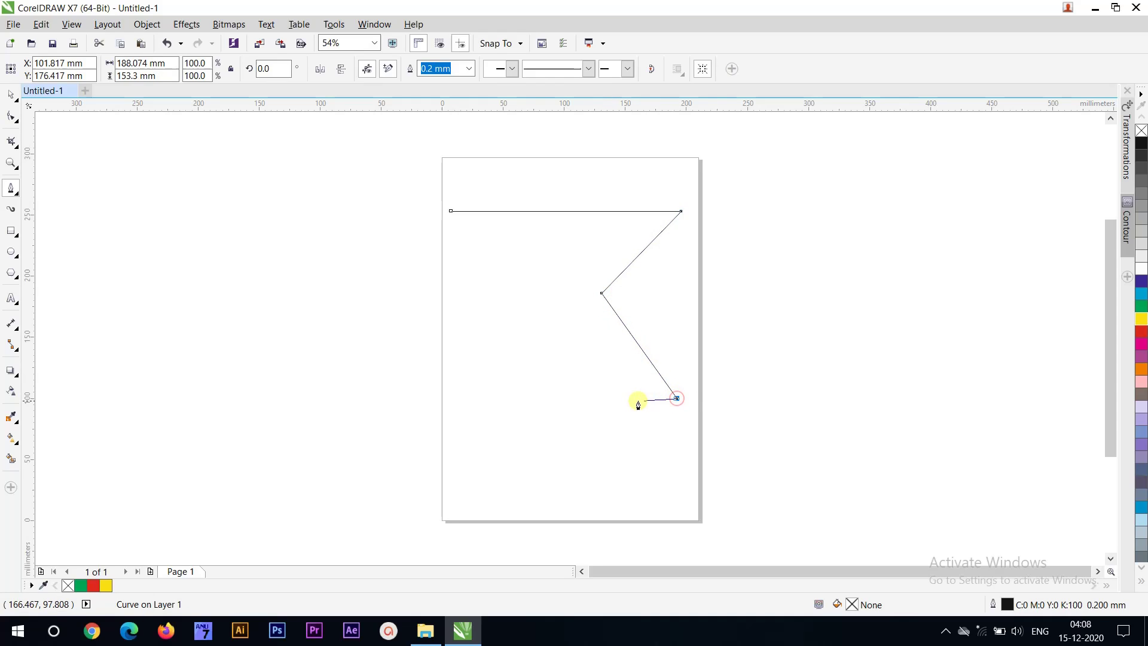
{"action": "left_click", "coordinate": [509, 401]}
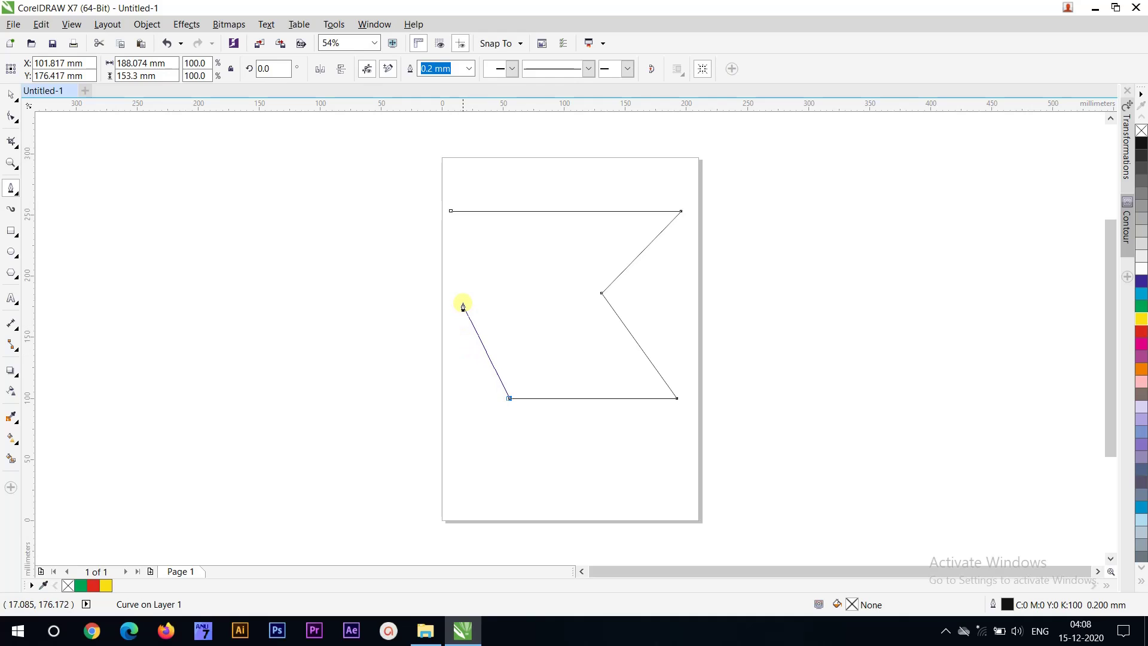
{"action": "left_click", "coordinate": [451, 213]}
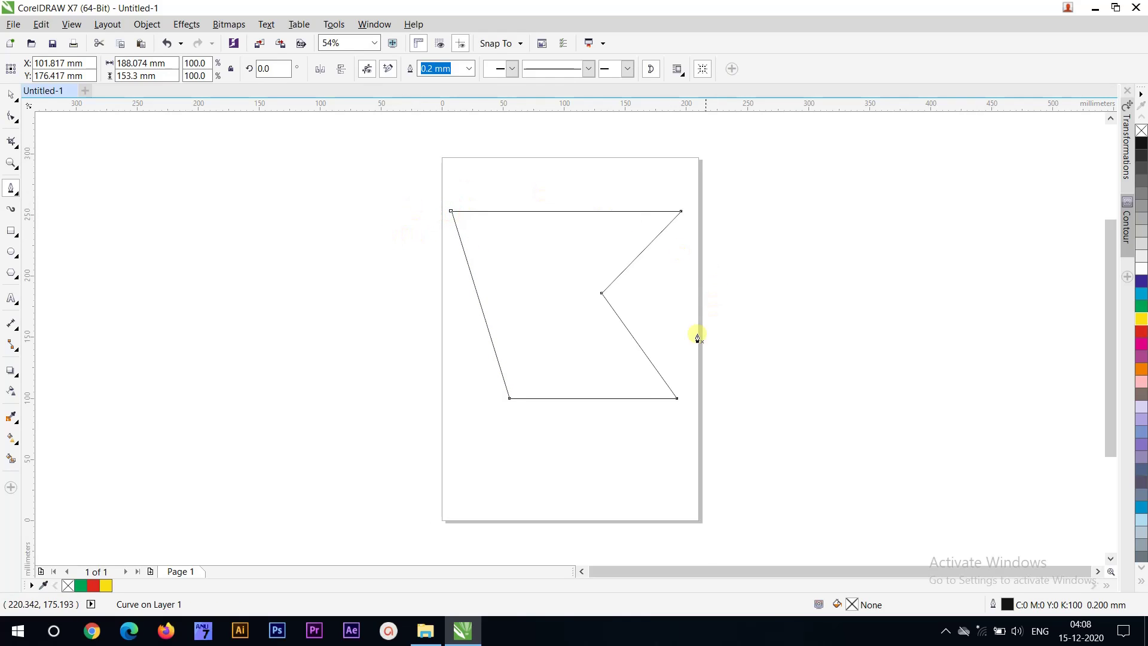
{"action": "key", "text": "space"}
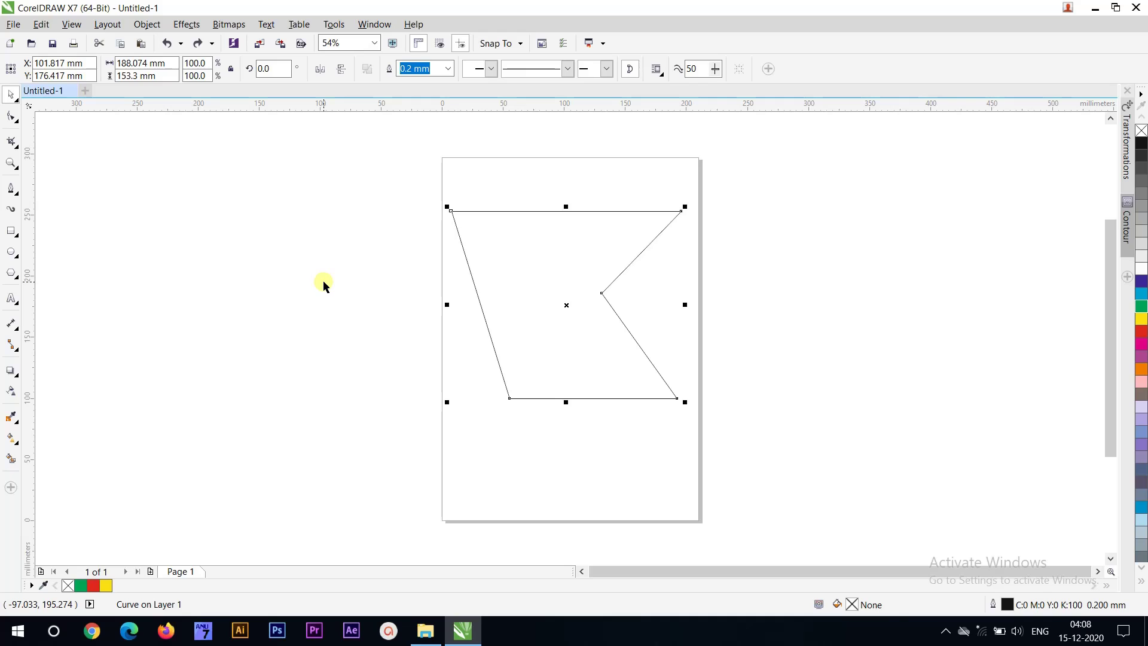
{"action": "key", "text": "Delete"}
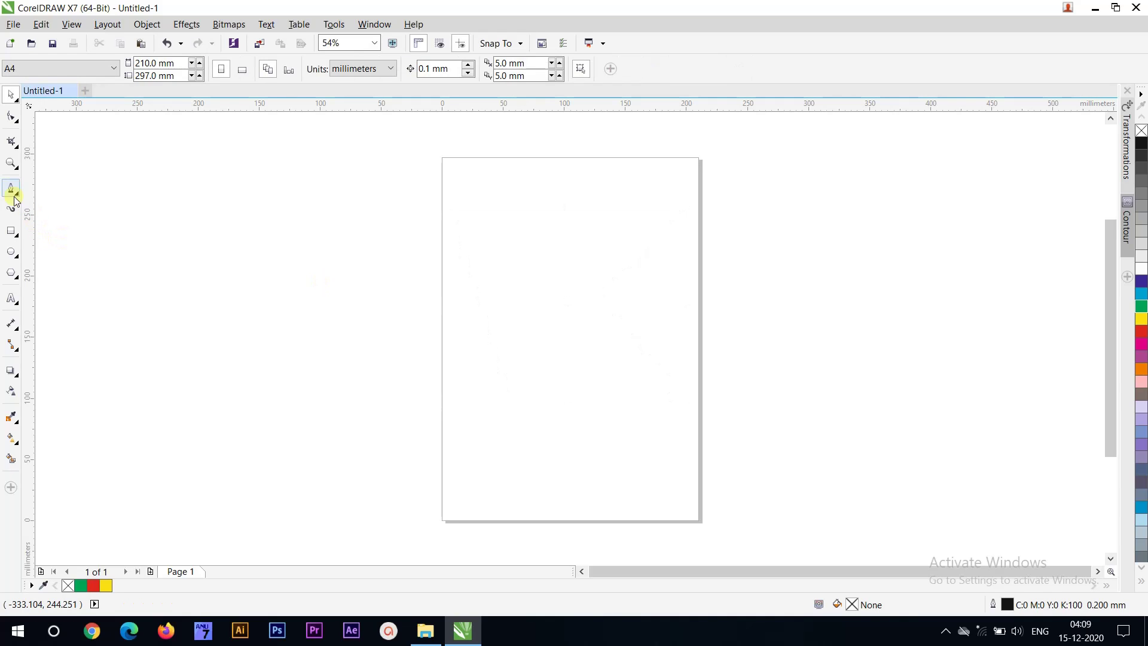
Draw a closed, rounded B-Spline shape about 209 × 158 mm from seven control points, extending past the page's left edge, and undo it
{"action": "left_click", "coordinate": [10, 189]}
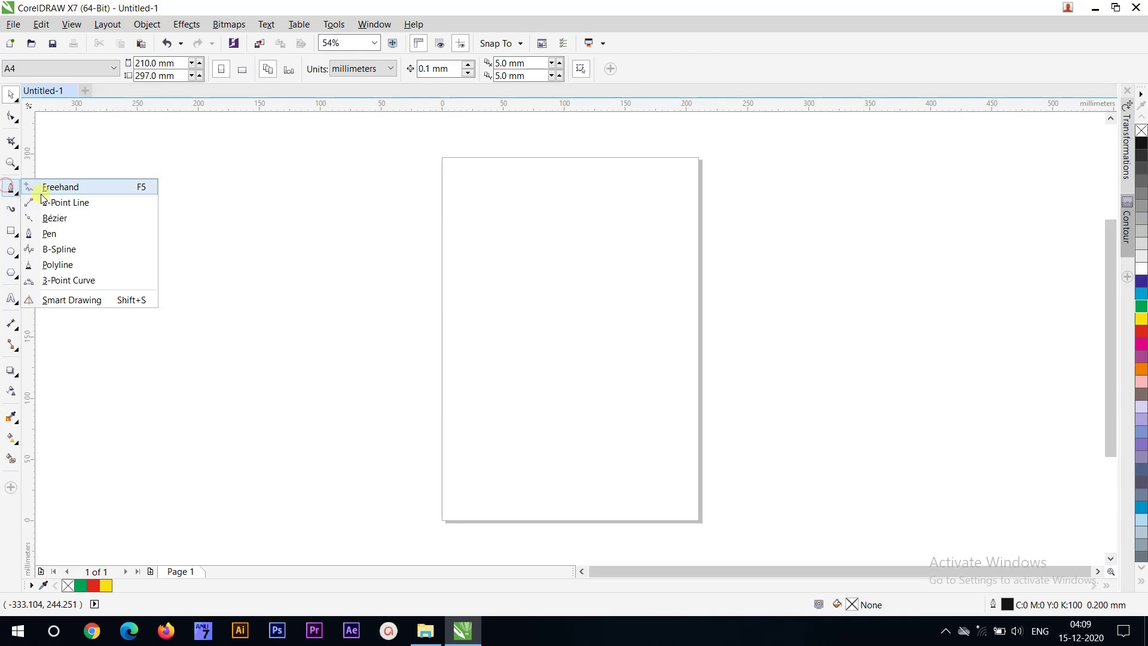
{"action": "left_click", "coordinate": [66, 249]}
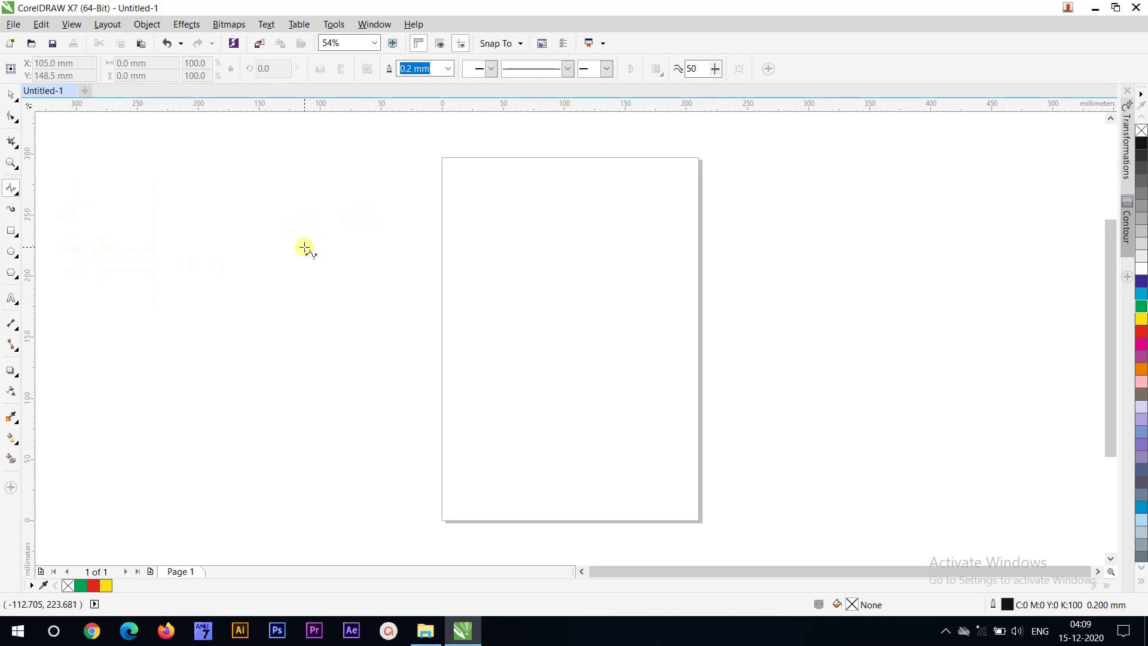
{"action": "left_click", "coordinate": [456, 202]}
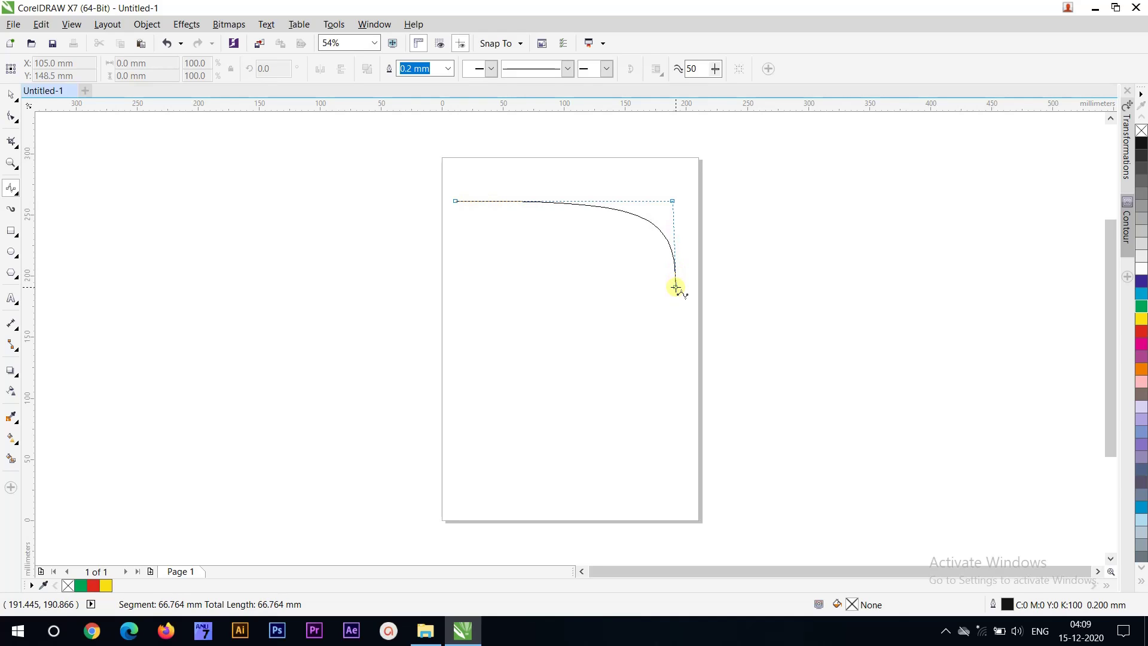
{"action": "left_click", "coordinate": [676, 288]}
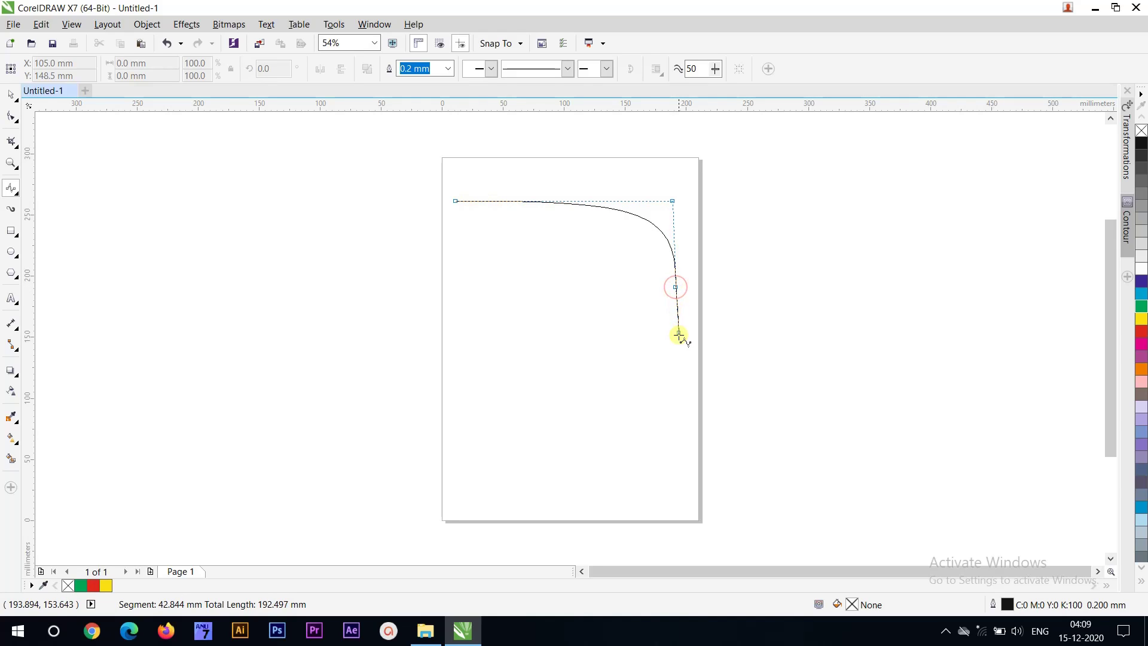
{"action": "left_click", "coordinate": [674, 399]}
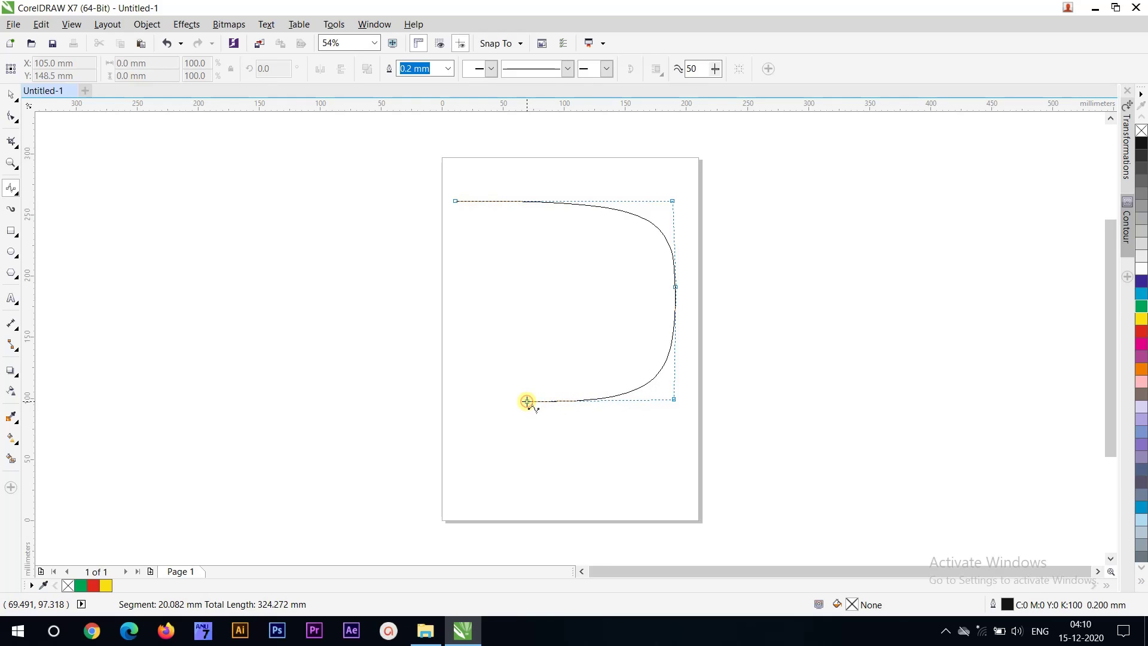
{"action": "left_click", "coordinate": [527, 401]}
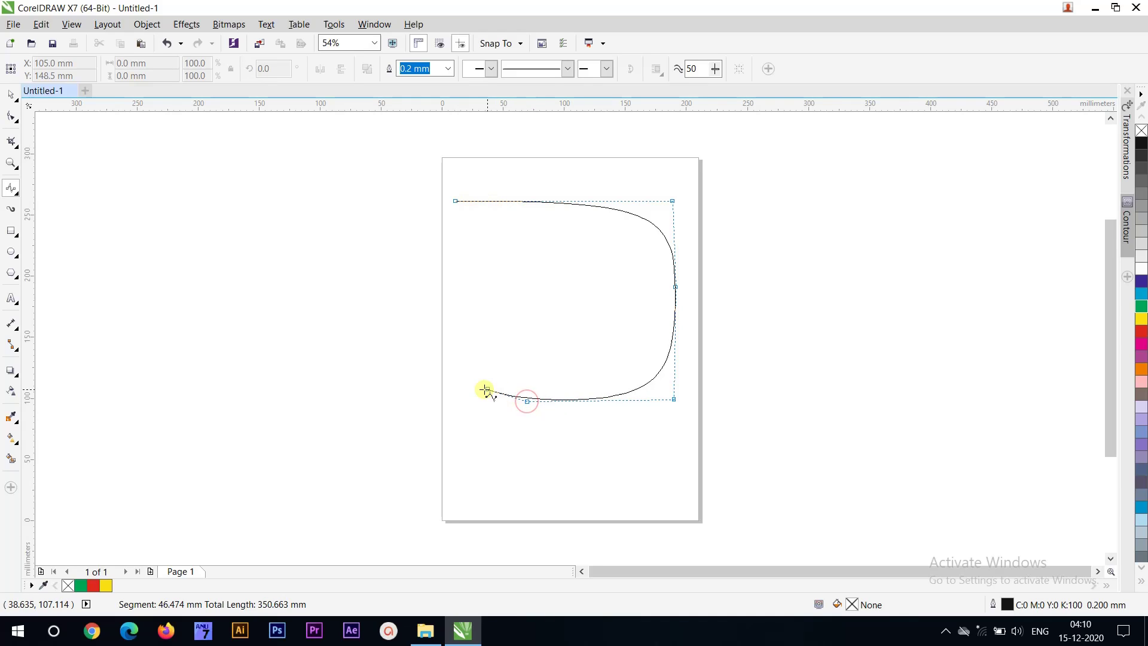
{"action": "left_click", "coordinate": [418, 355]}
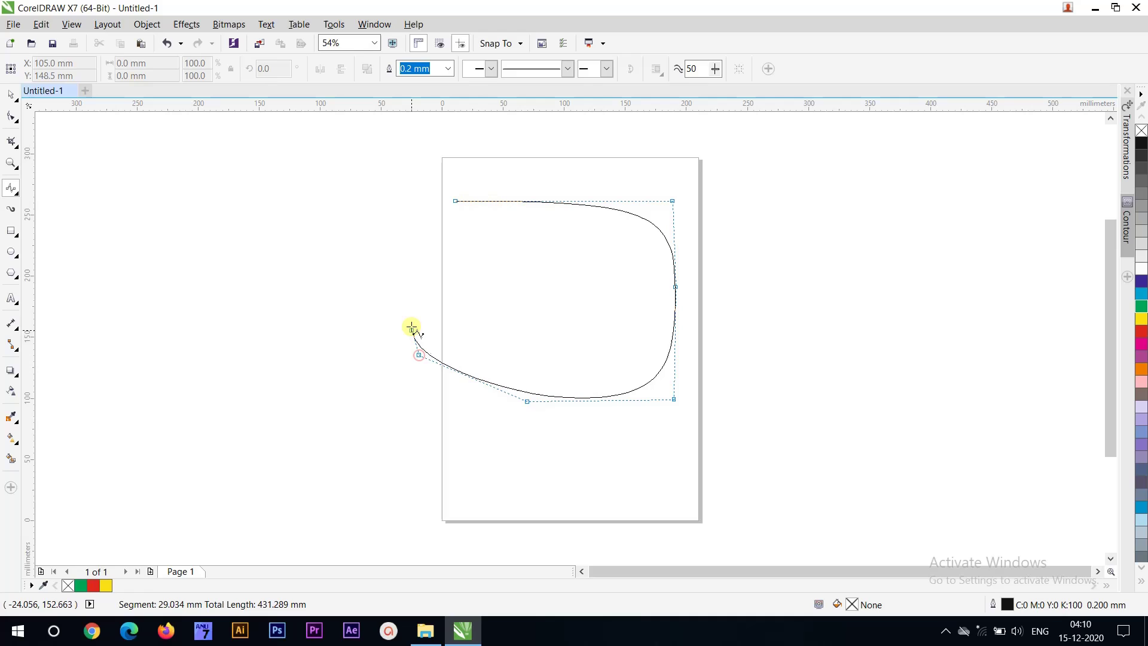
{"action": "left_click", "coordinate": [417, 271]}
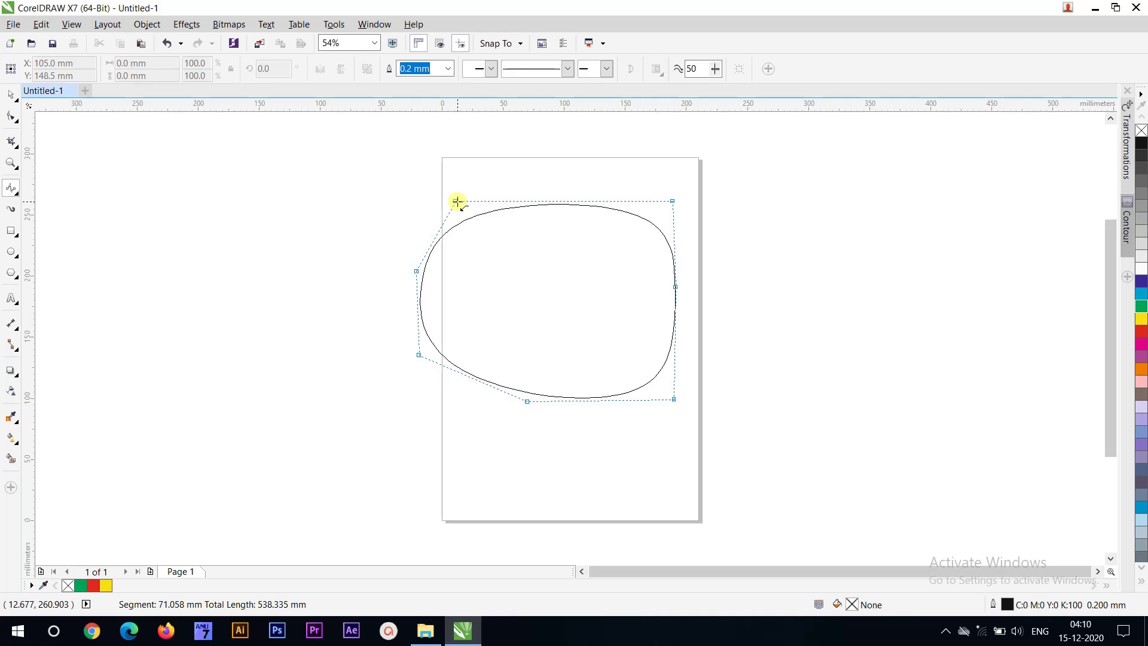
{"action": "left_click", "coordinate": [457, 202]}
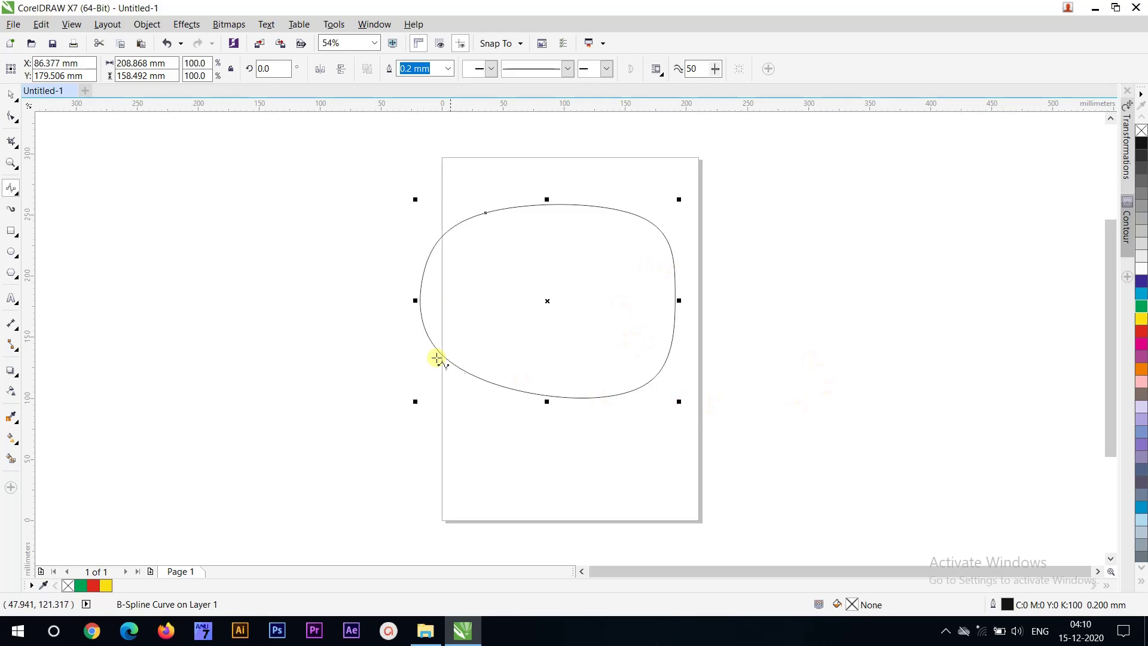
{"action": "key", "text": "ctrl+z"}
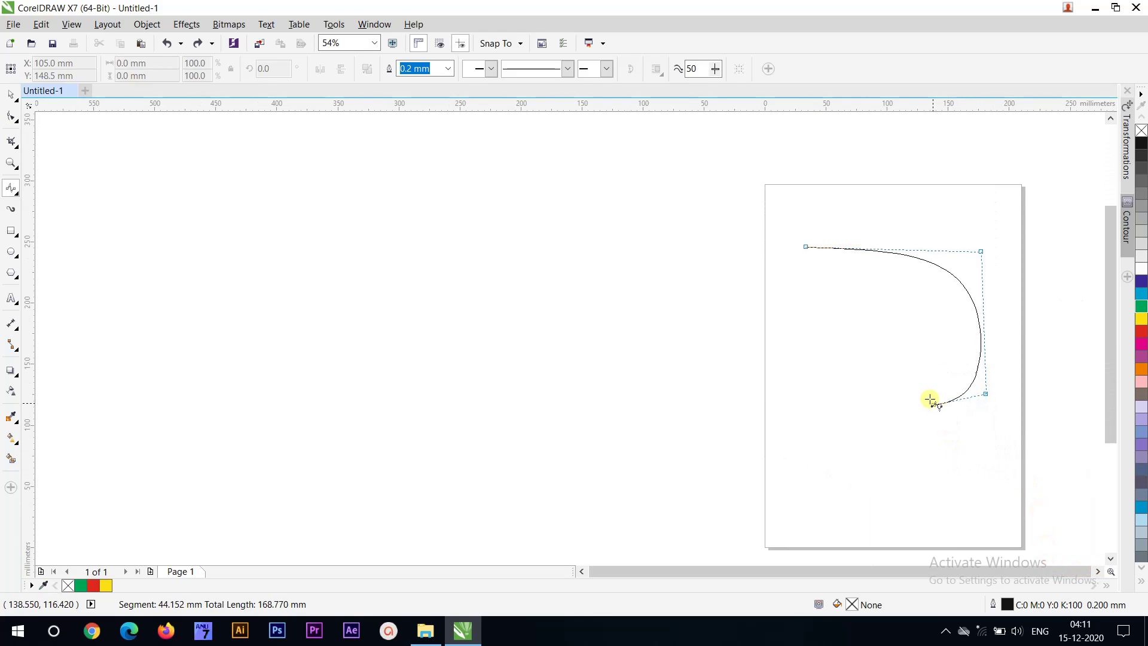
Finish an open, C-like B-Spline curve on the page, undo it, and return to the Pick tool
{"action": "double_click", "coordinate": [873, 401]}
{"action": "key", "text": "ctrl+z"}
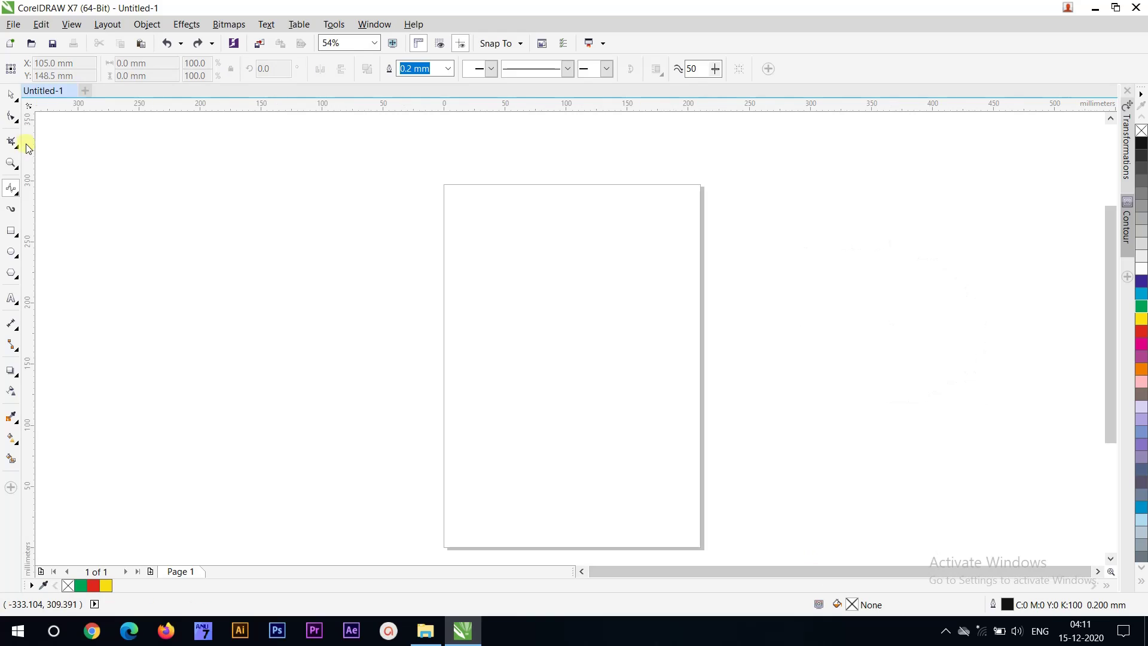
{"action": "left_click", "coordinate": [11, 95]}
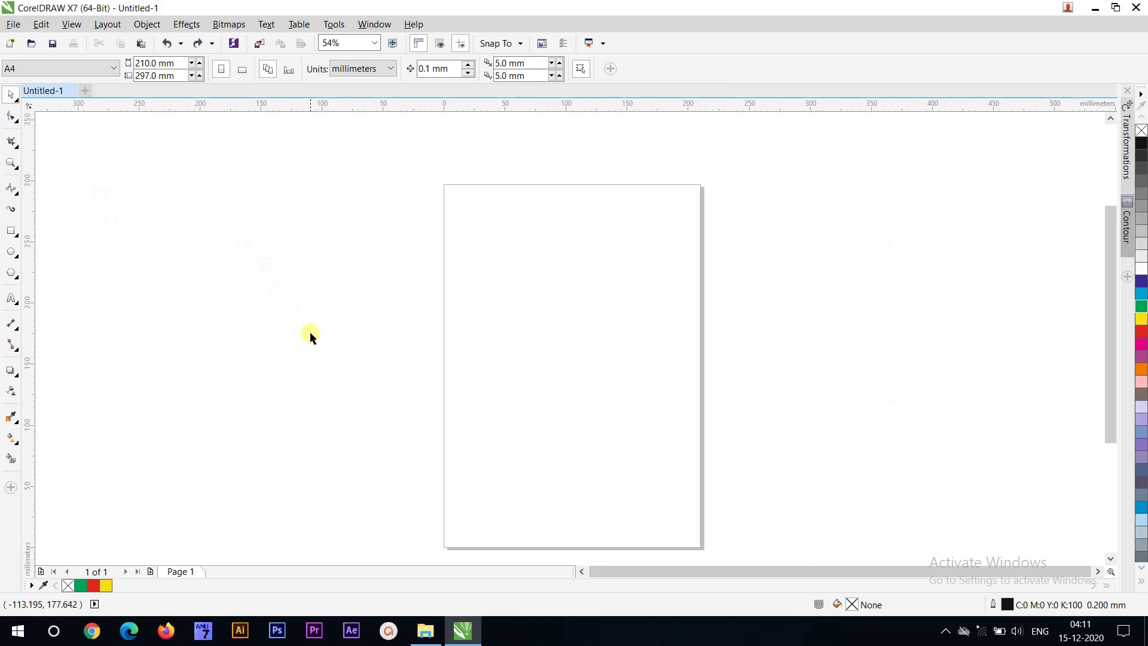